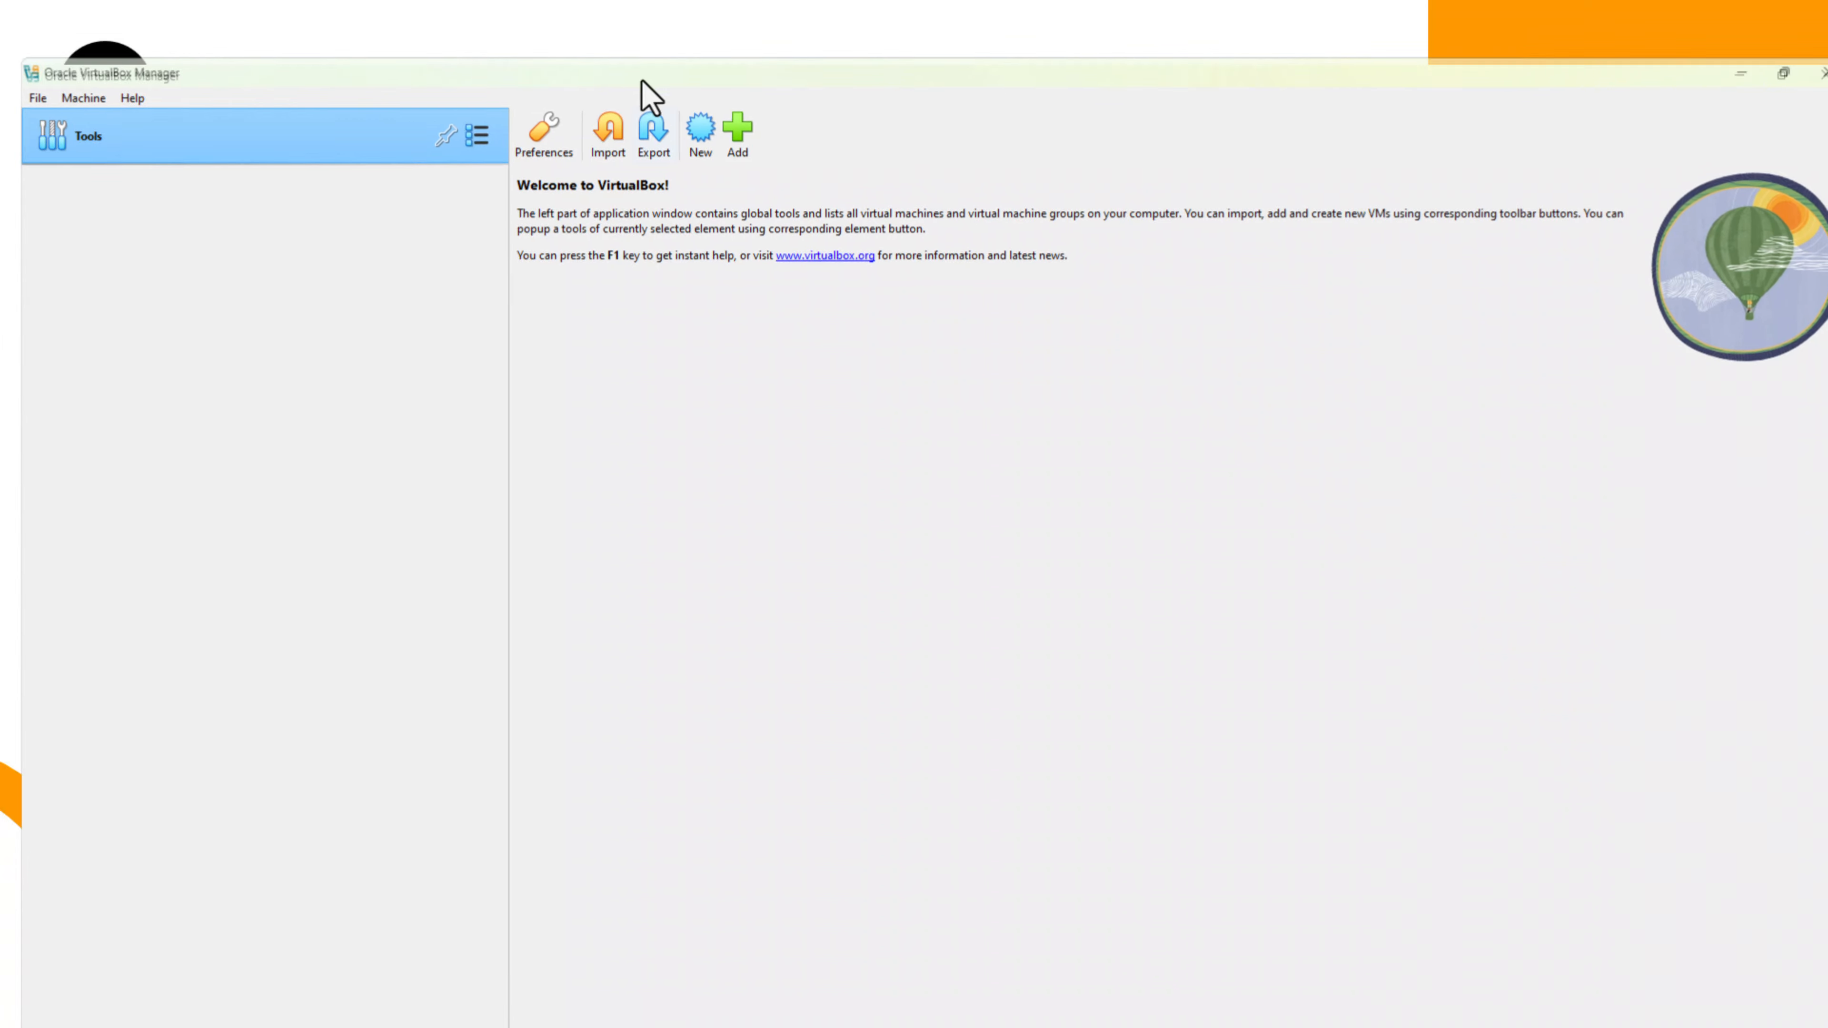
# - Start creating a new virtual machine named Rocky Linux 9.5
pyautogui.click(687, 64)
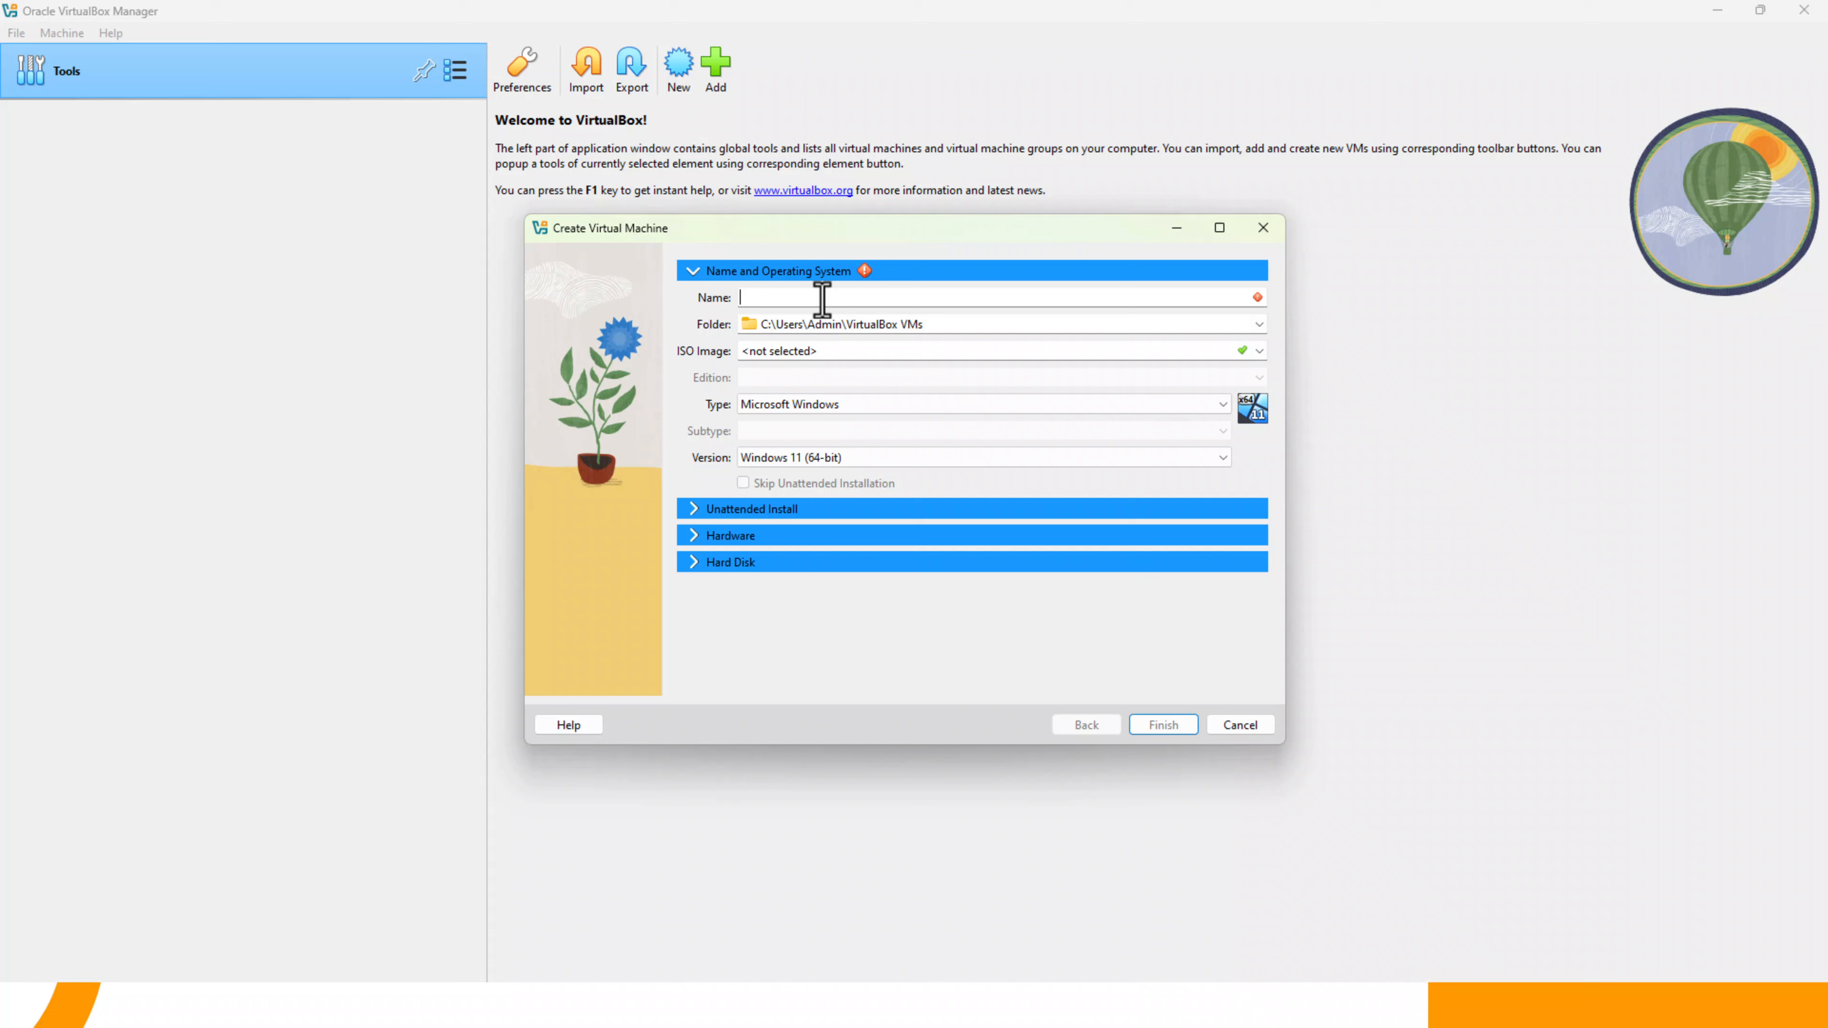
pyautogui.write('Rocky Linux 9.5')
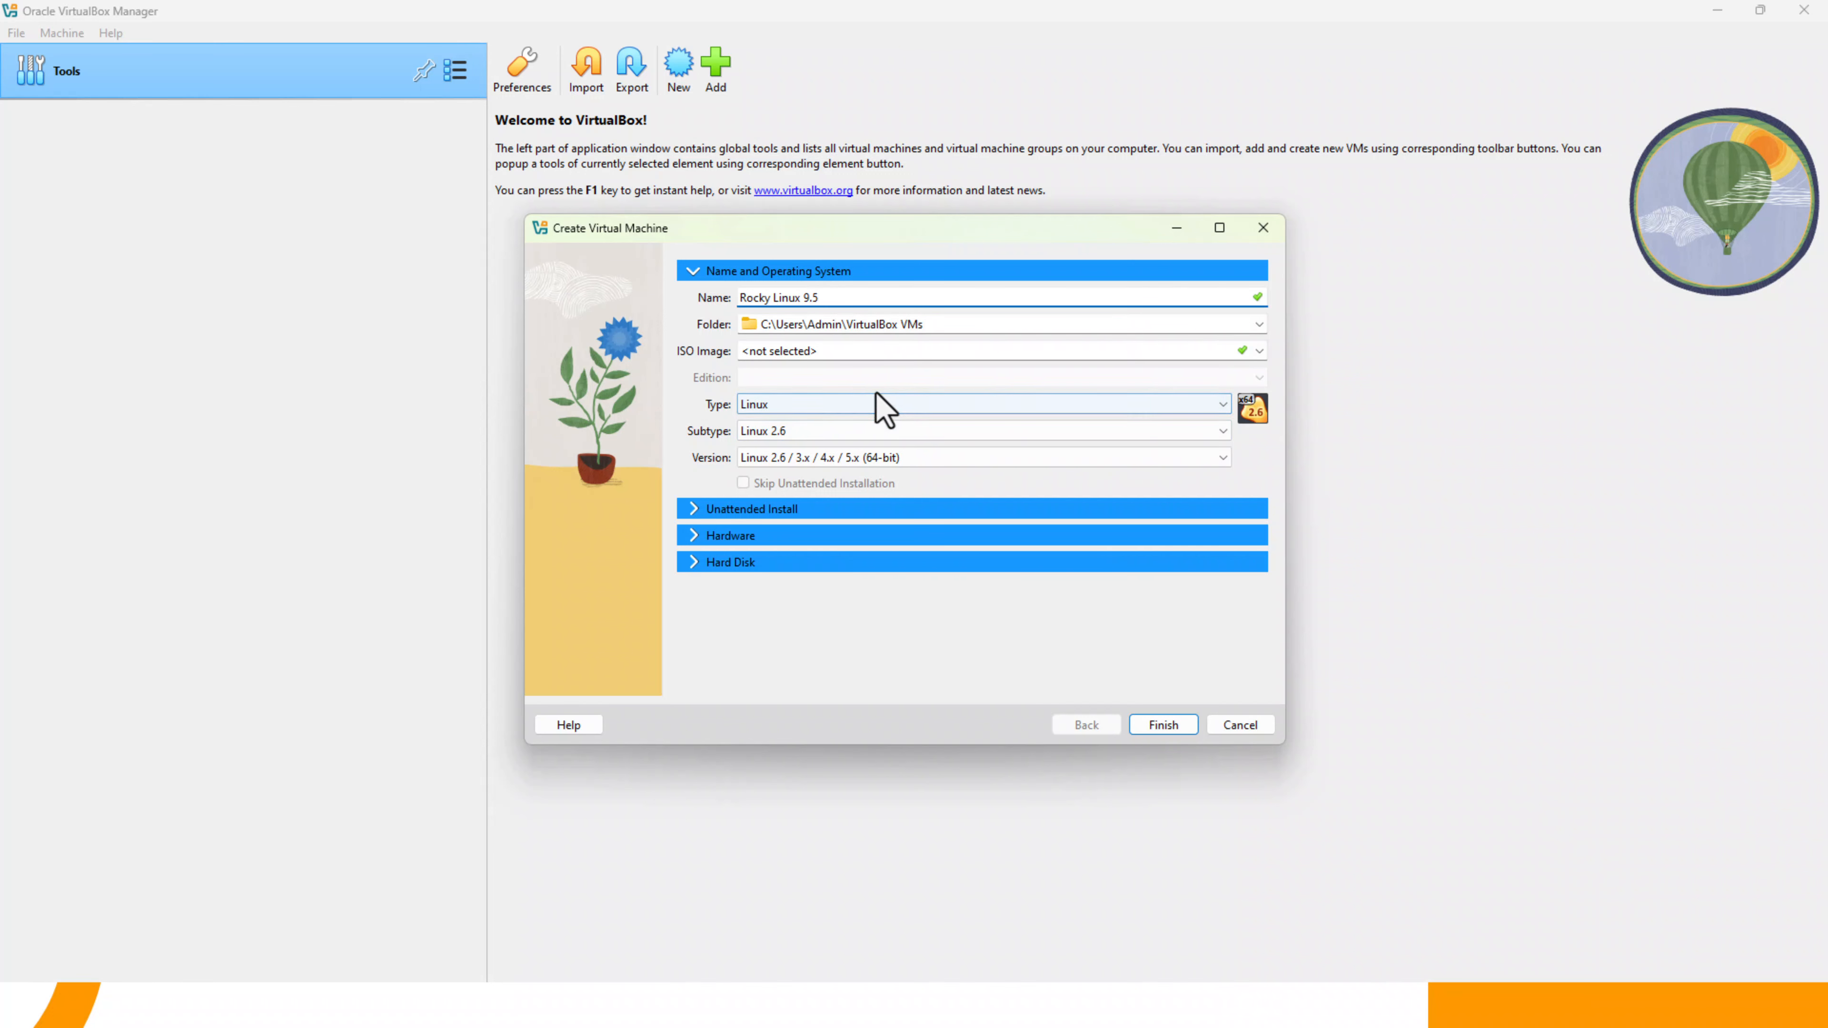
# - Choose Rocky-9.5-x86_64-dvd from the Downloads folder as the new machine's ISO image
pyautogui.click(1259, 351)
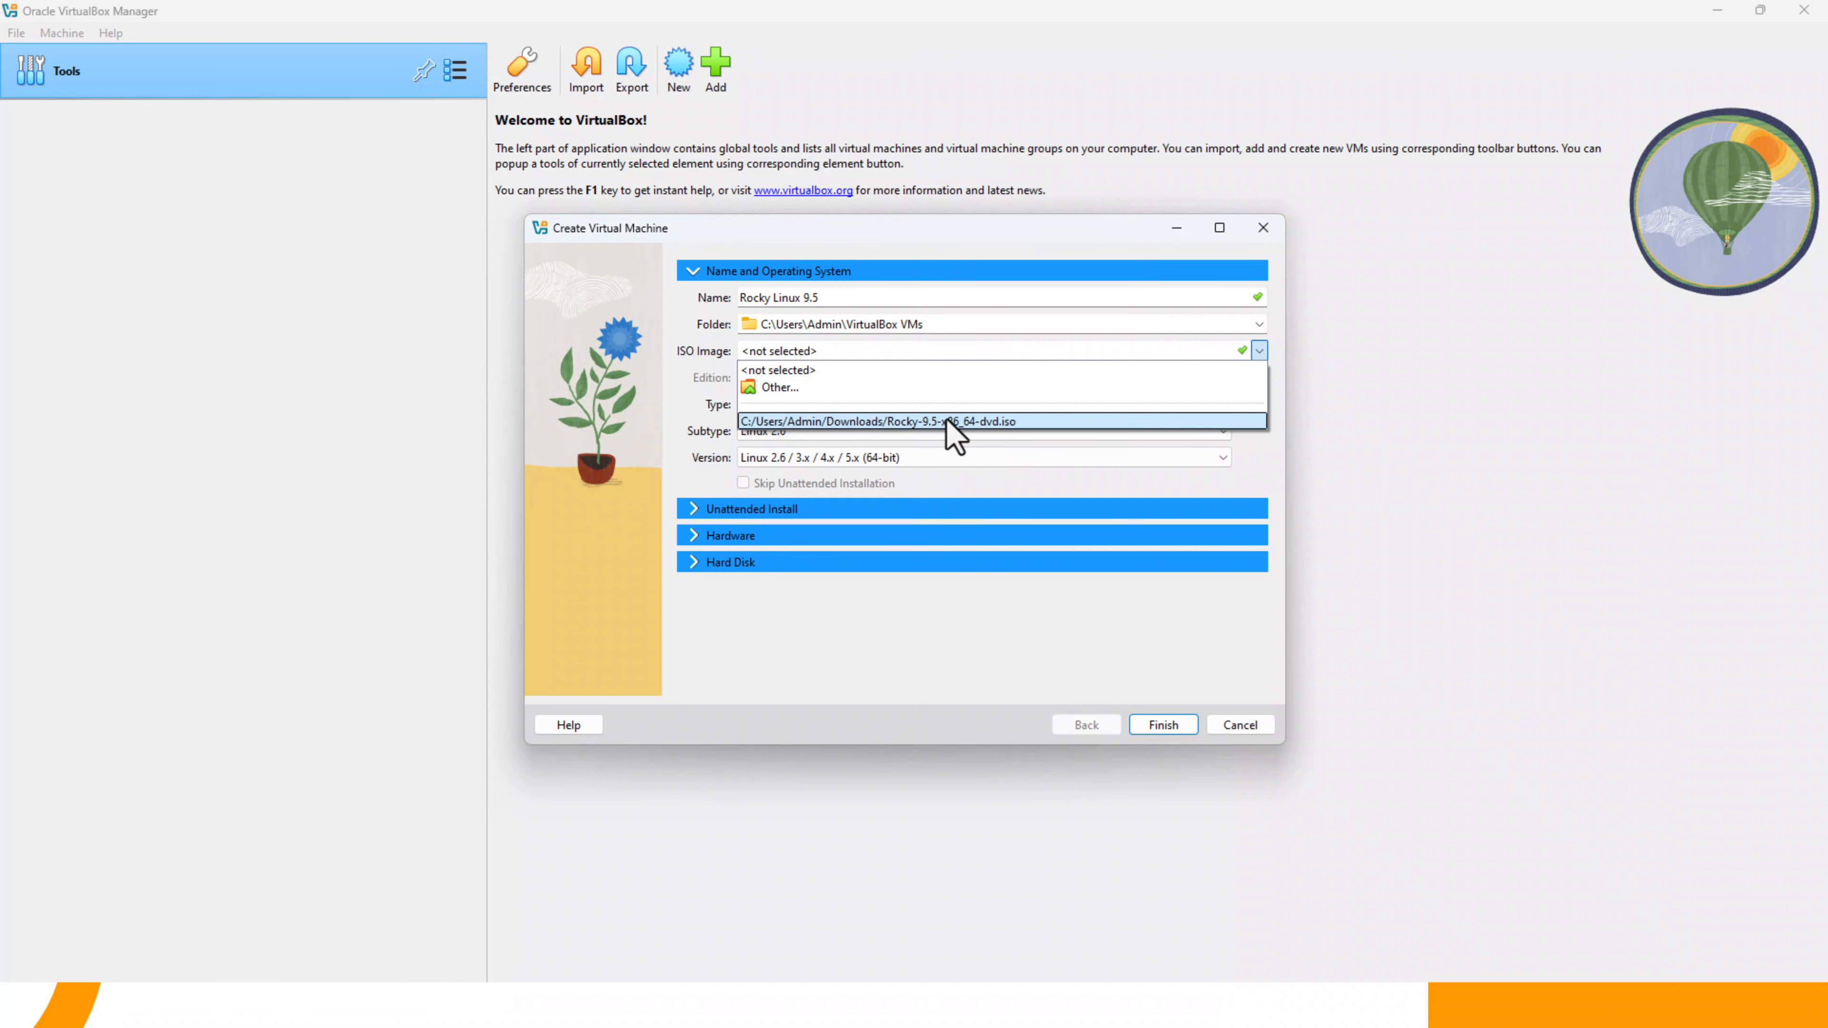
pyautogui.click(778, 390)
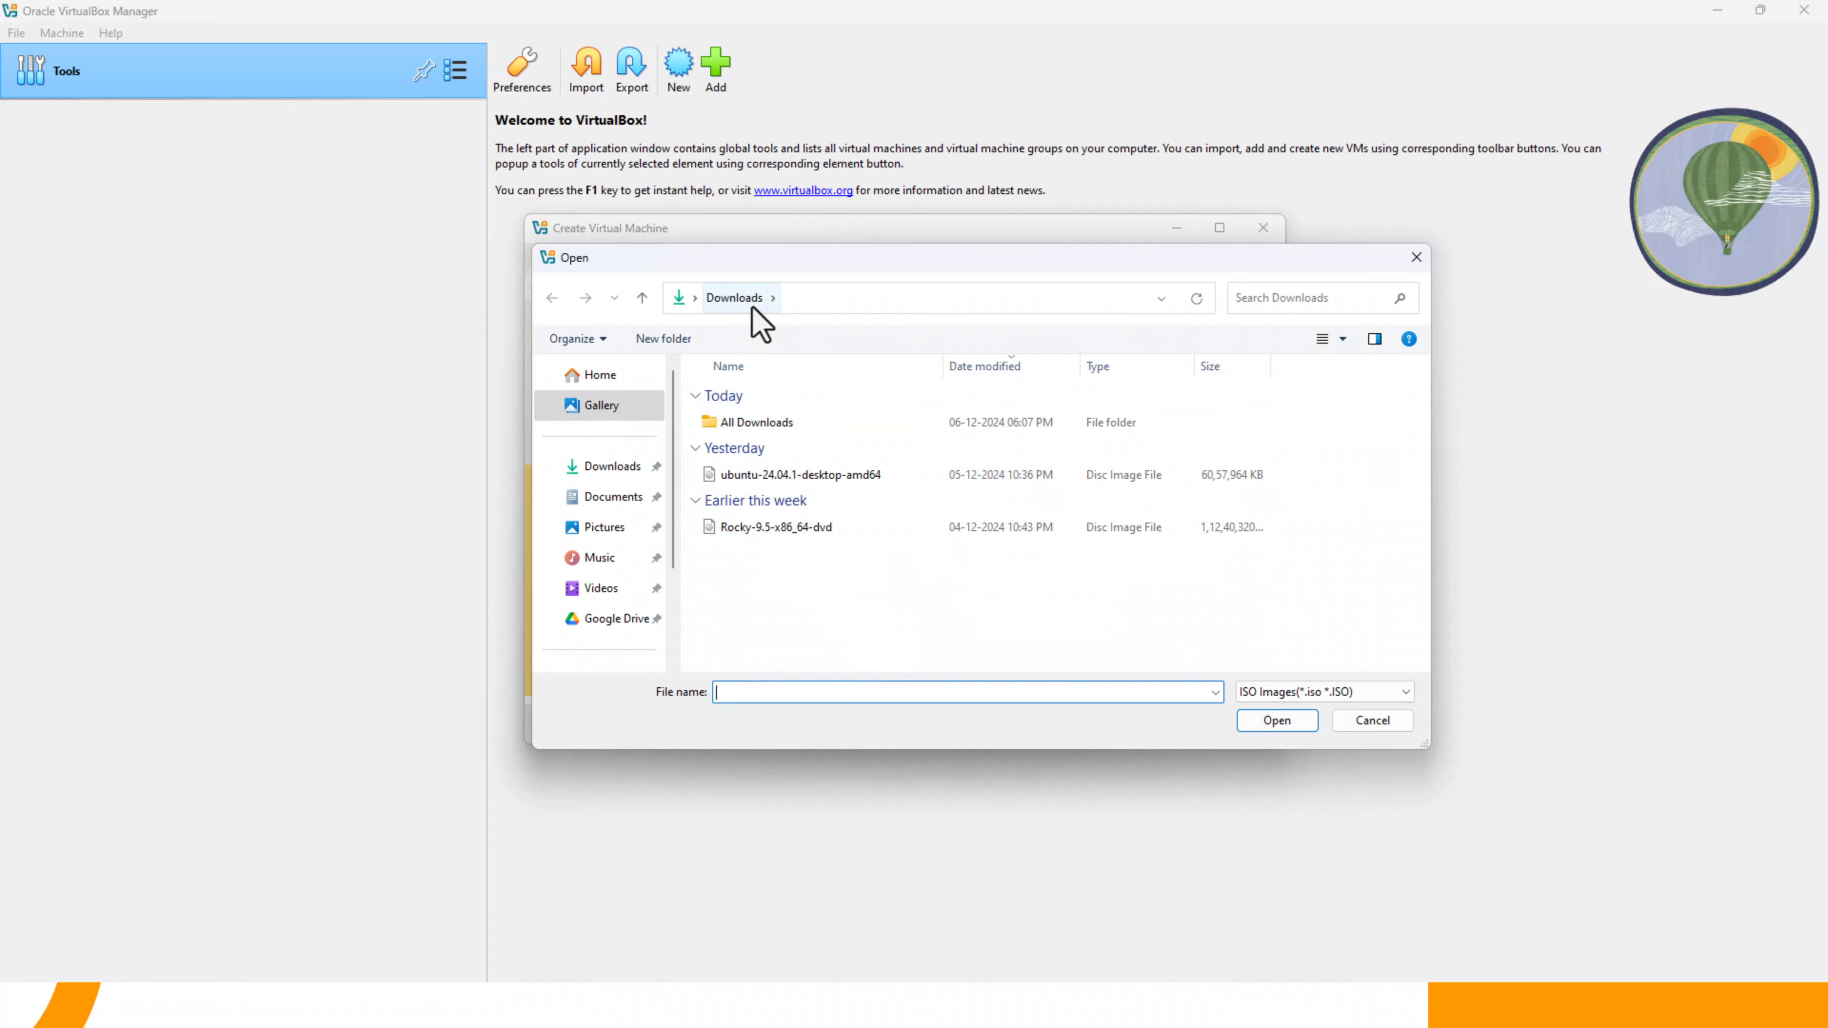
pyautogui.click(764, 527)
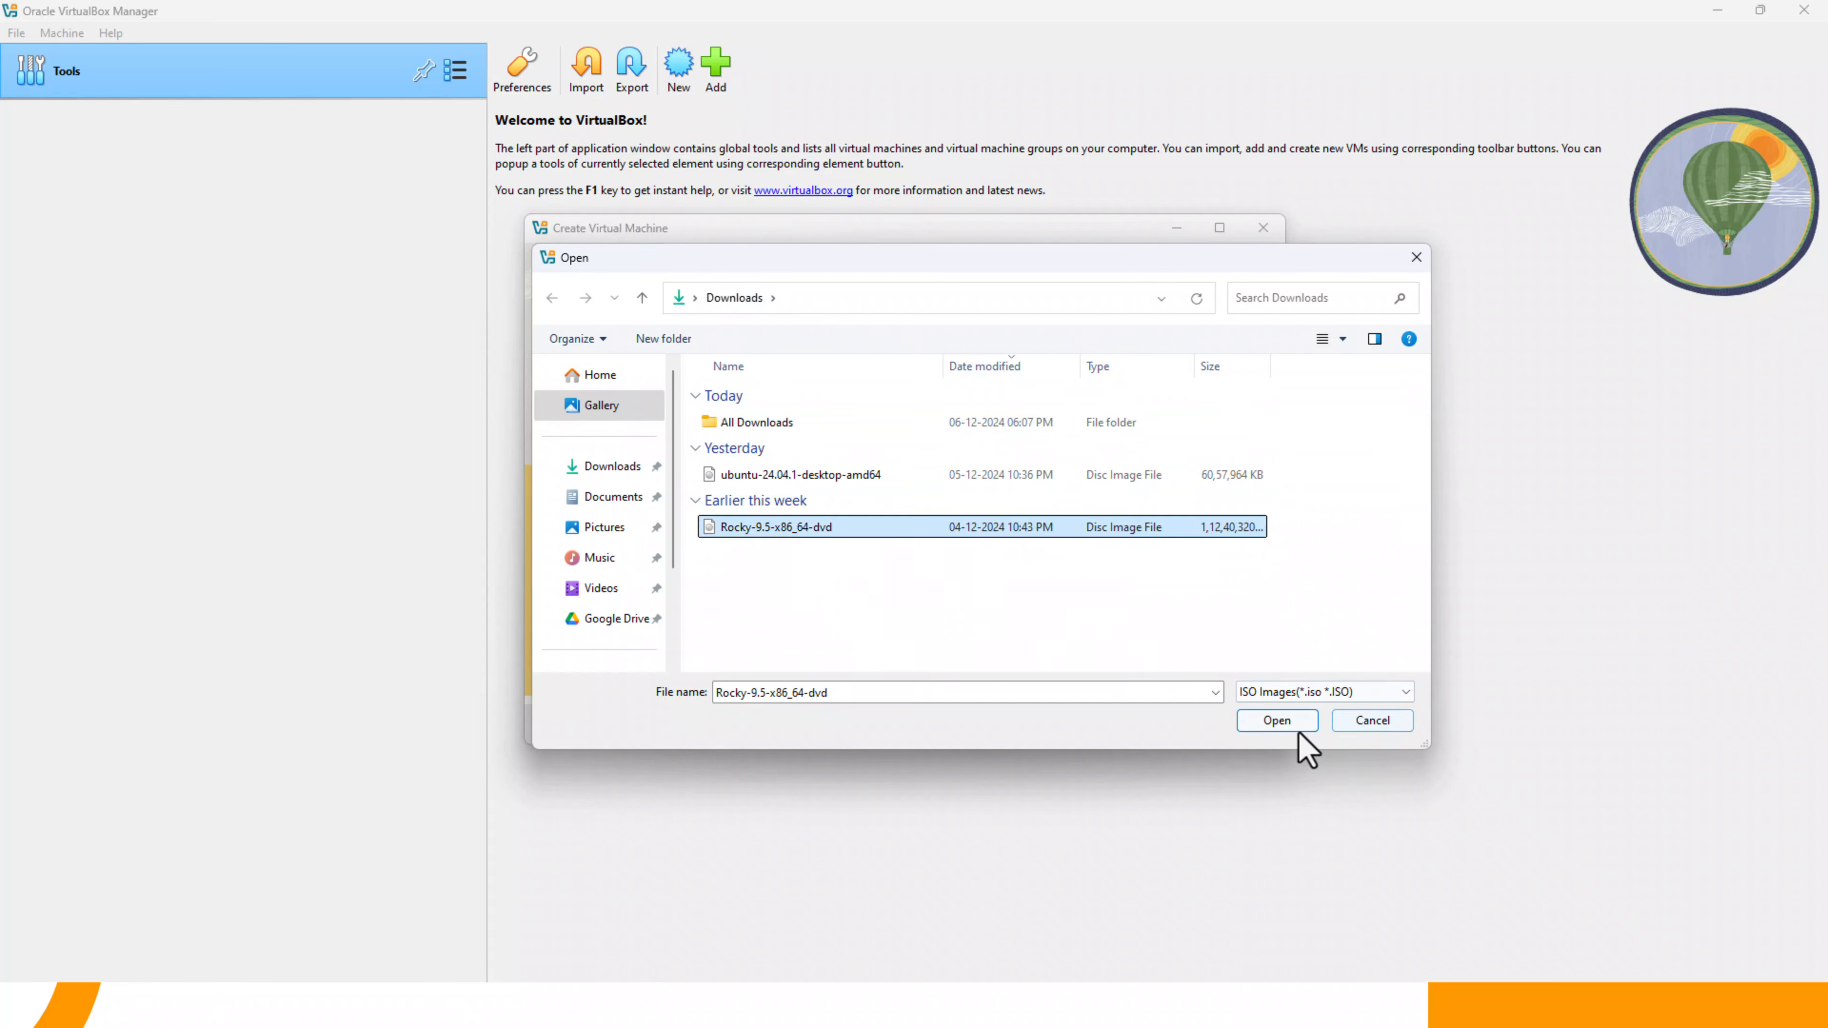
pyautogui.click(1278, 721)
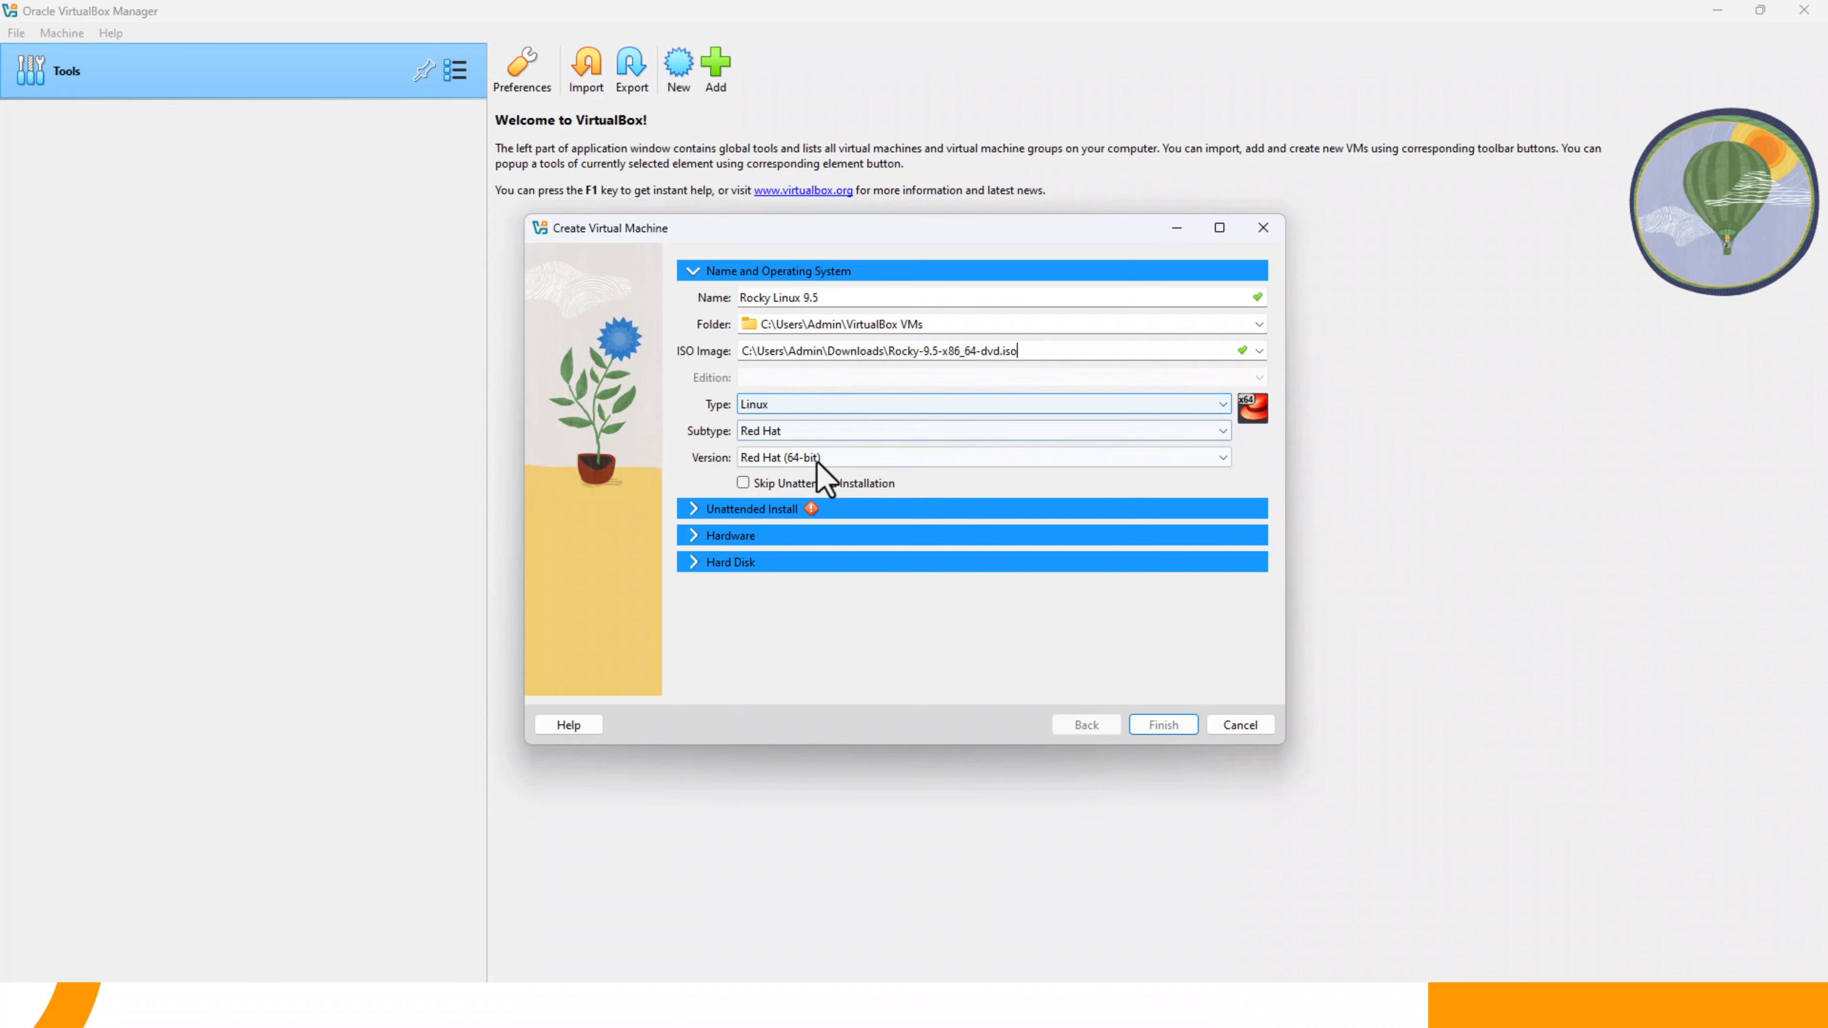
# - Set the unattended install username to rockylinux, then enter and repeat the account password
pyautogui.click(816, 511)
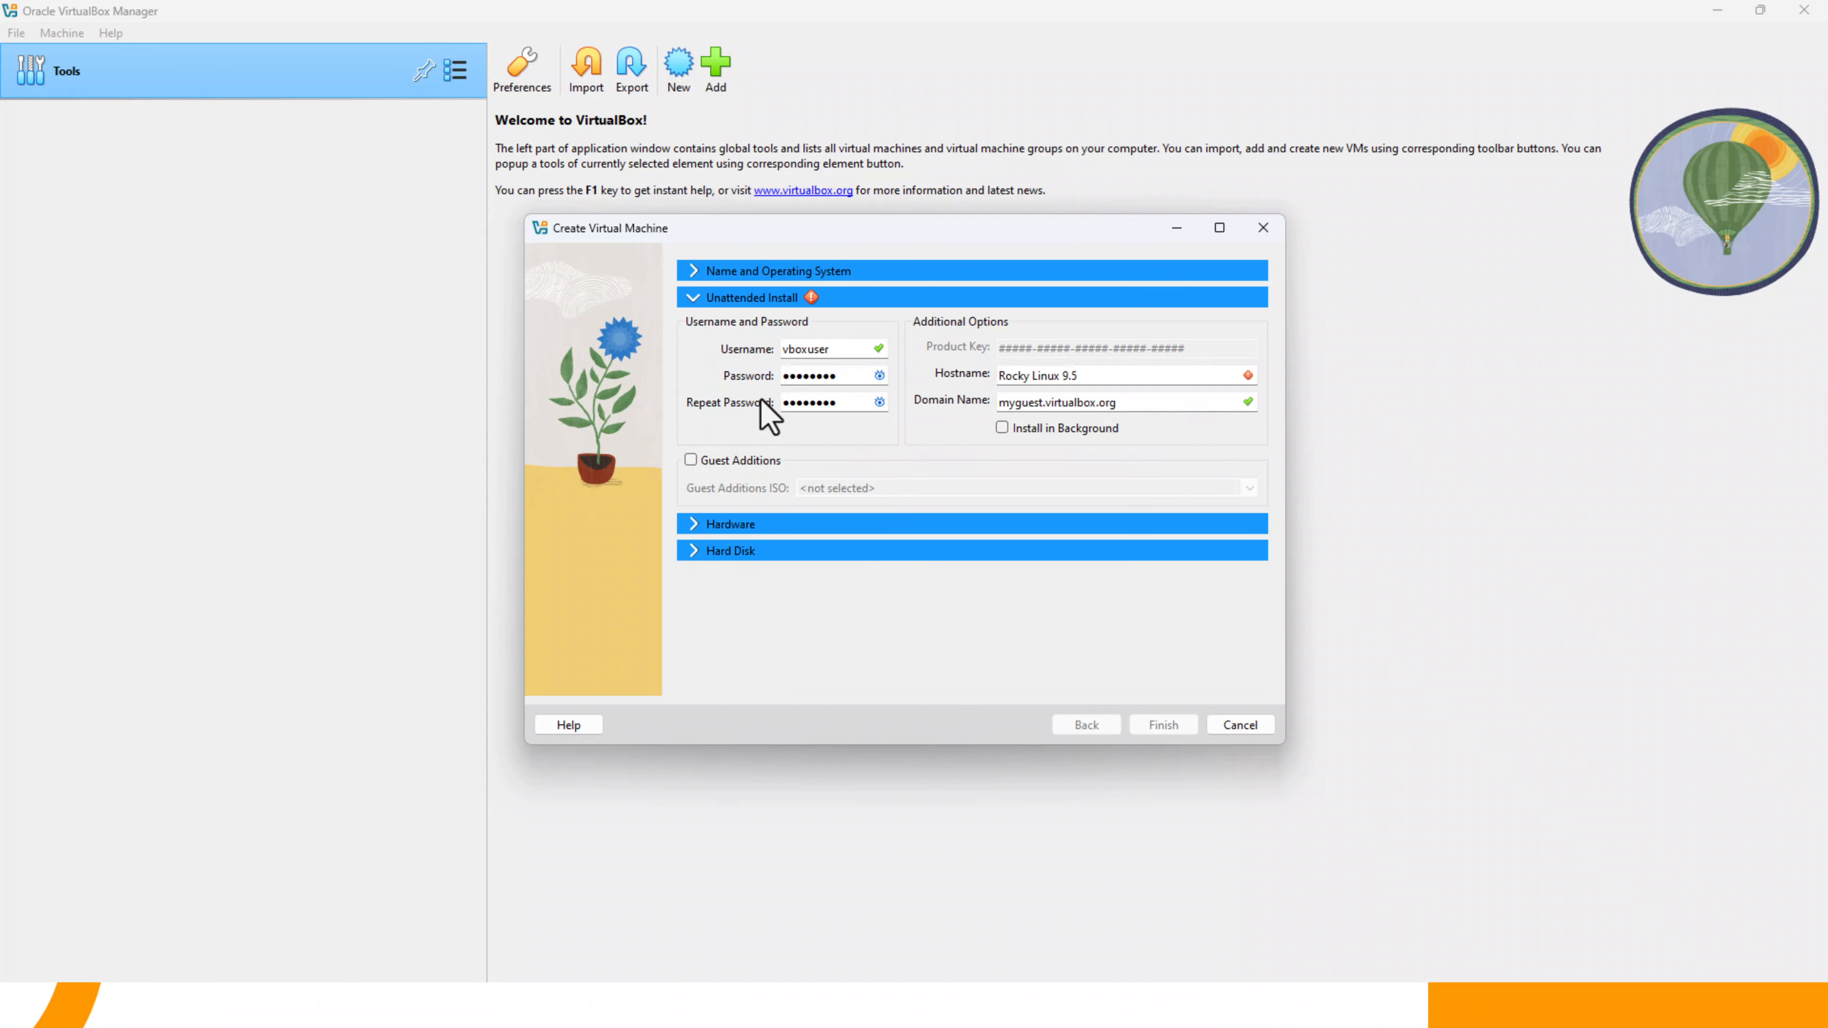
pyautogui.doubleClick(858, 351)
pyautogui.write('rockylinux')
pyautogui.press('Tab')
pyautogui.write('••••••••')
pyautogui.press('Tab')
pyautogui.write('•')
# - Change the unattended install hostname to RockyLinux, without spaces or version number
pyautogui.click(1110, 377)
pyautogui.press('BackSpace')
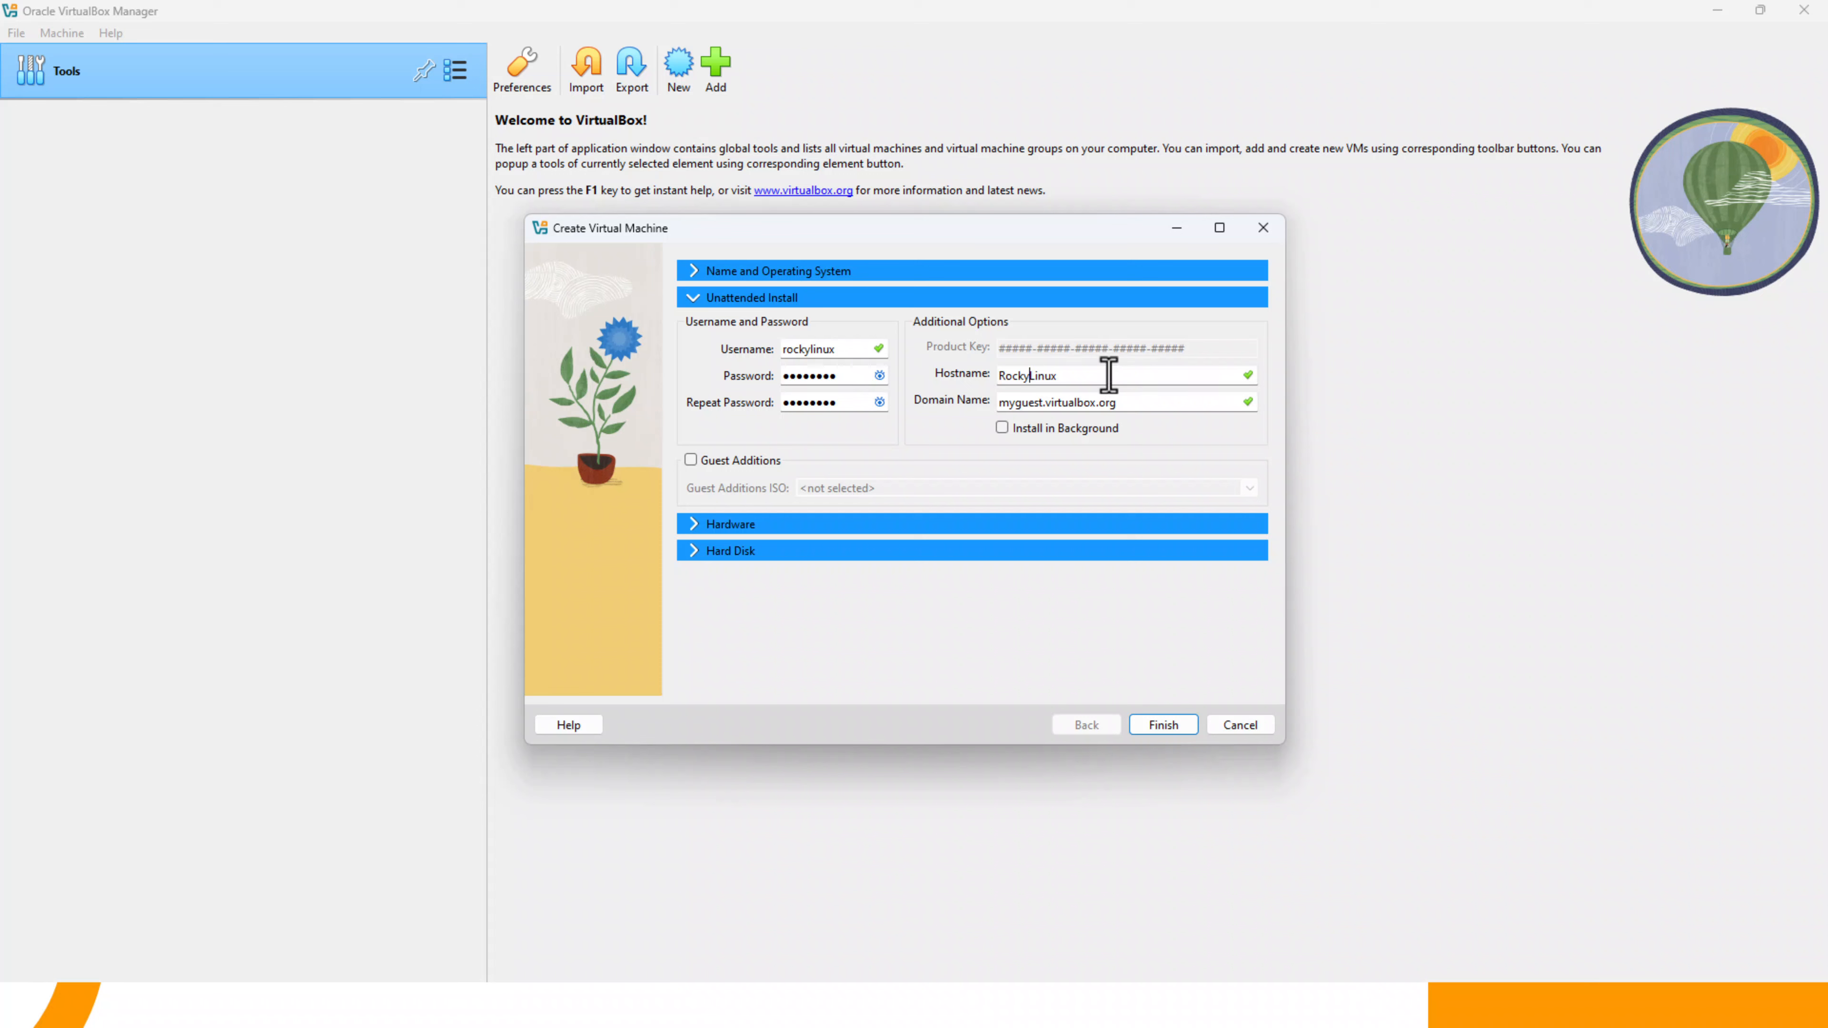
pyautogui.click(1025, 480)
# - Set the virtual machine's hardware to 4 processors and 4096 MB of base memory
pyautogui.click(850, 524)
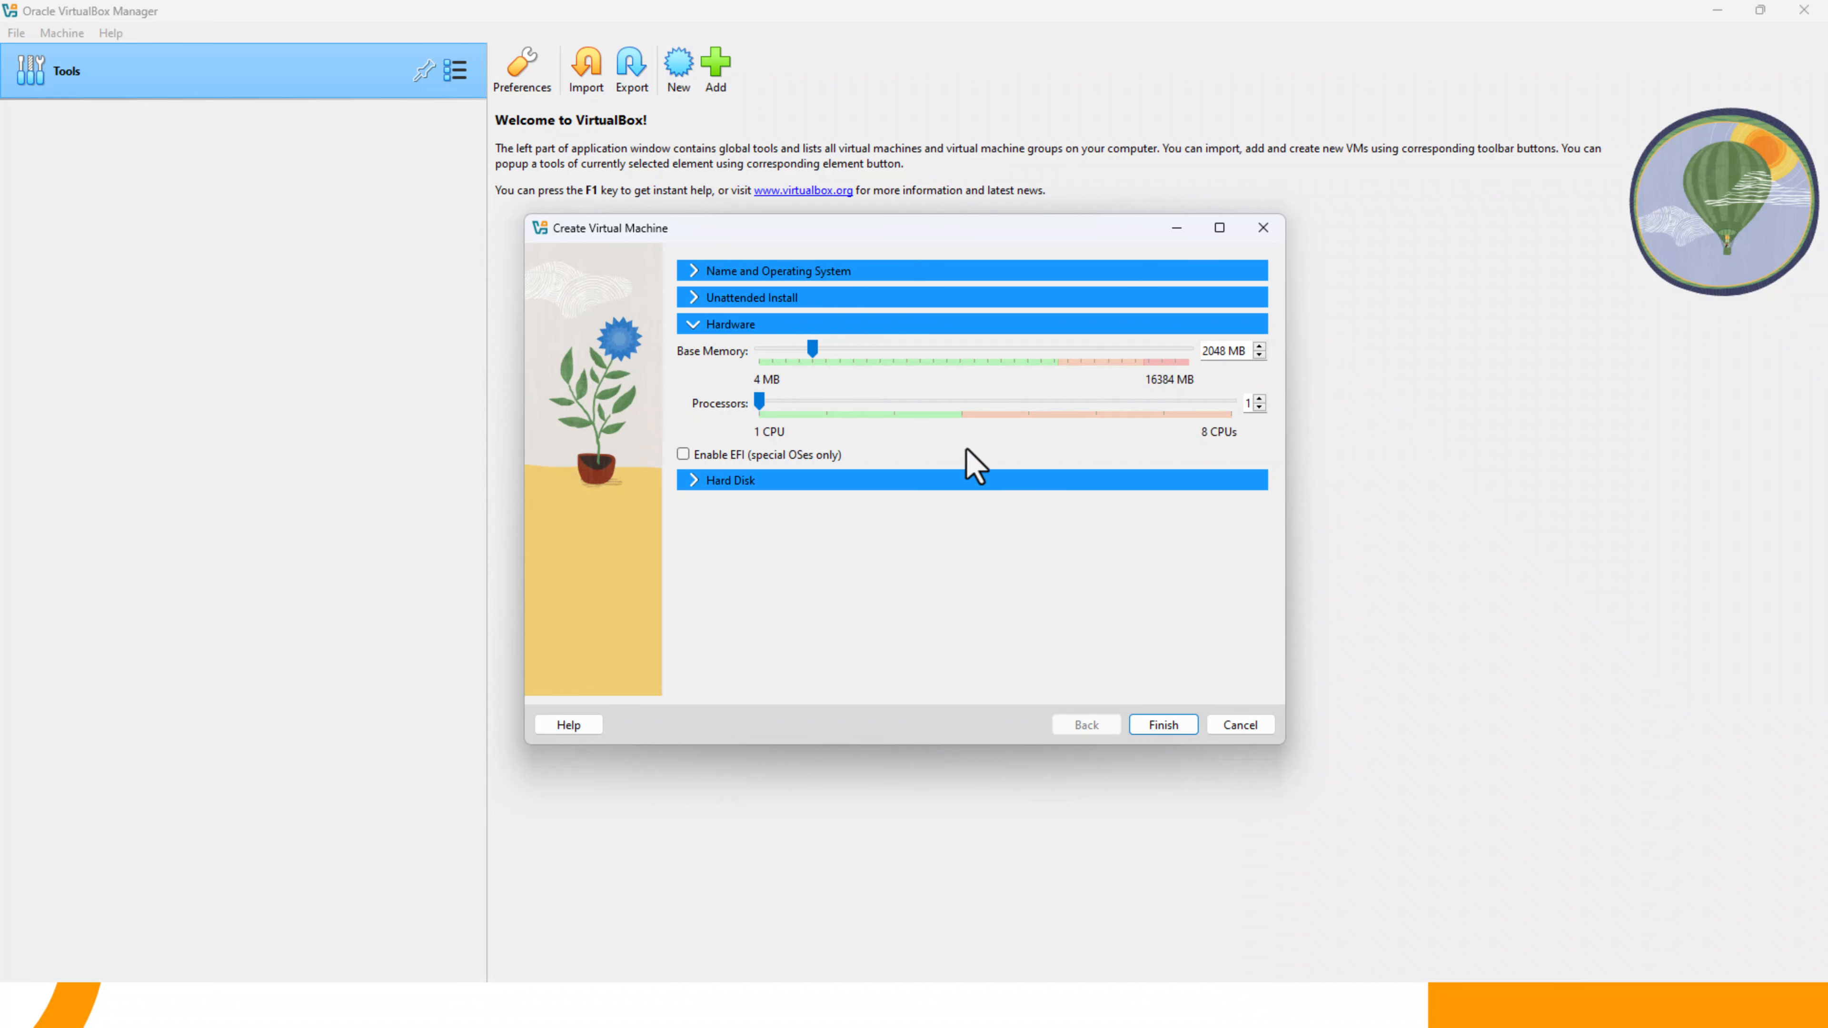
pyautogui.click(1259, 398)
pyautogui.click(1259, 400)
pyautogui.press('BackSpace')
pyautogui.write('4')
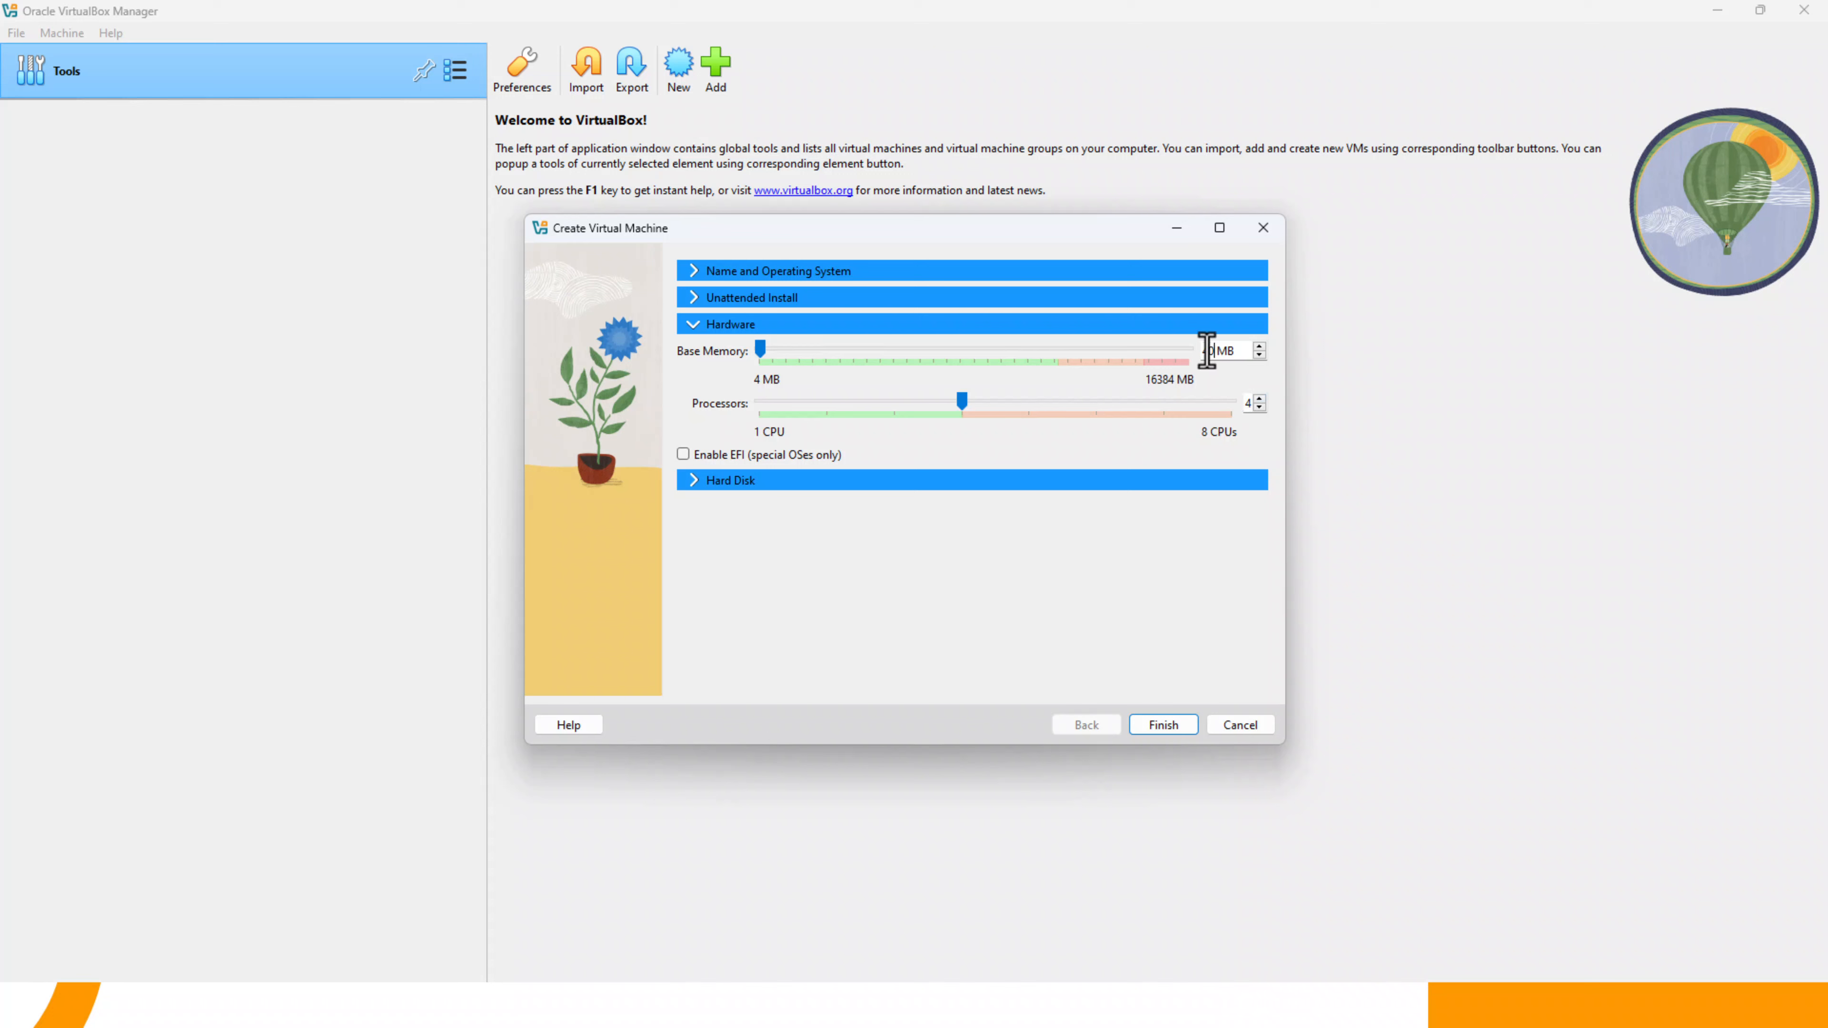
pyautogui.write('096')
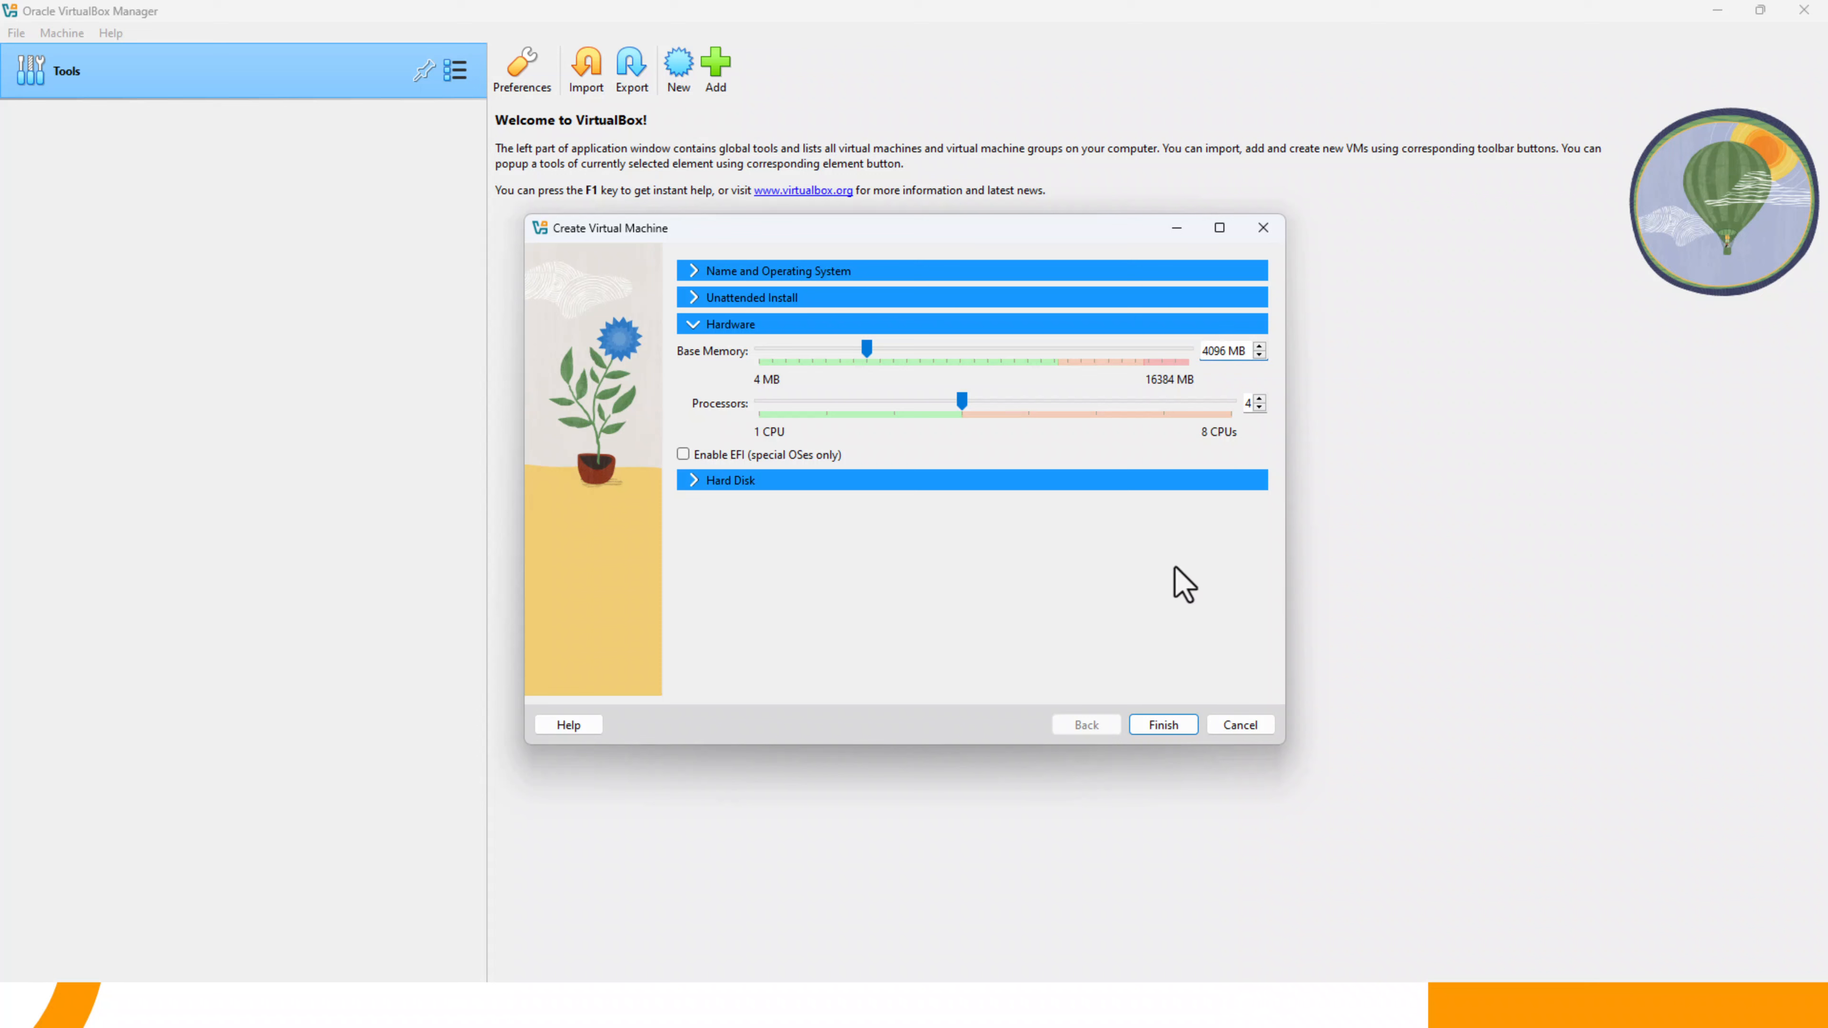
# - Finish creating the virtual machine with a new 20 GB VDI virtual hard disk
pyautogui.click(695, 480)
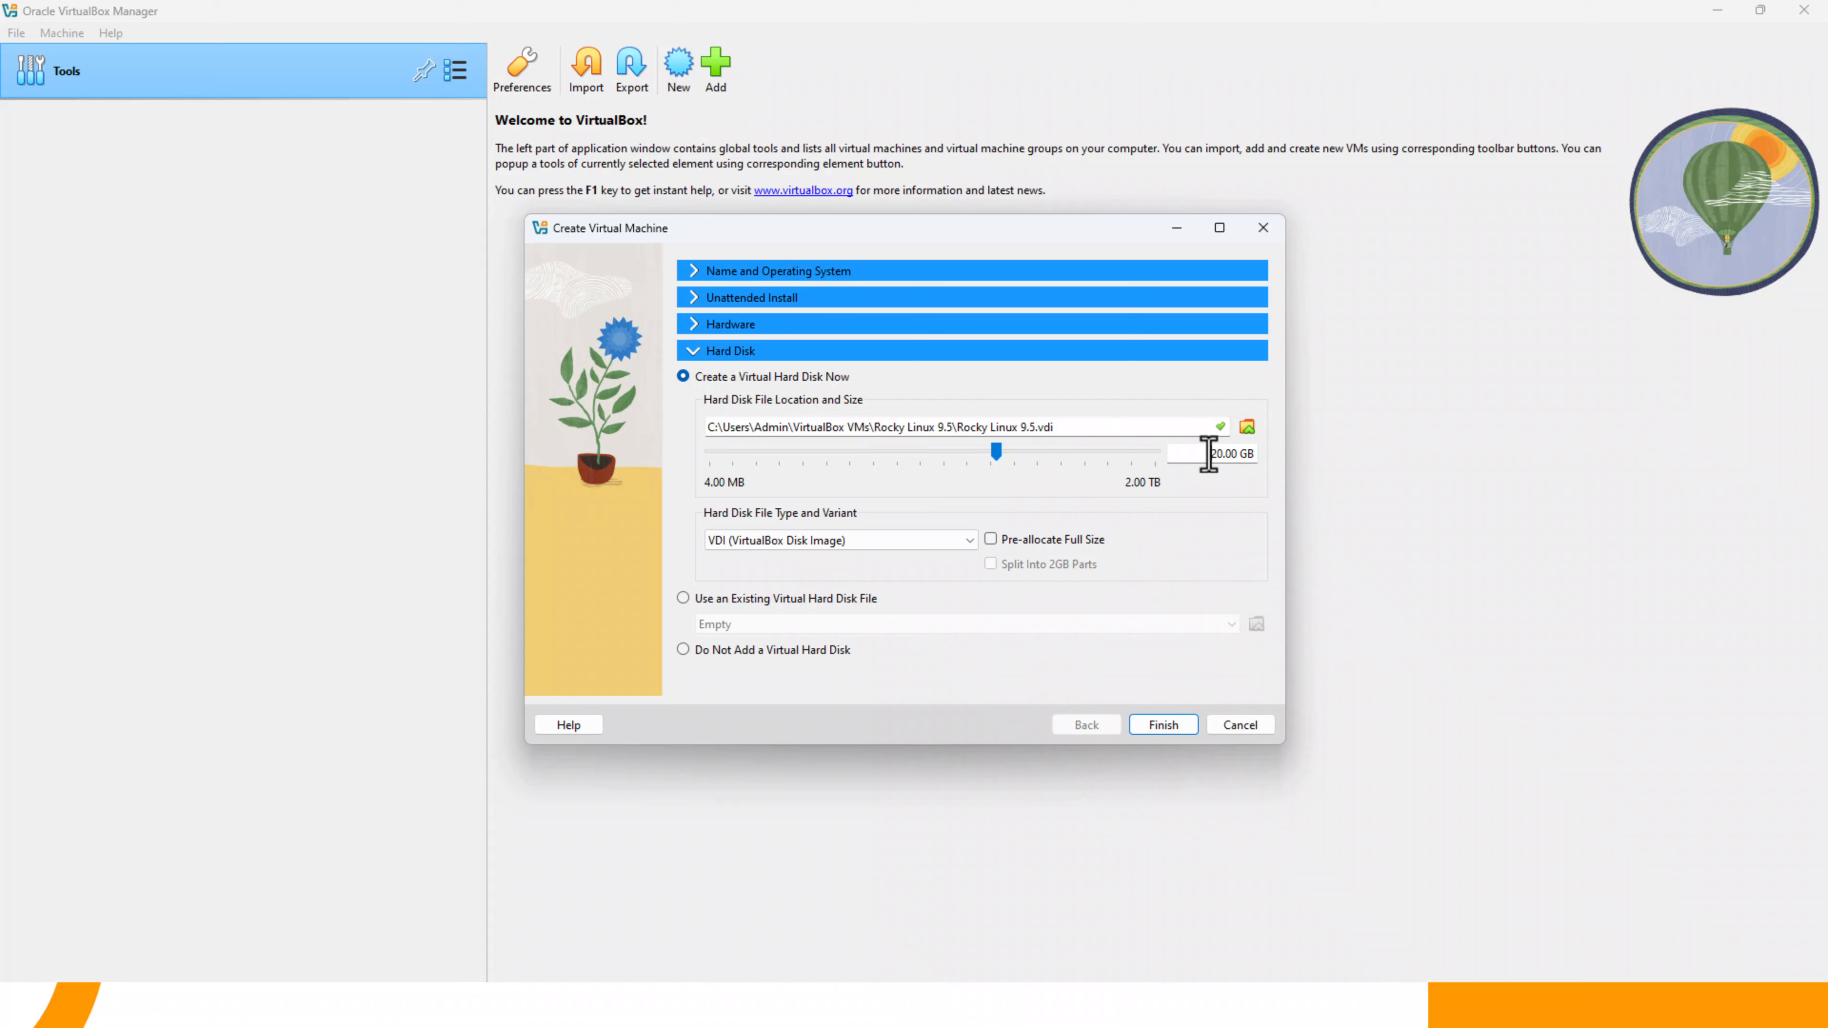
pyautogui.moveTo(1208, 454); pyautogui.dragTo(1275, 455)
pyautogui.click(1171, 726)
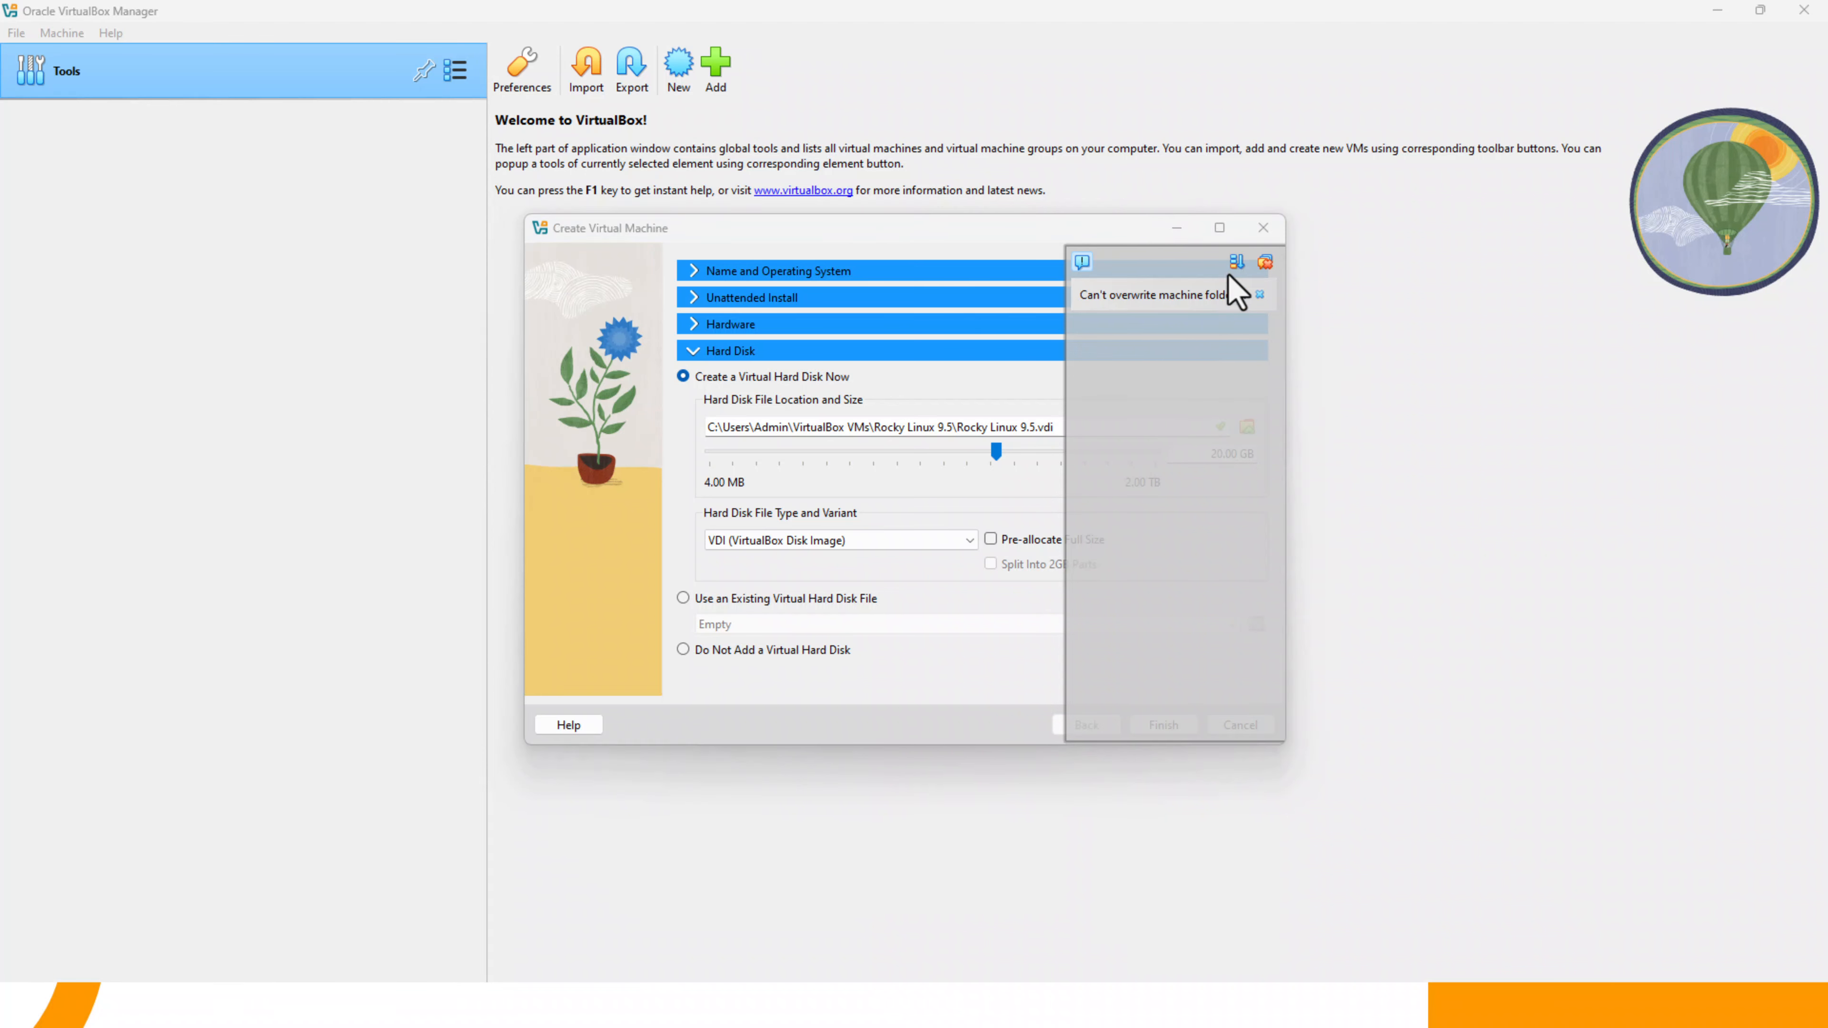
pyautogui.click(1265, 262)
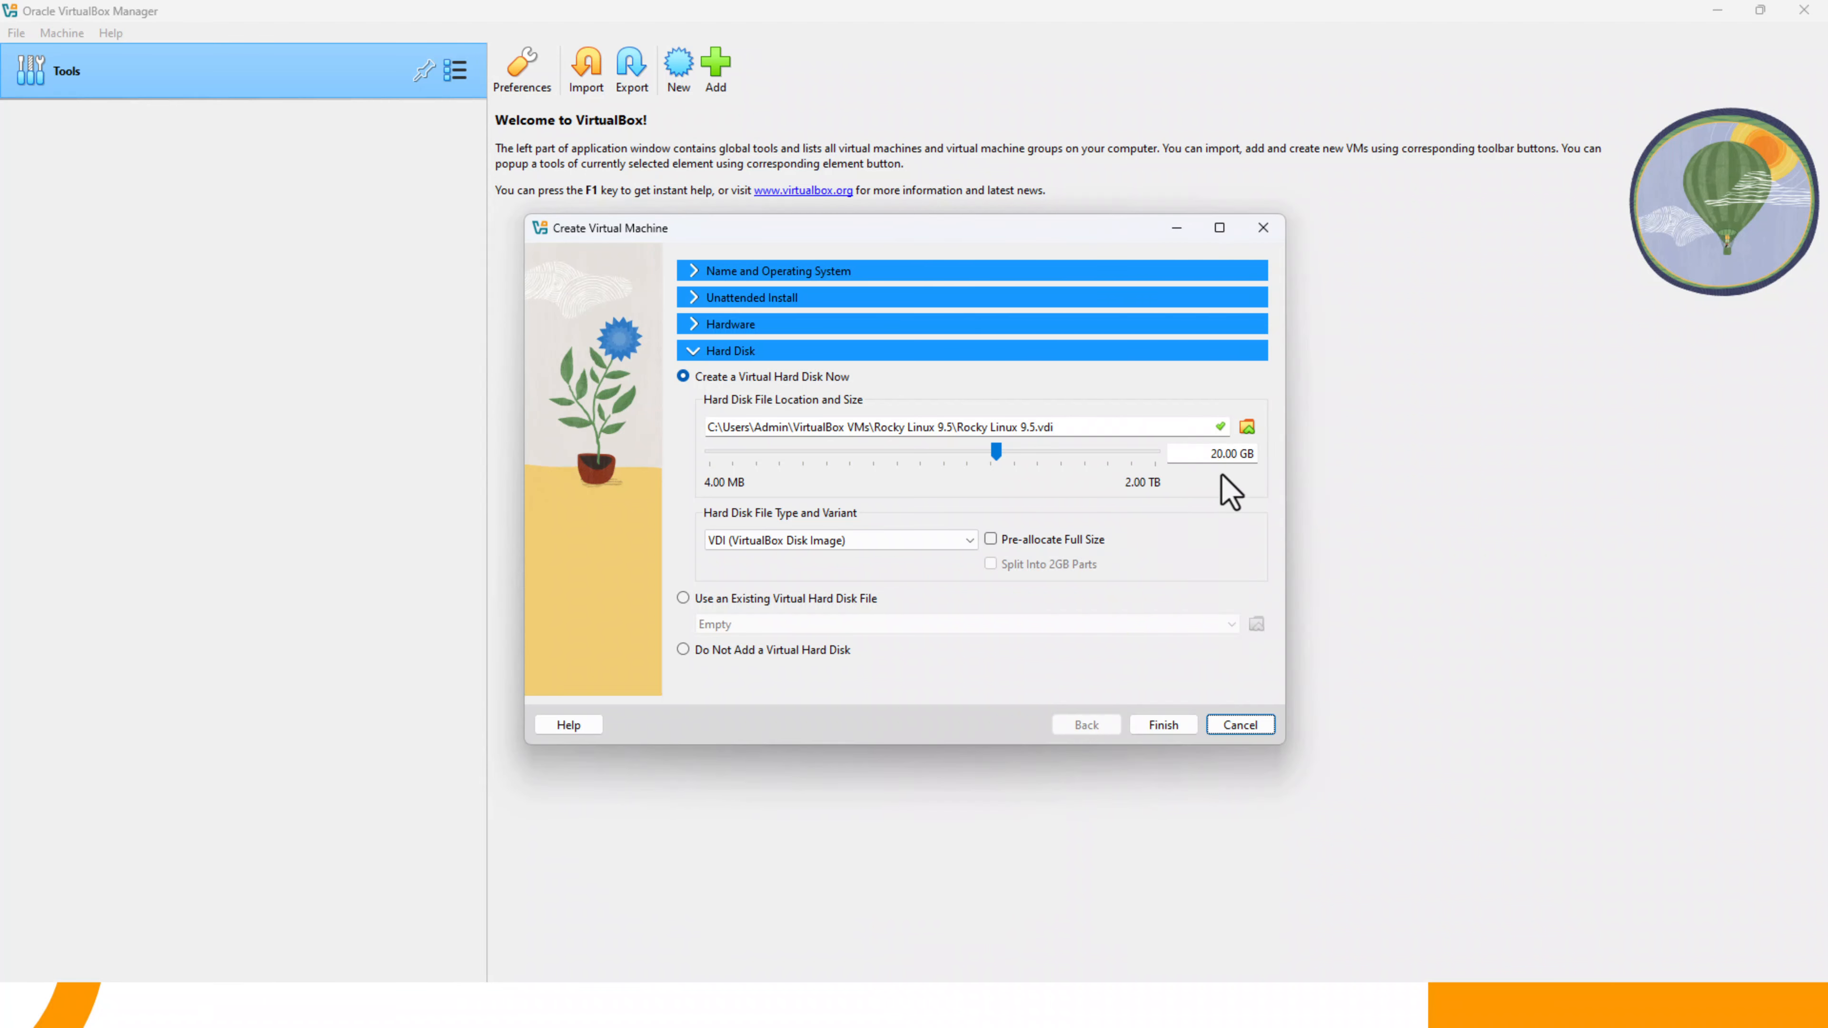
pyautogui.click(1164, 725)
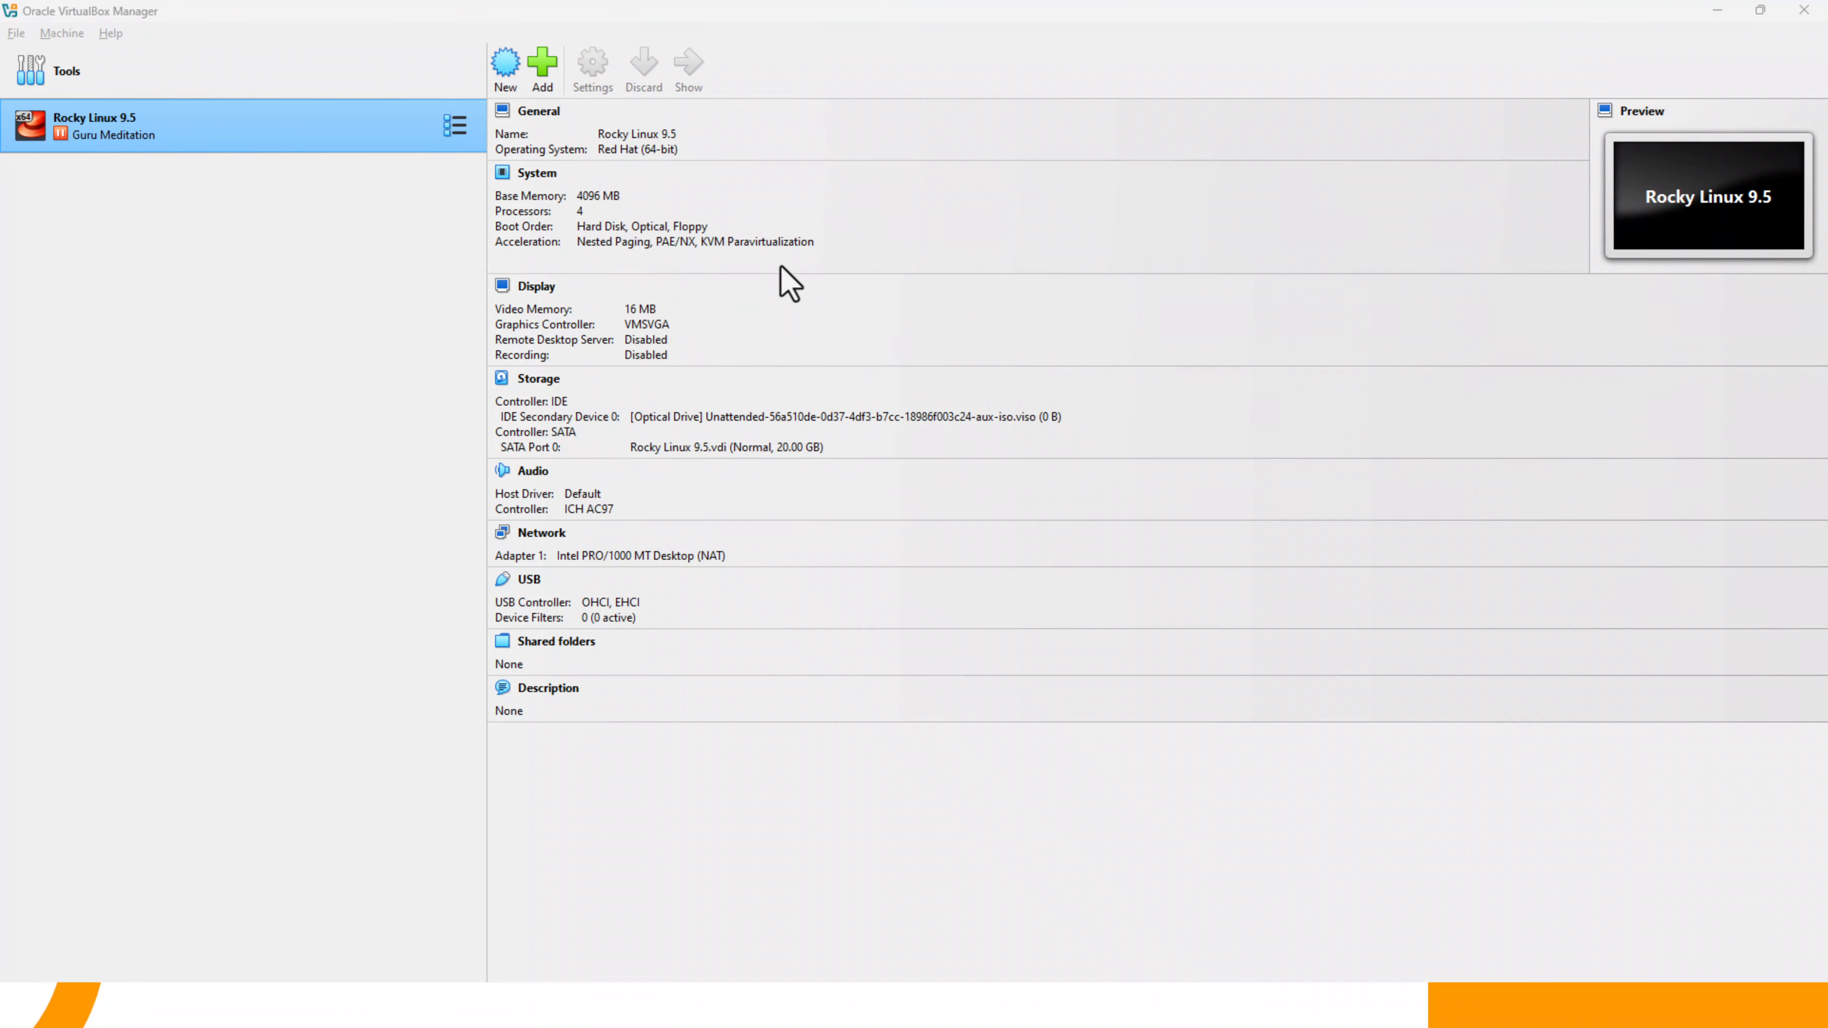
# - Examine the hardening log of the Rocky Linux 9.5 virtual machine
pyautogui.click(461, 128)
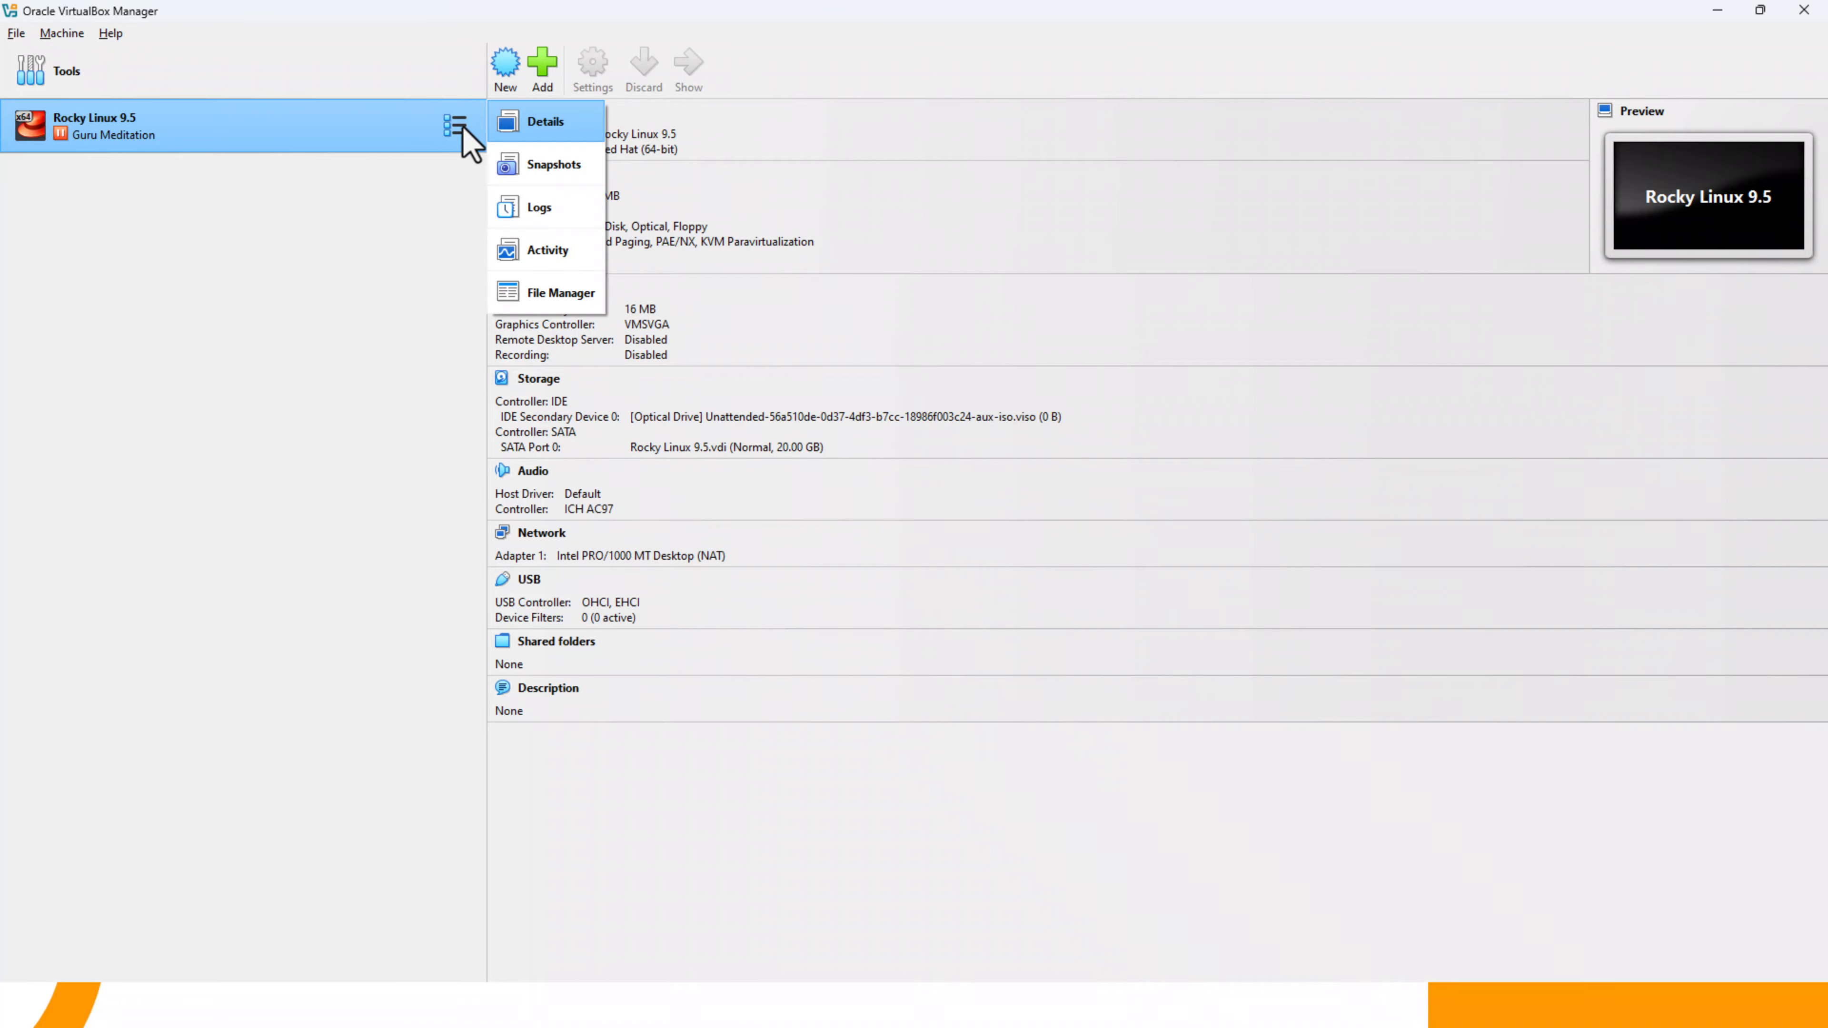
pyautogui.click(539, 208)
pyautogui.scroll(-15, 1056, 788)
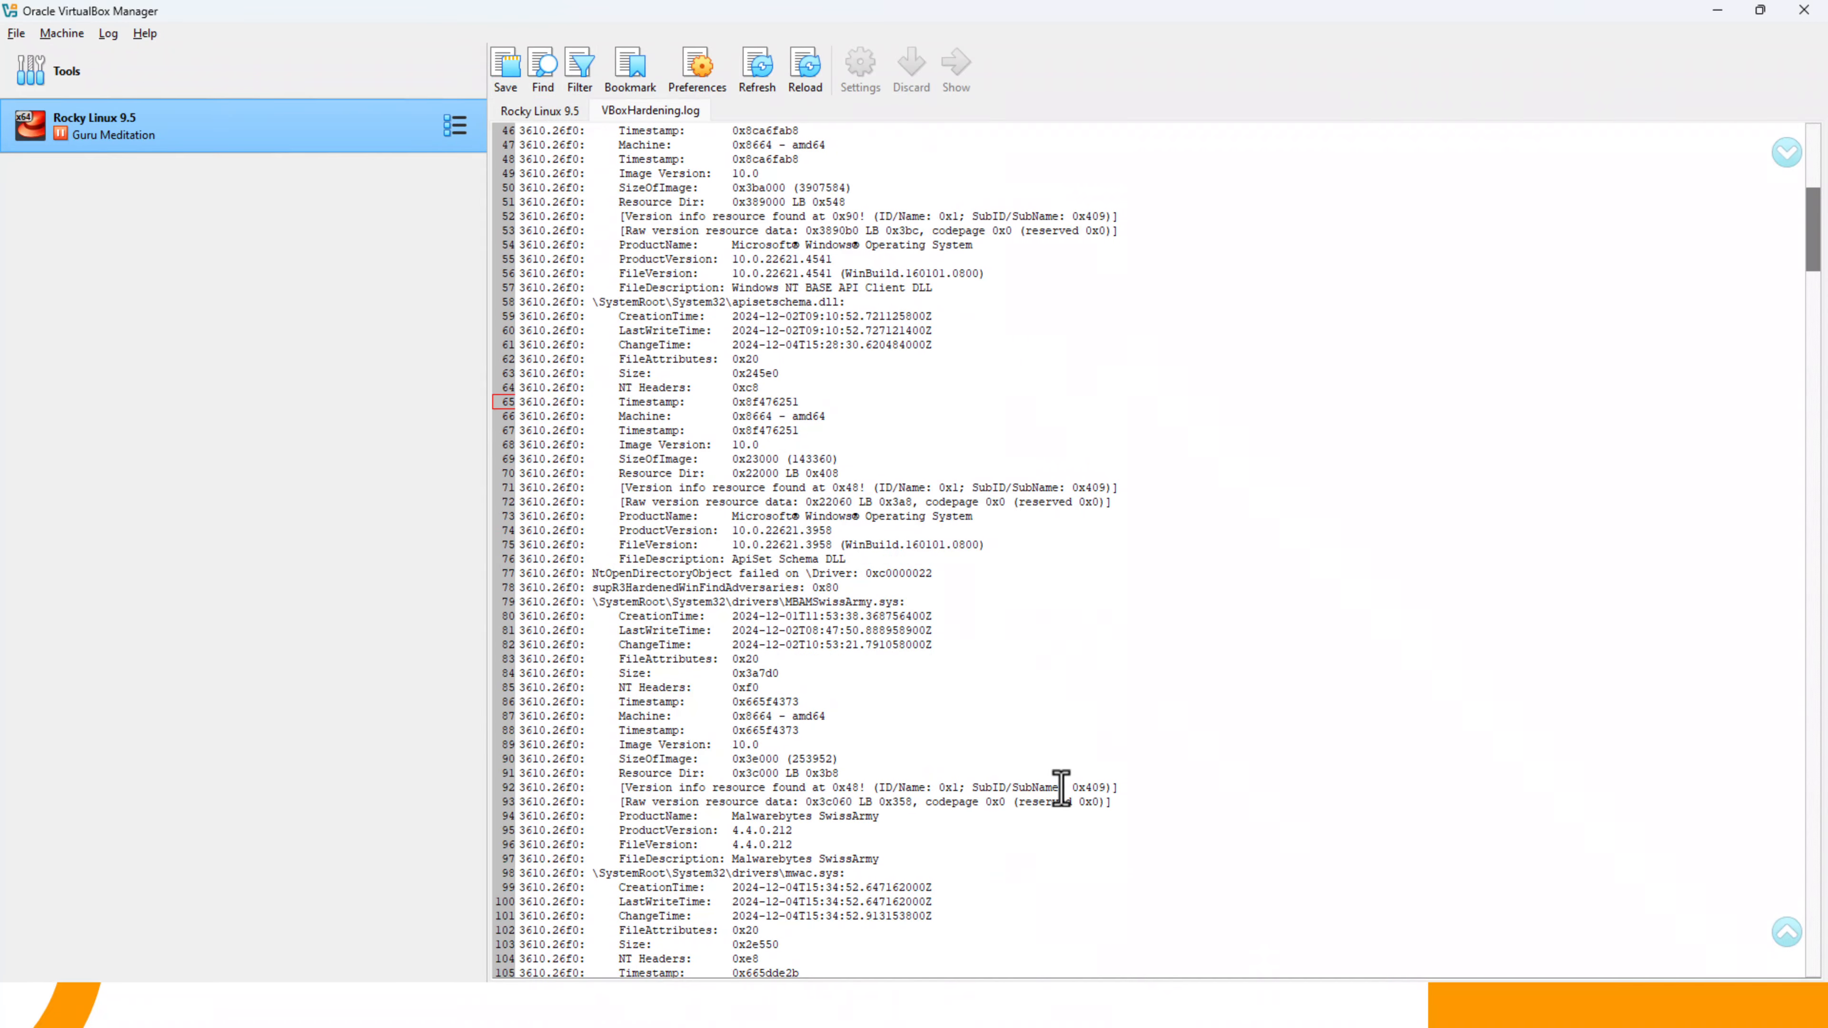
pyautogui.scroll(-20, 1061, 788)
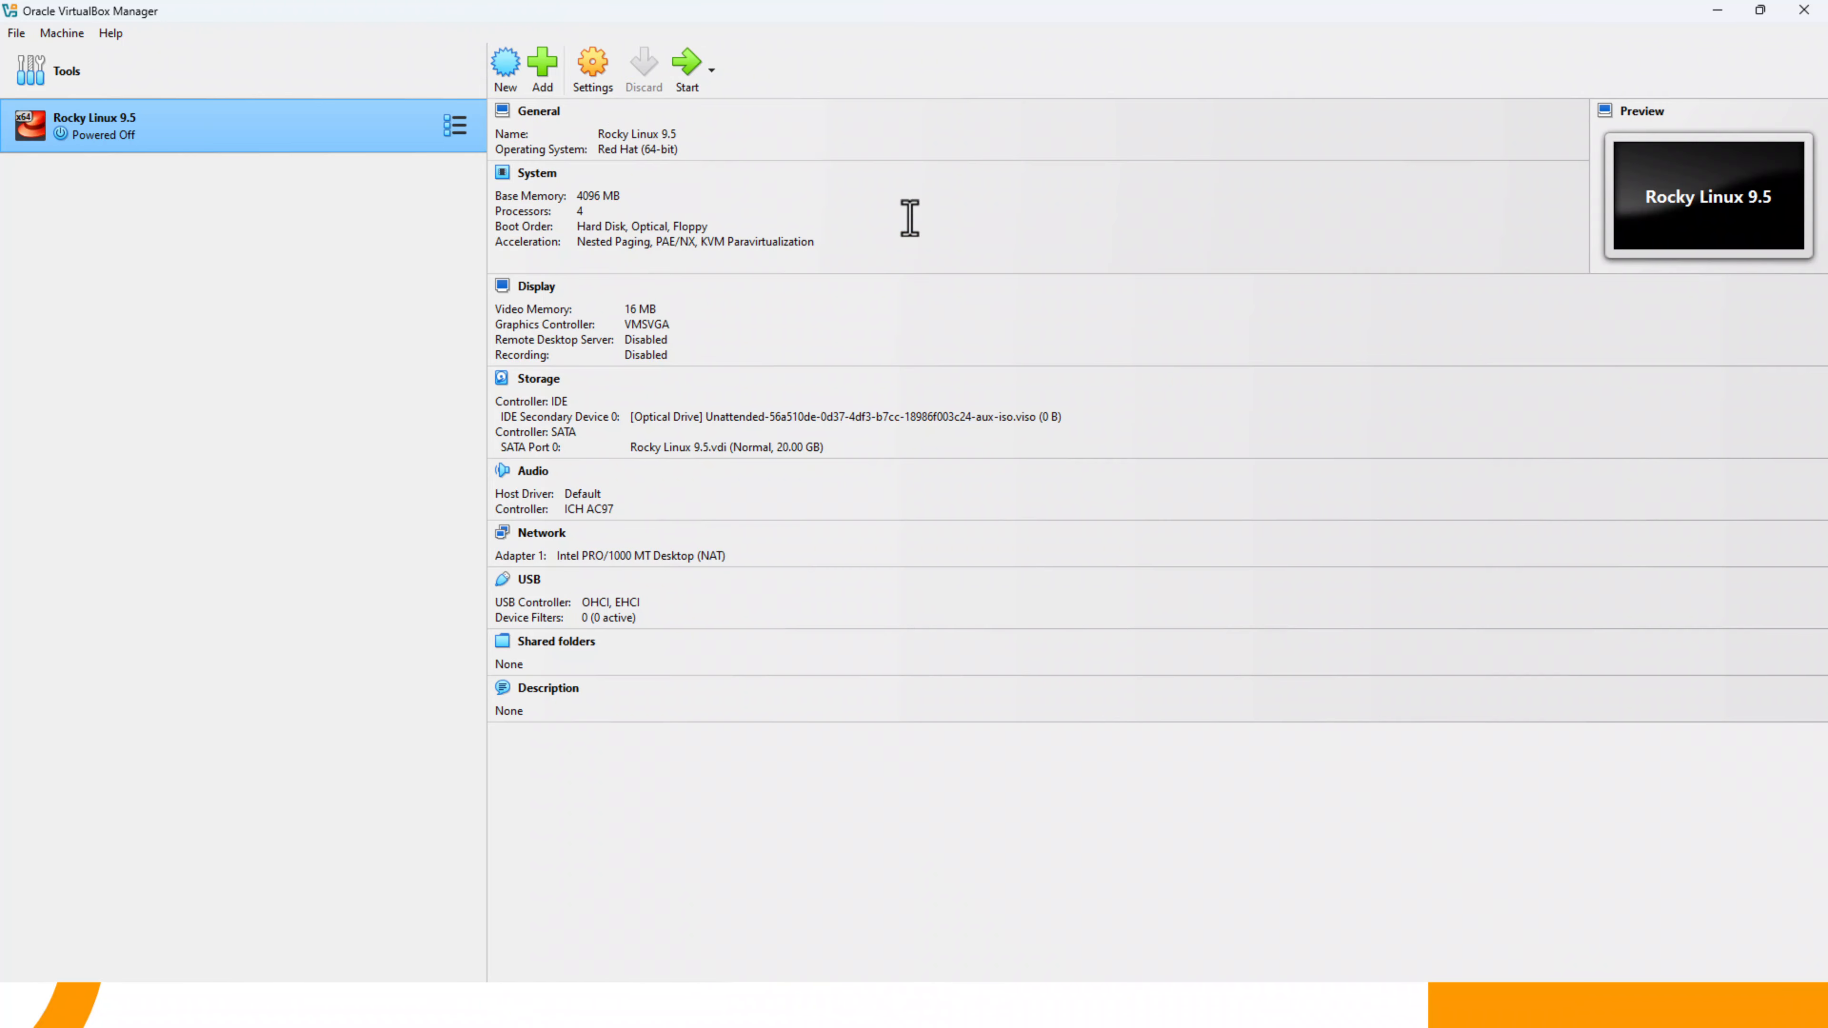
# - Set the pointing device to USB Tablet in the Rocky Linux 9.5 machine's system settings
pyautogui.click(588, 74)
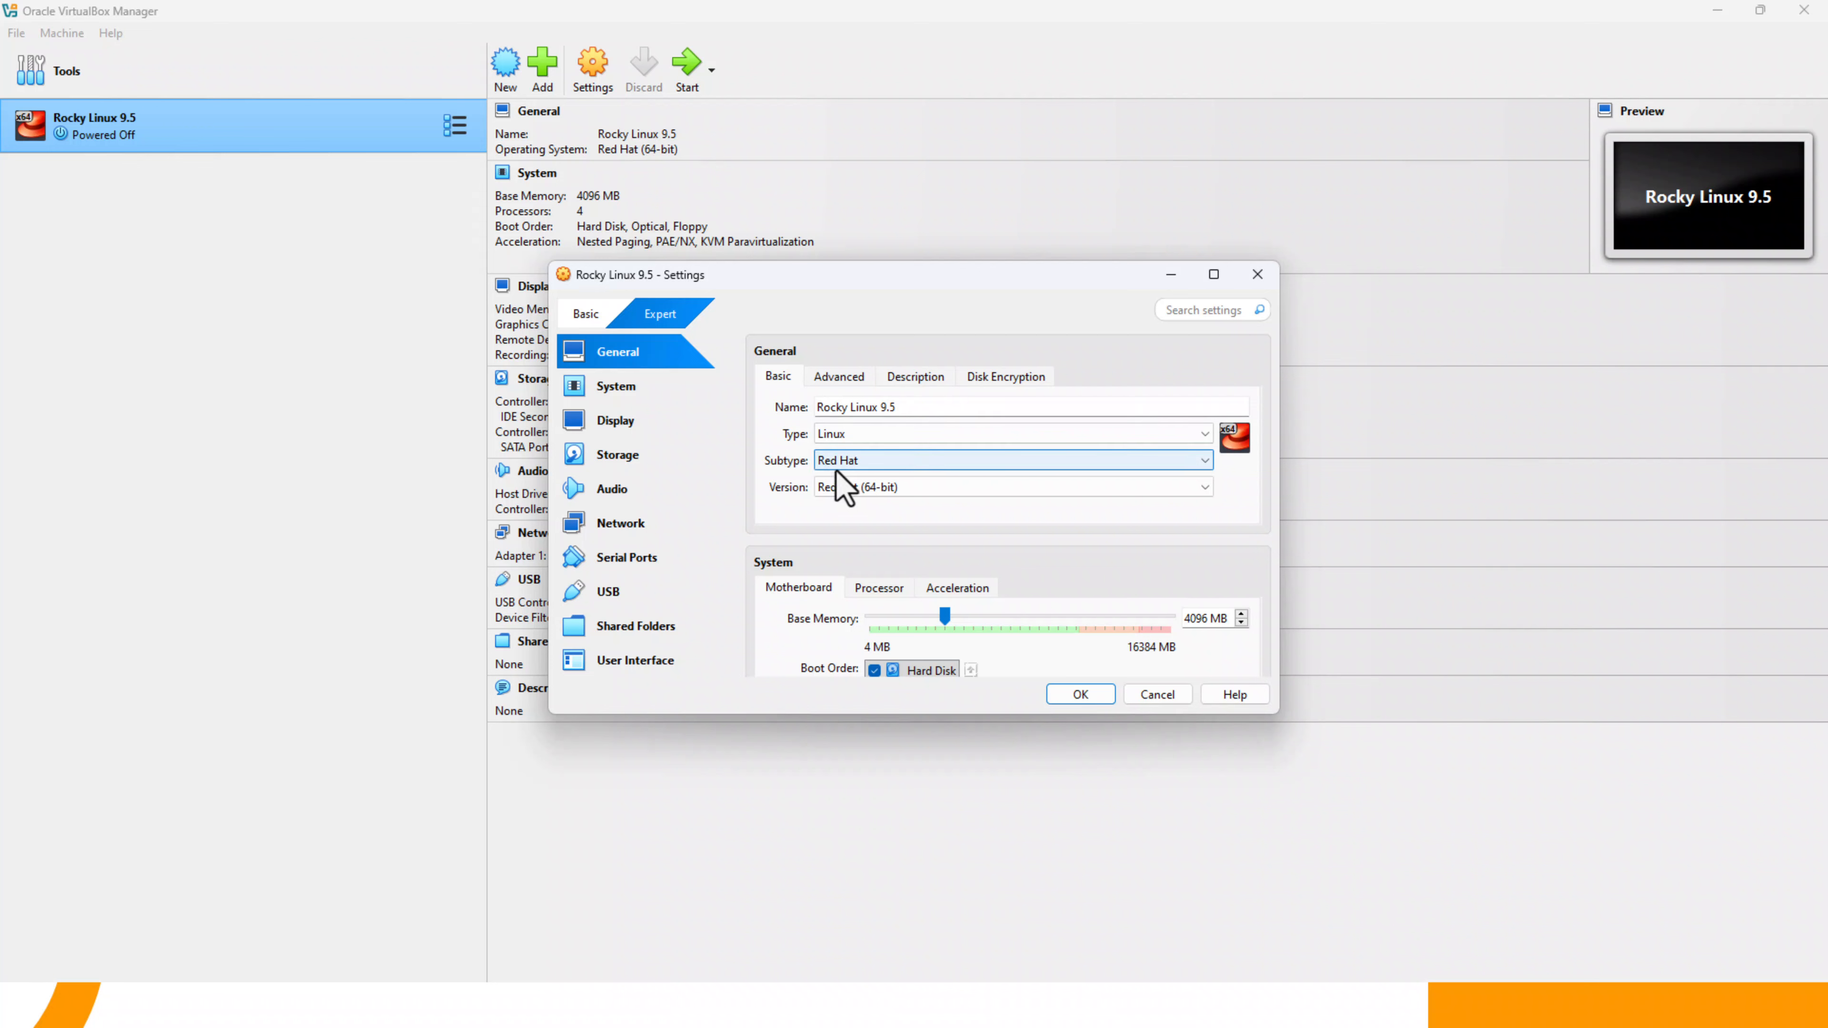
pyautogui.click(666, 392)
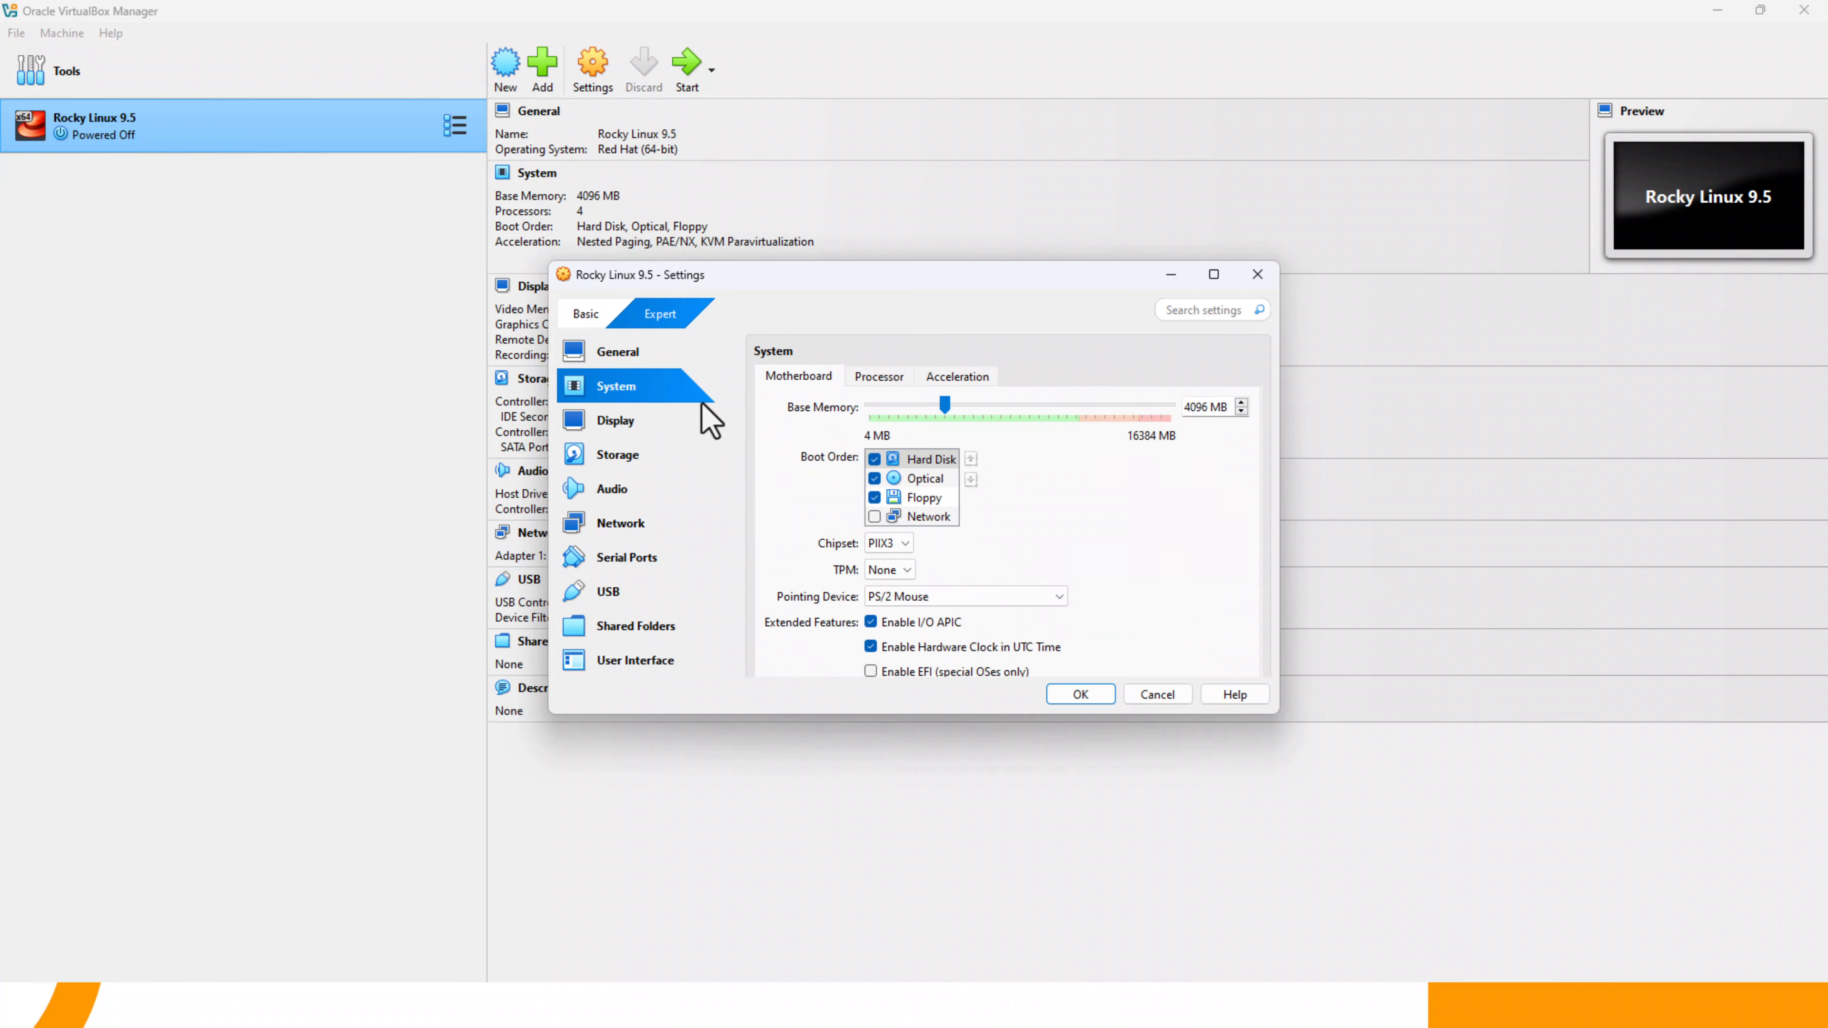
pyautogui.click(965, 600)
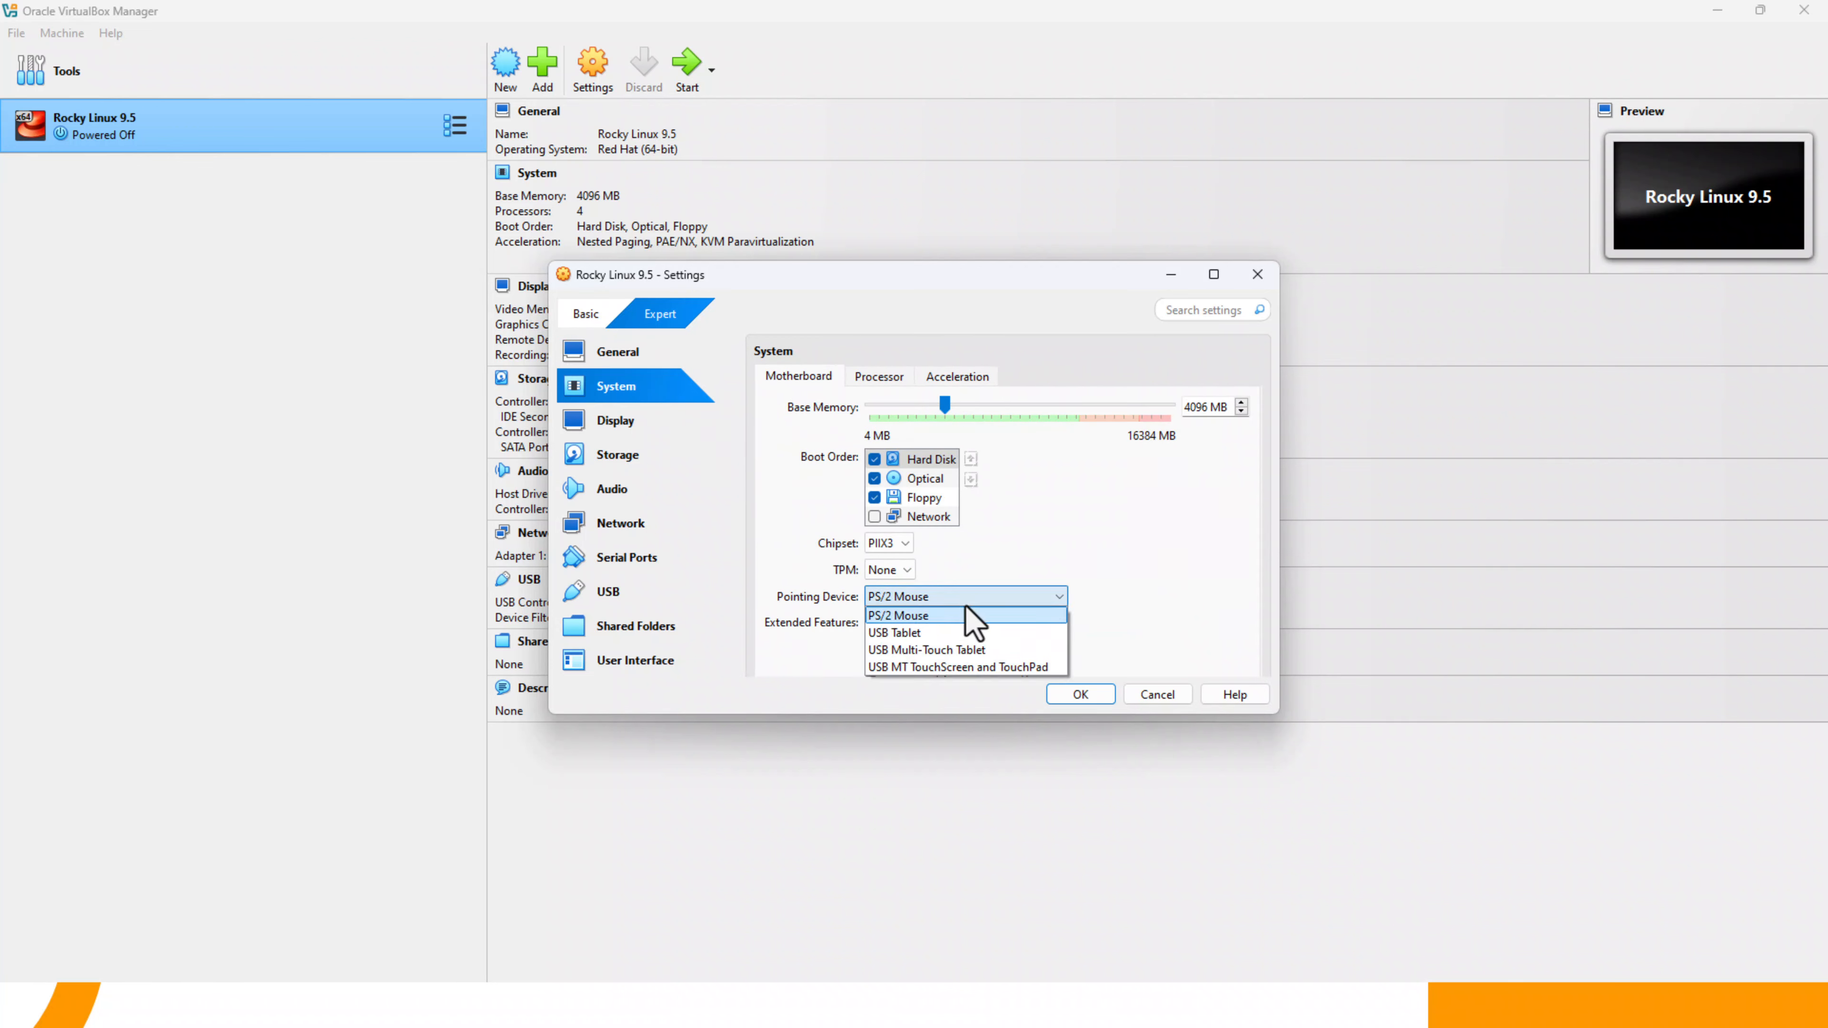
pyautogui.click(964, 633)
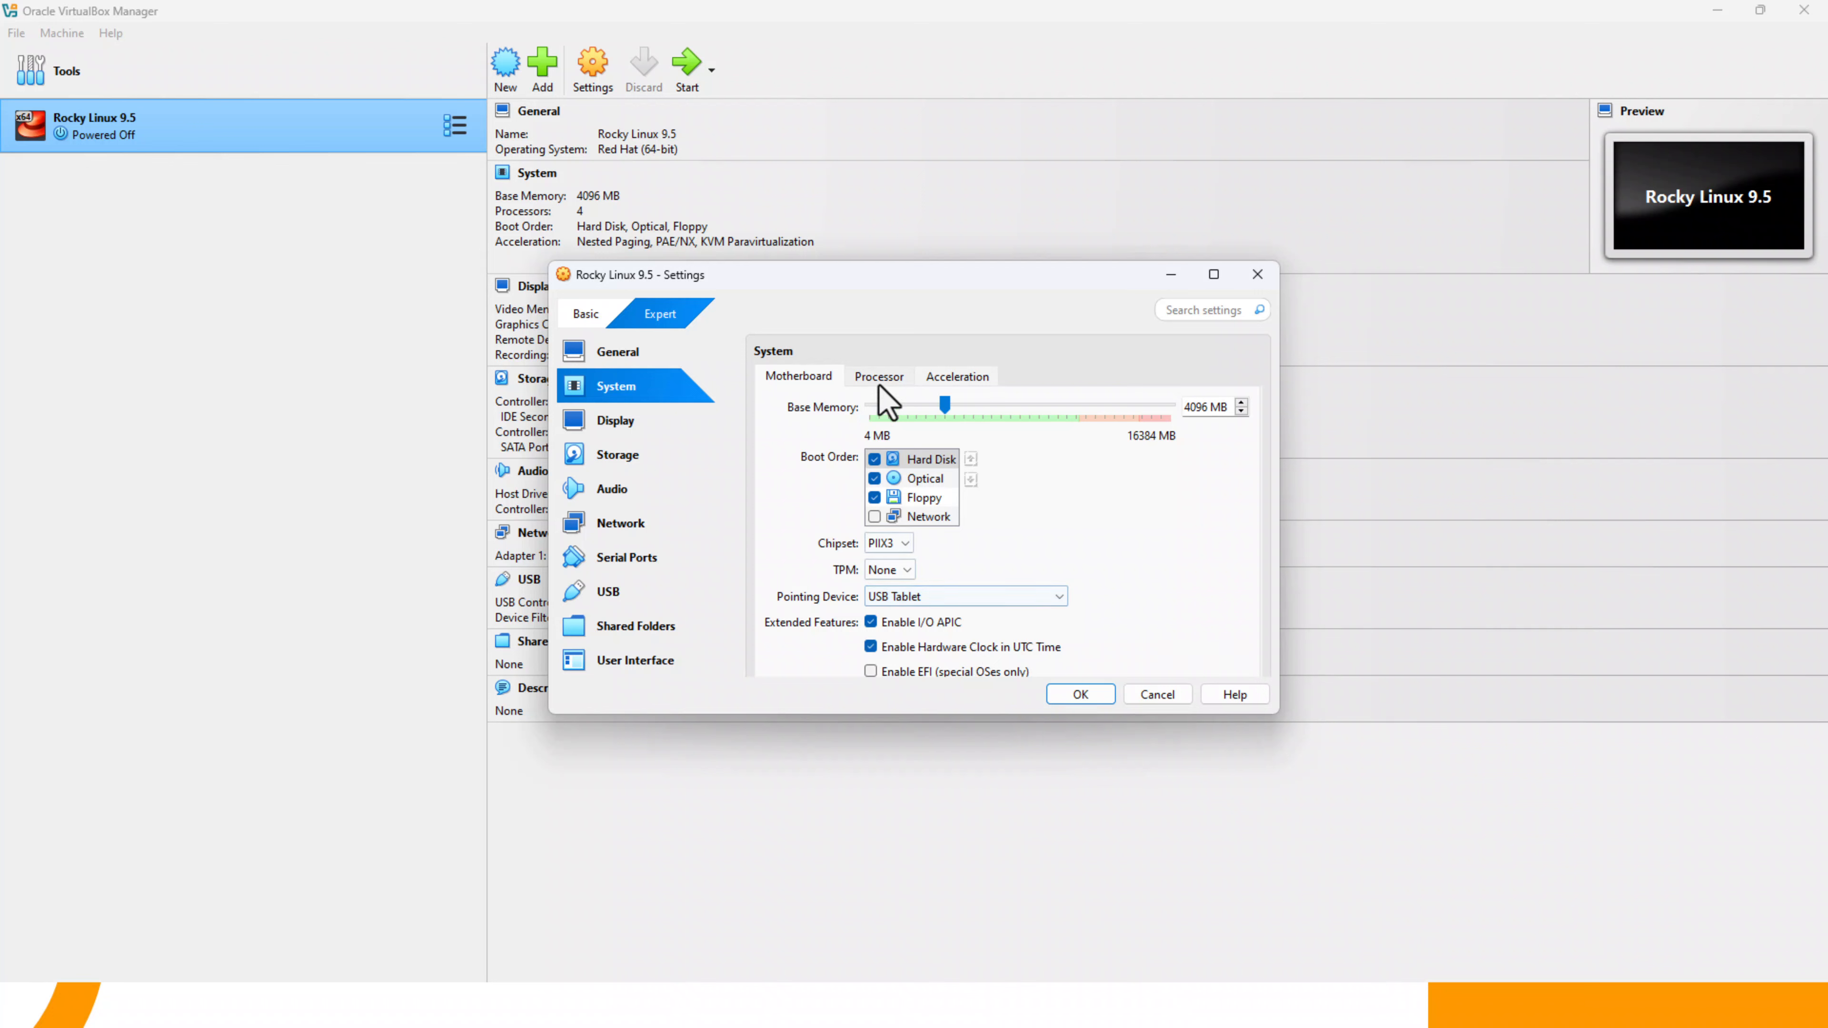
# - Replace the unattended disc in the IDE optical drive with Rocky-9.5-x86_64-dvd.iso, enable Live CD/DVD and save the machine settings
pyautogui.click(680, 425)
pyautogui.click(679, 452)
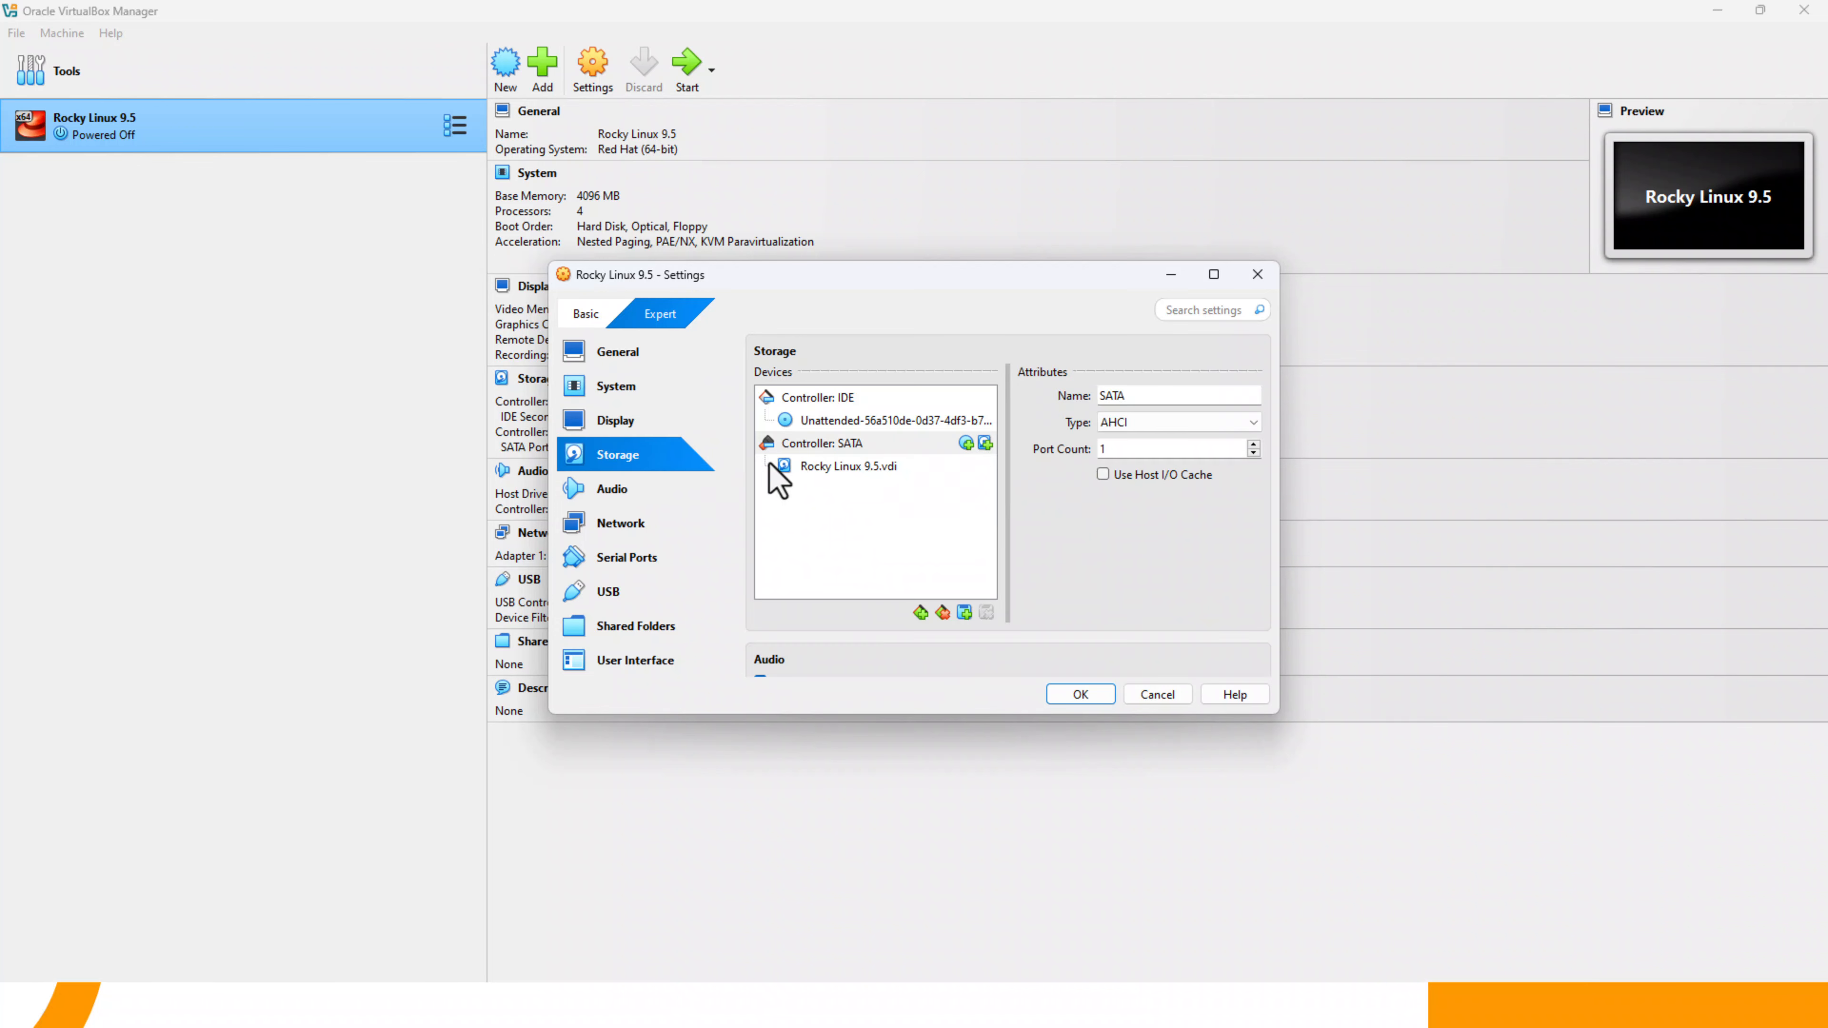
pyautogui.click(884, 474)
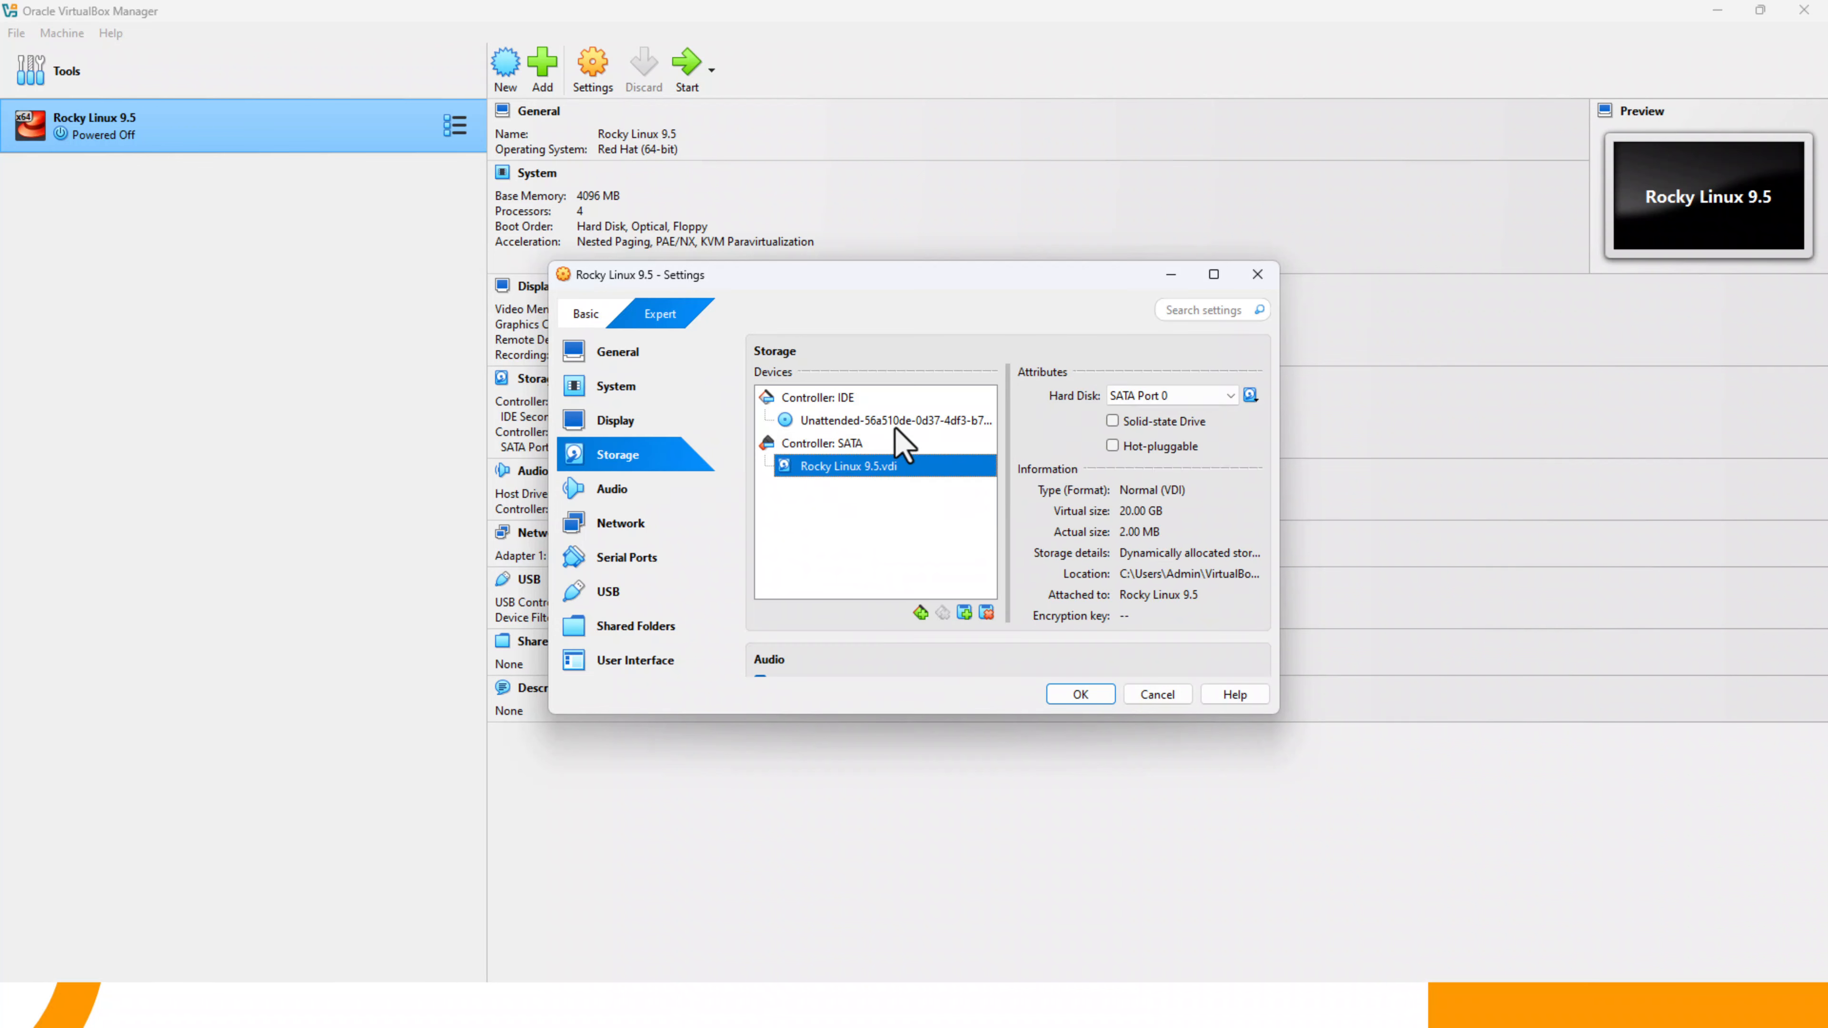
pyautogui.click(897, 431)
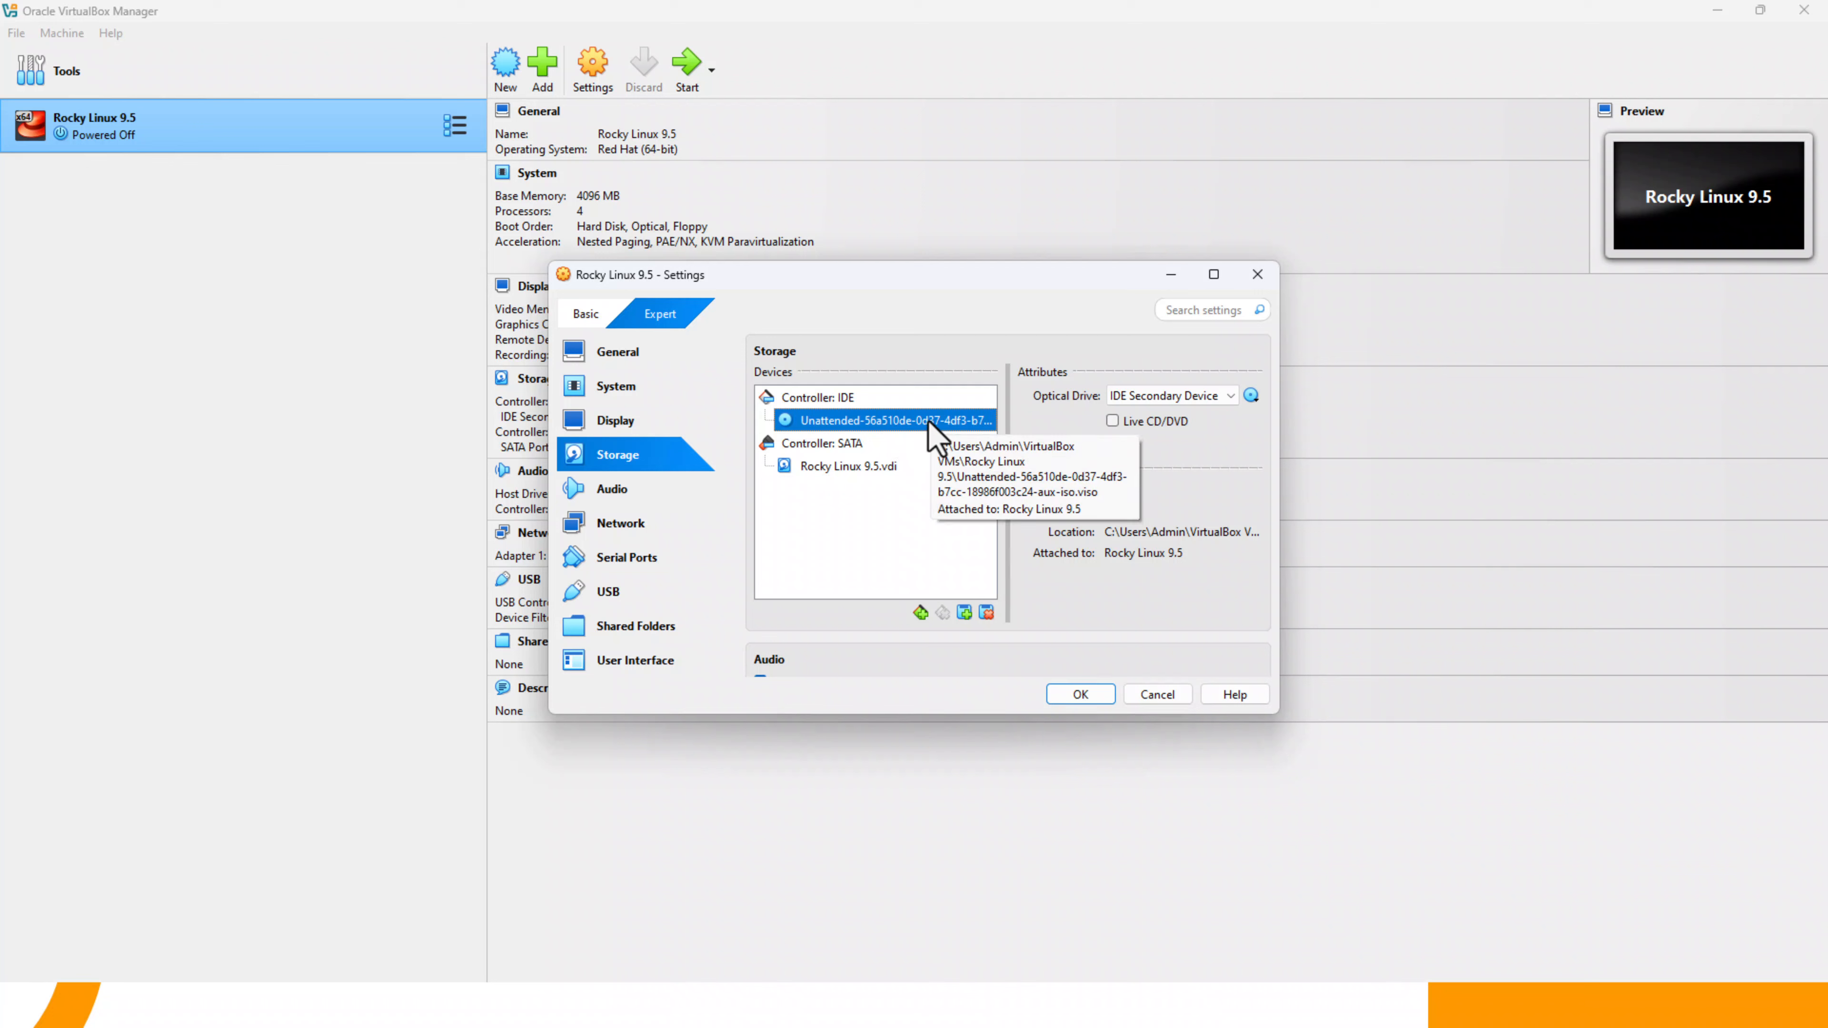
pyautogui.click(1251, 395)
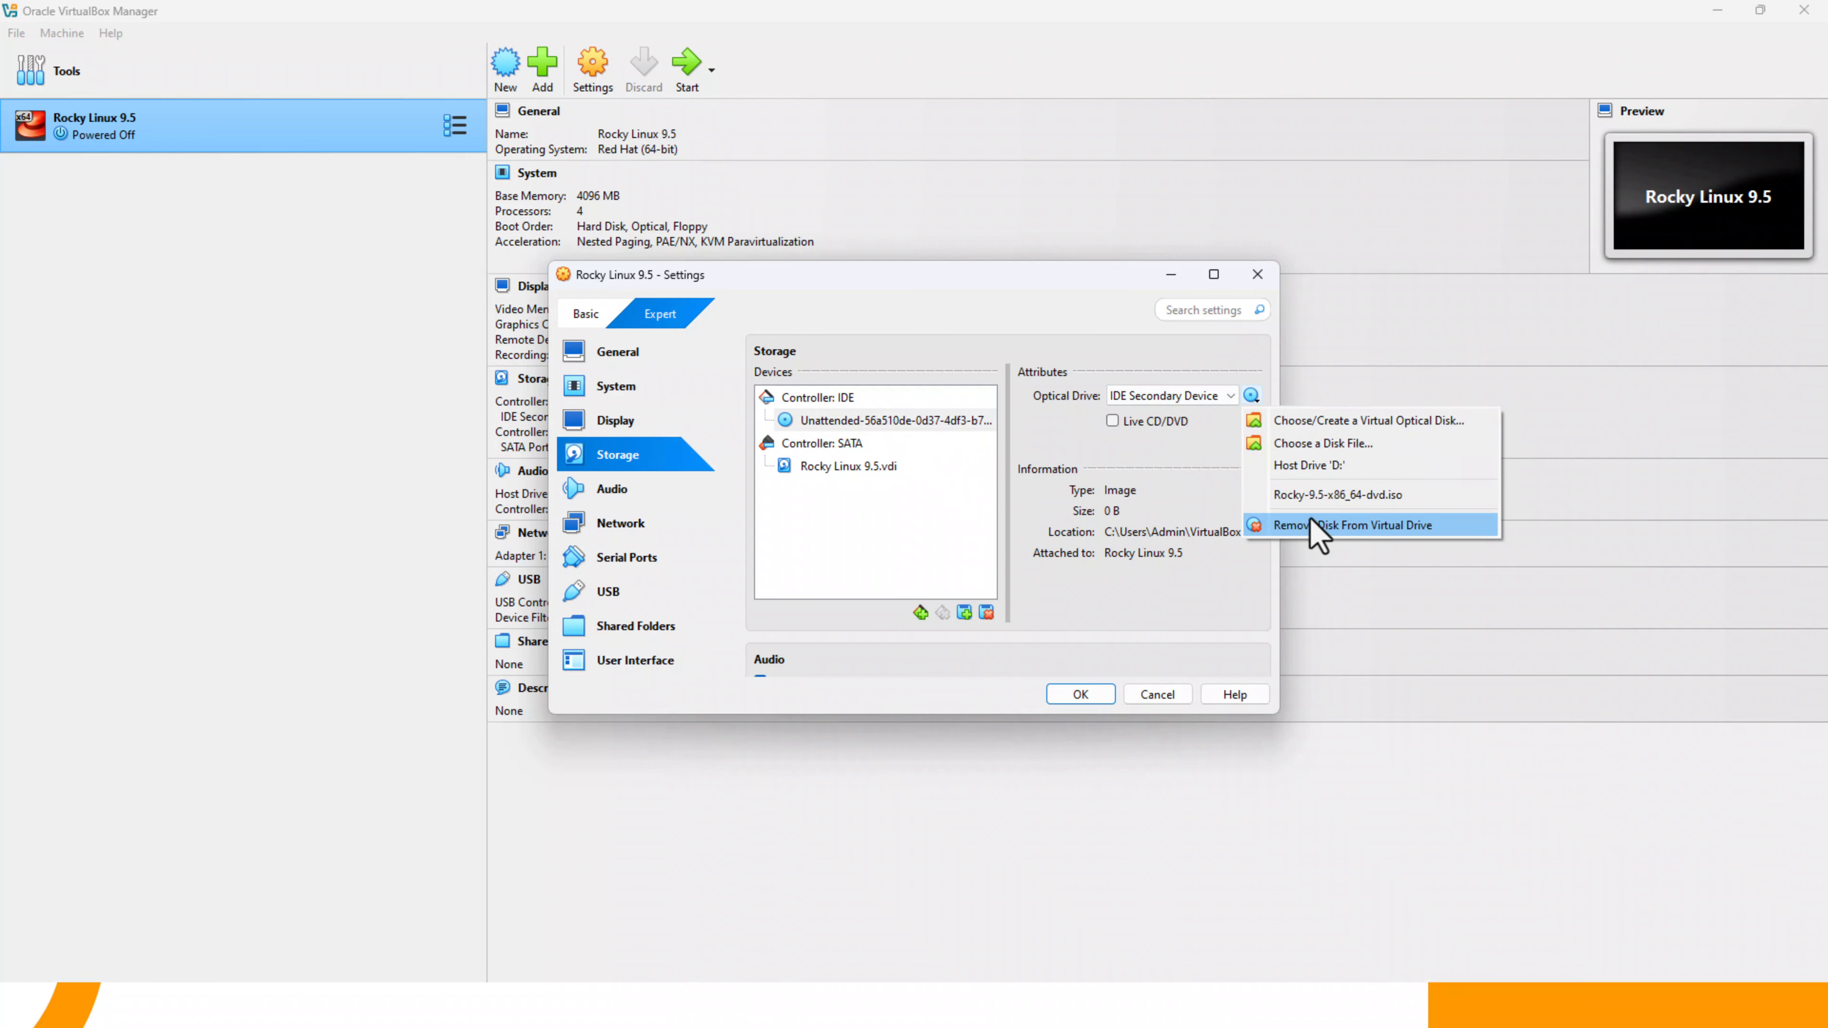
pyautogui.click(1317, 494)
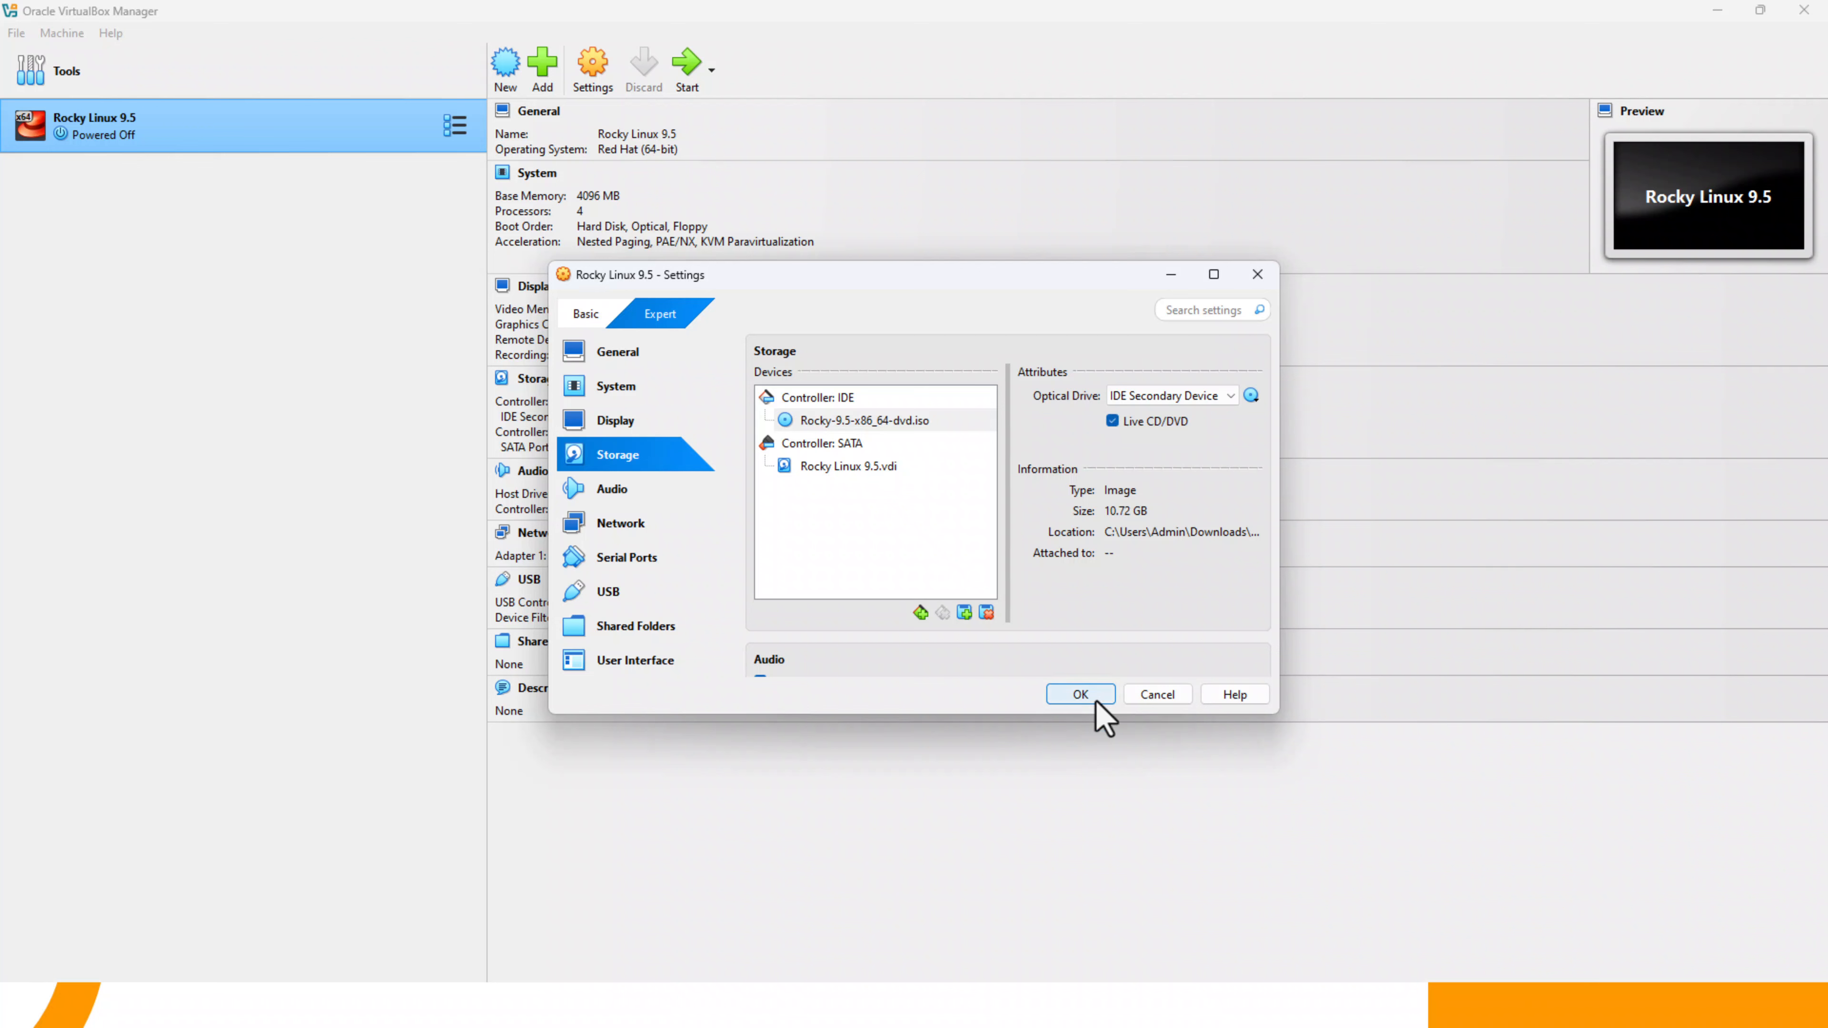
pyautogui.click(1080, 694)
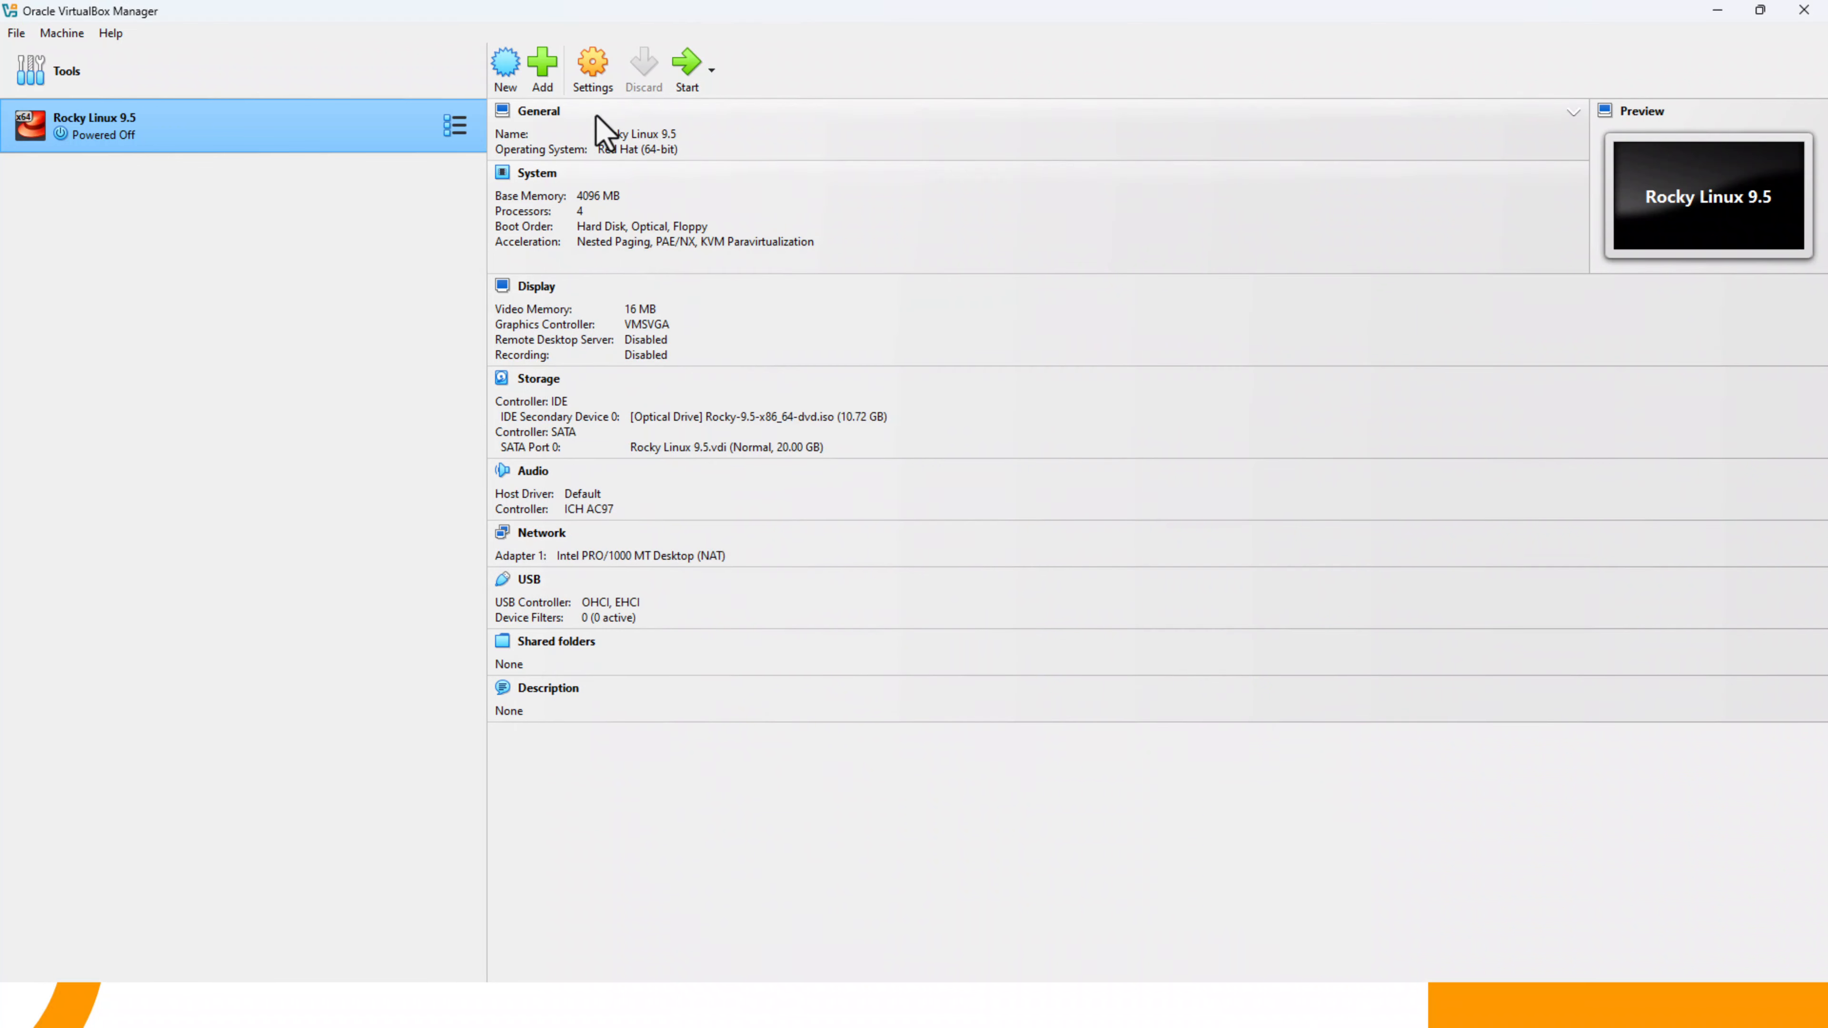
# - Start the Rocky Linux 9.5 machine, let it capture input, and boot the Install Rocky Linux 9.5 entry
pyautogui.click(682, 85)
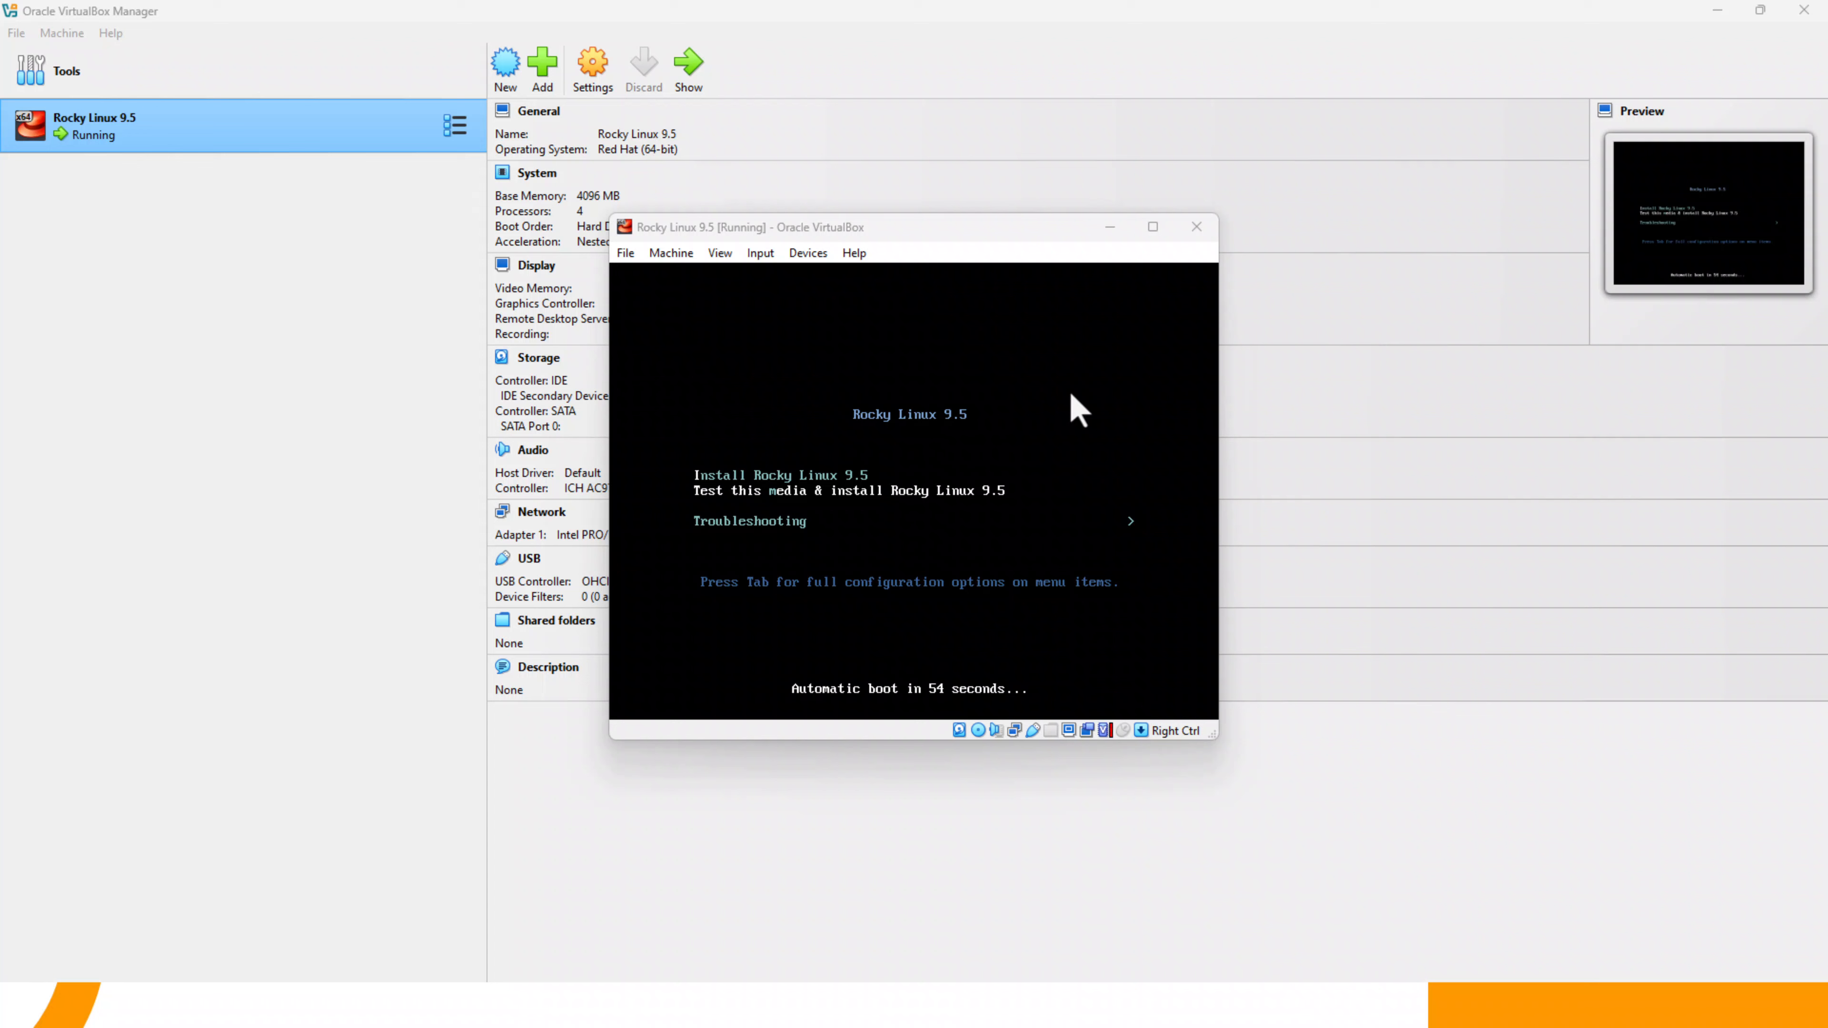
pyautogui.click(1020, 424)
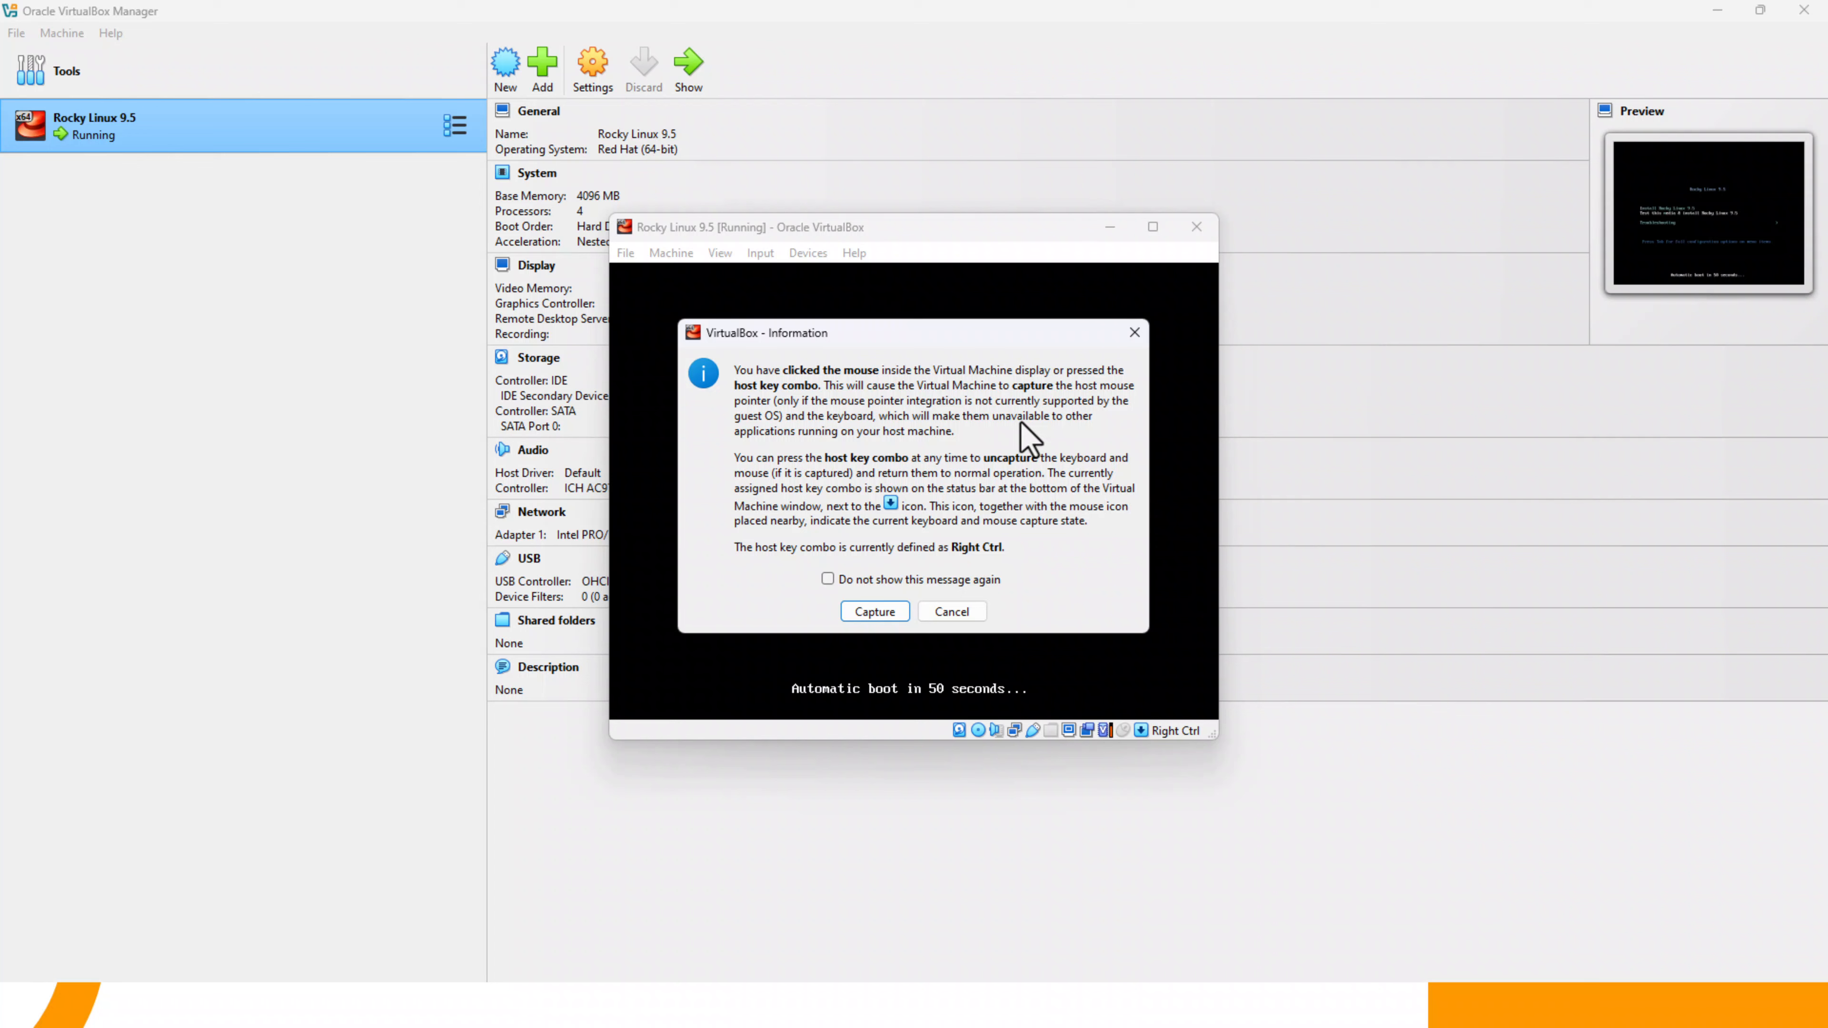
pyautogui.press('Return')
pyautogui.press('Up')
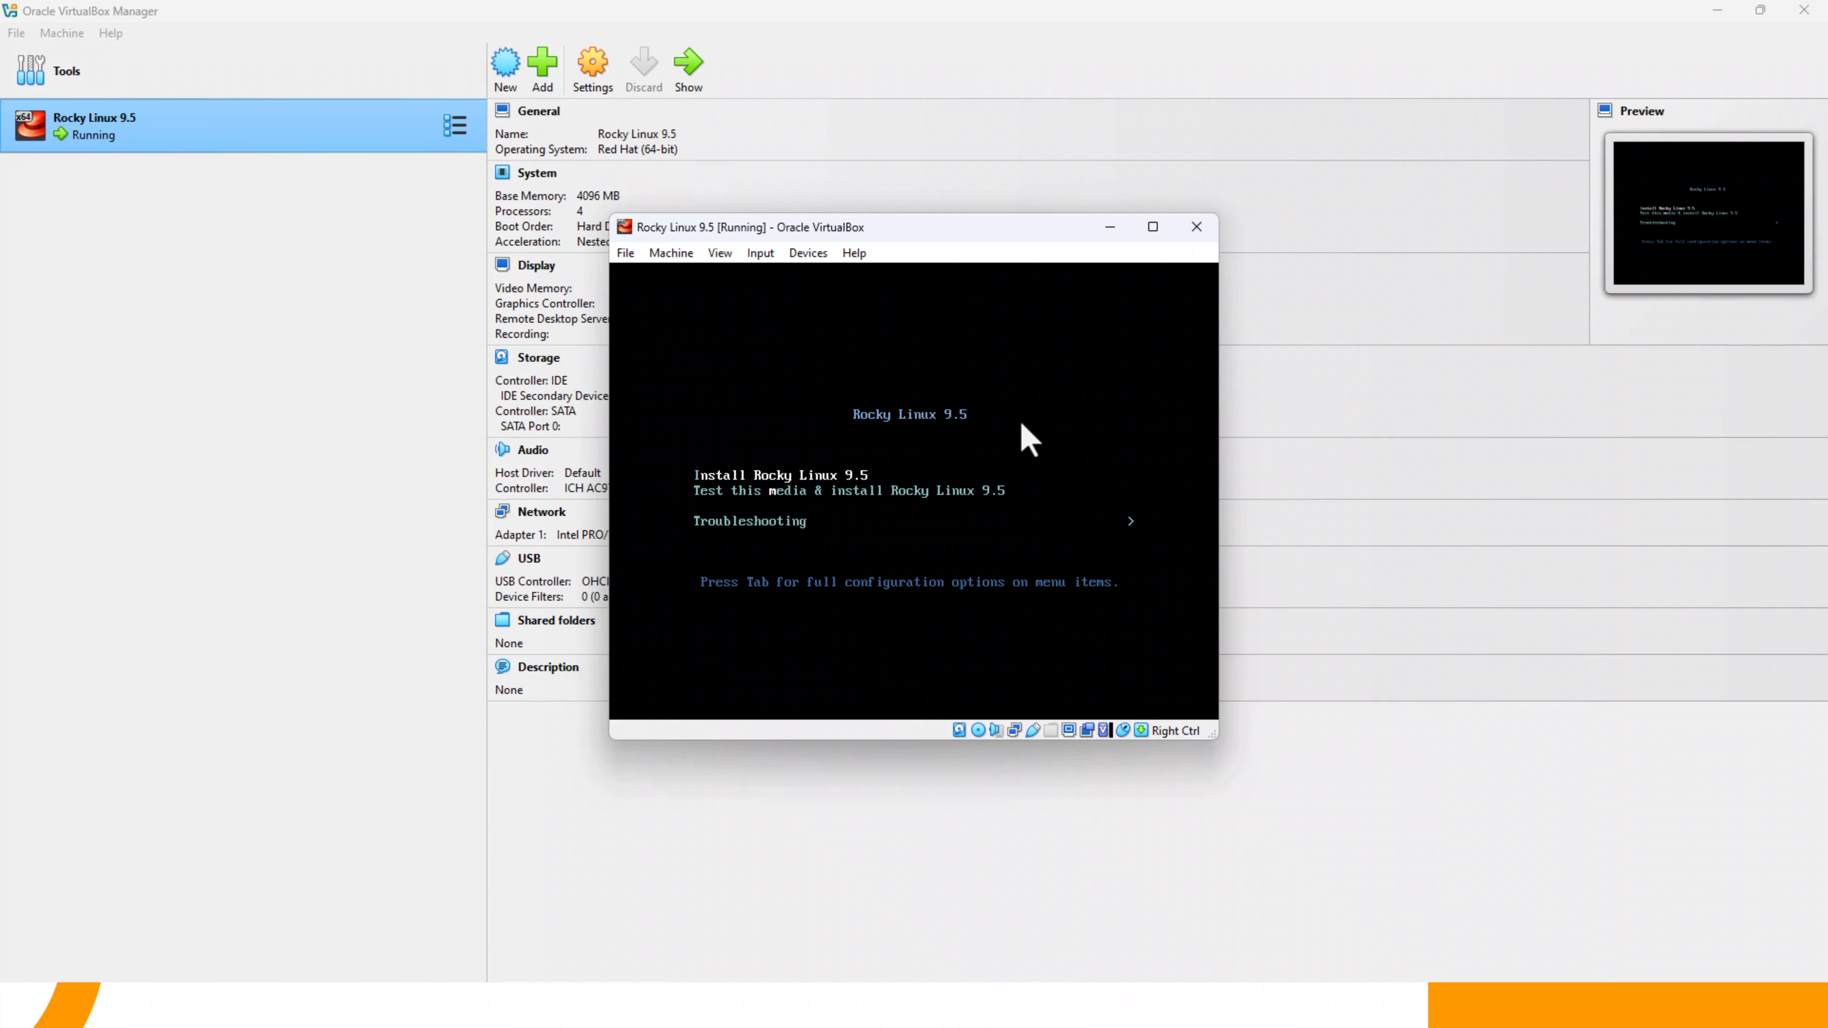
pyautogui.press('Return')
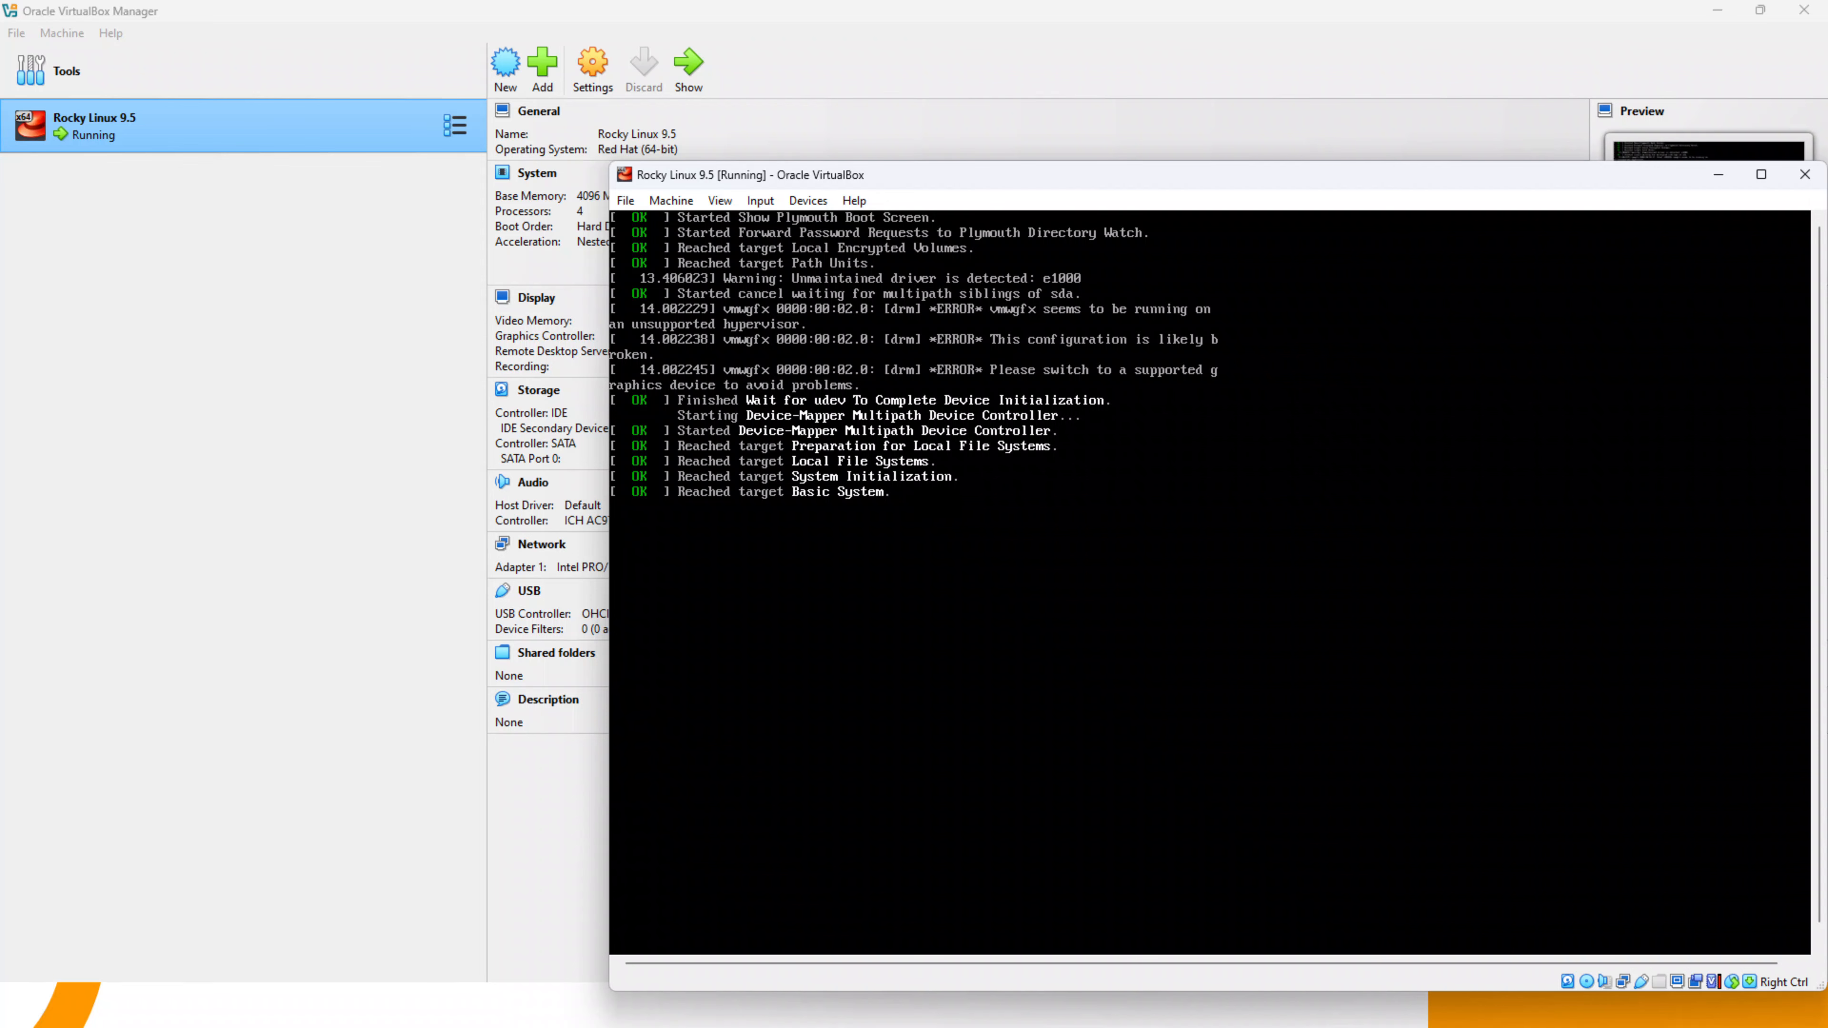
# - Select English (United States) as the installation language and continue to the installation summary
pyautogui.moveTo(1302, 178); pyautogui.dragTo(1074, 96)
pyautogui.moveTo(951, 97); pyautogui.dragTo(934, 104)
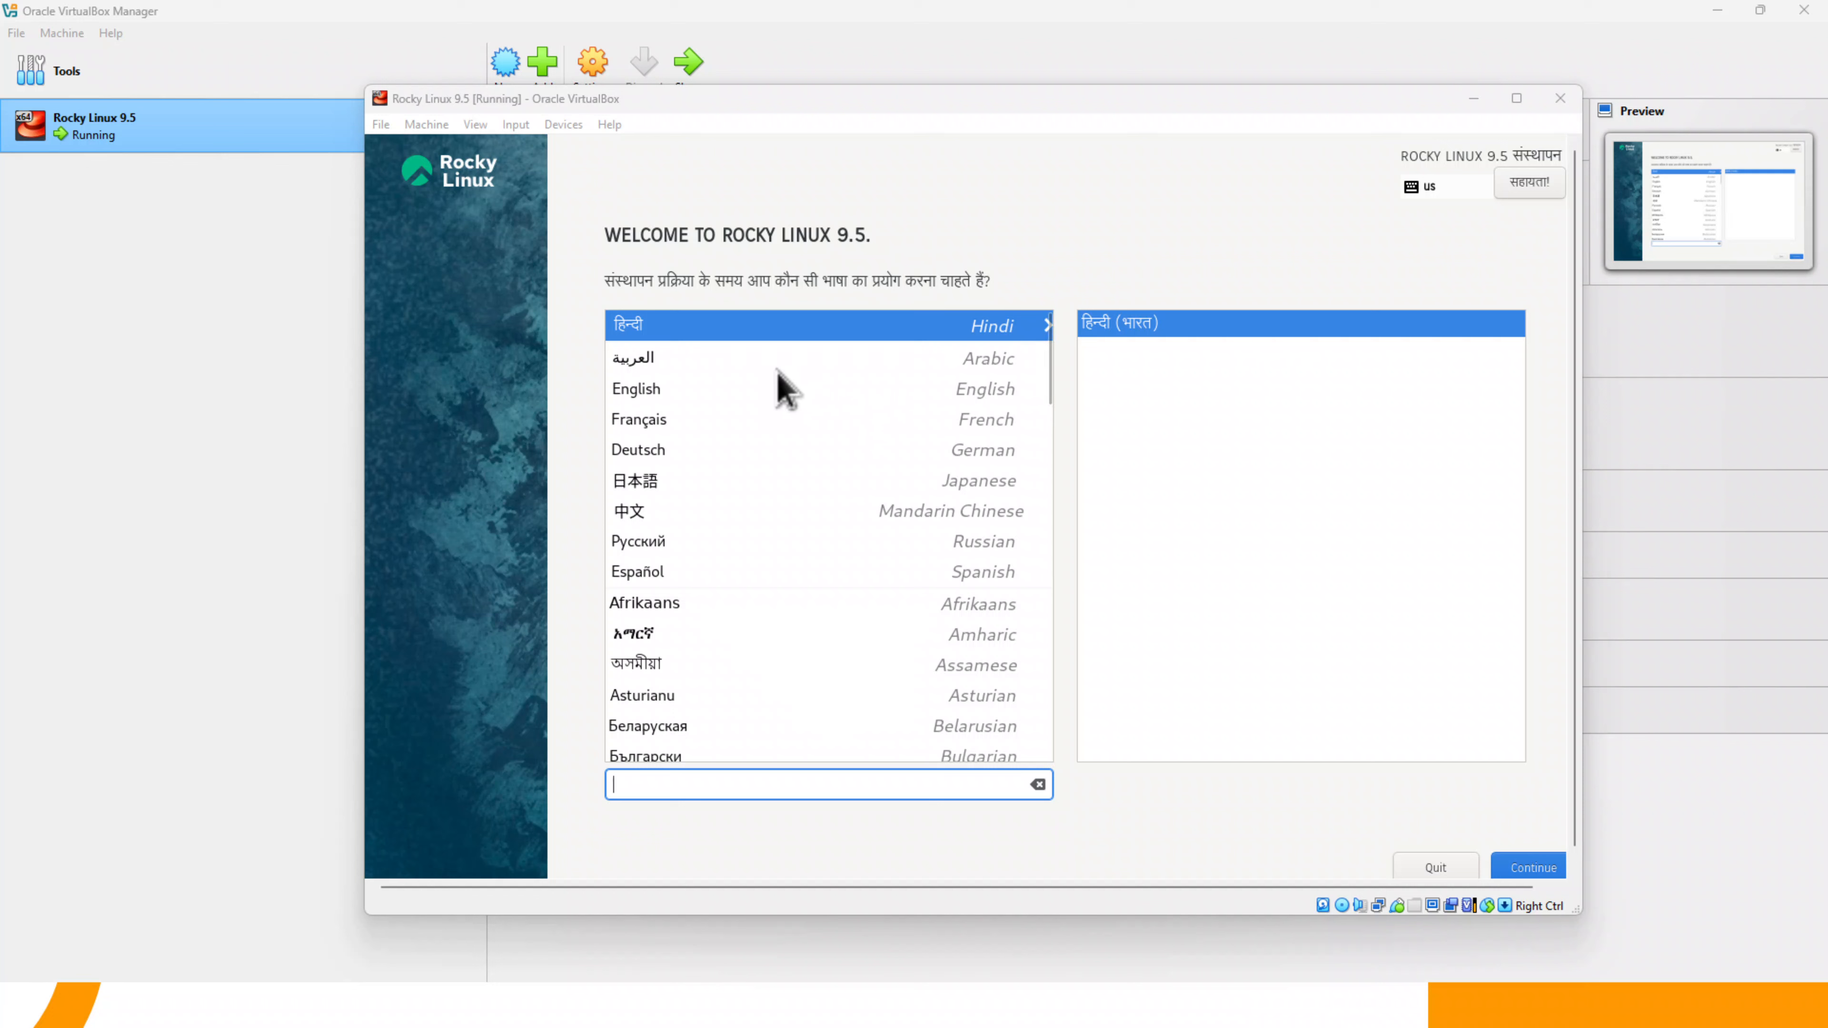
pyautogui.click(732, 390)
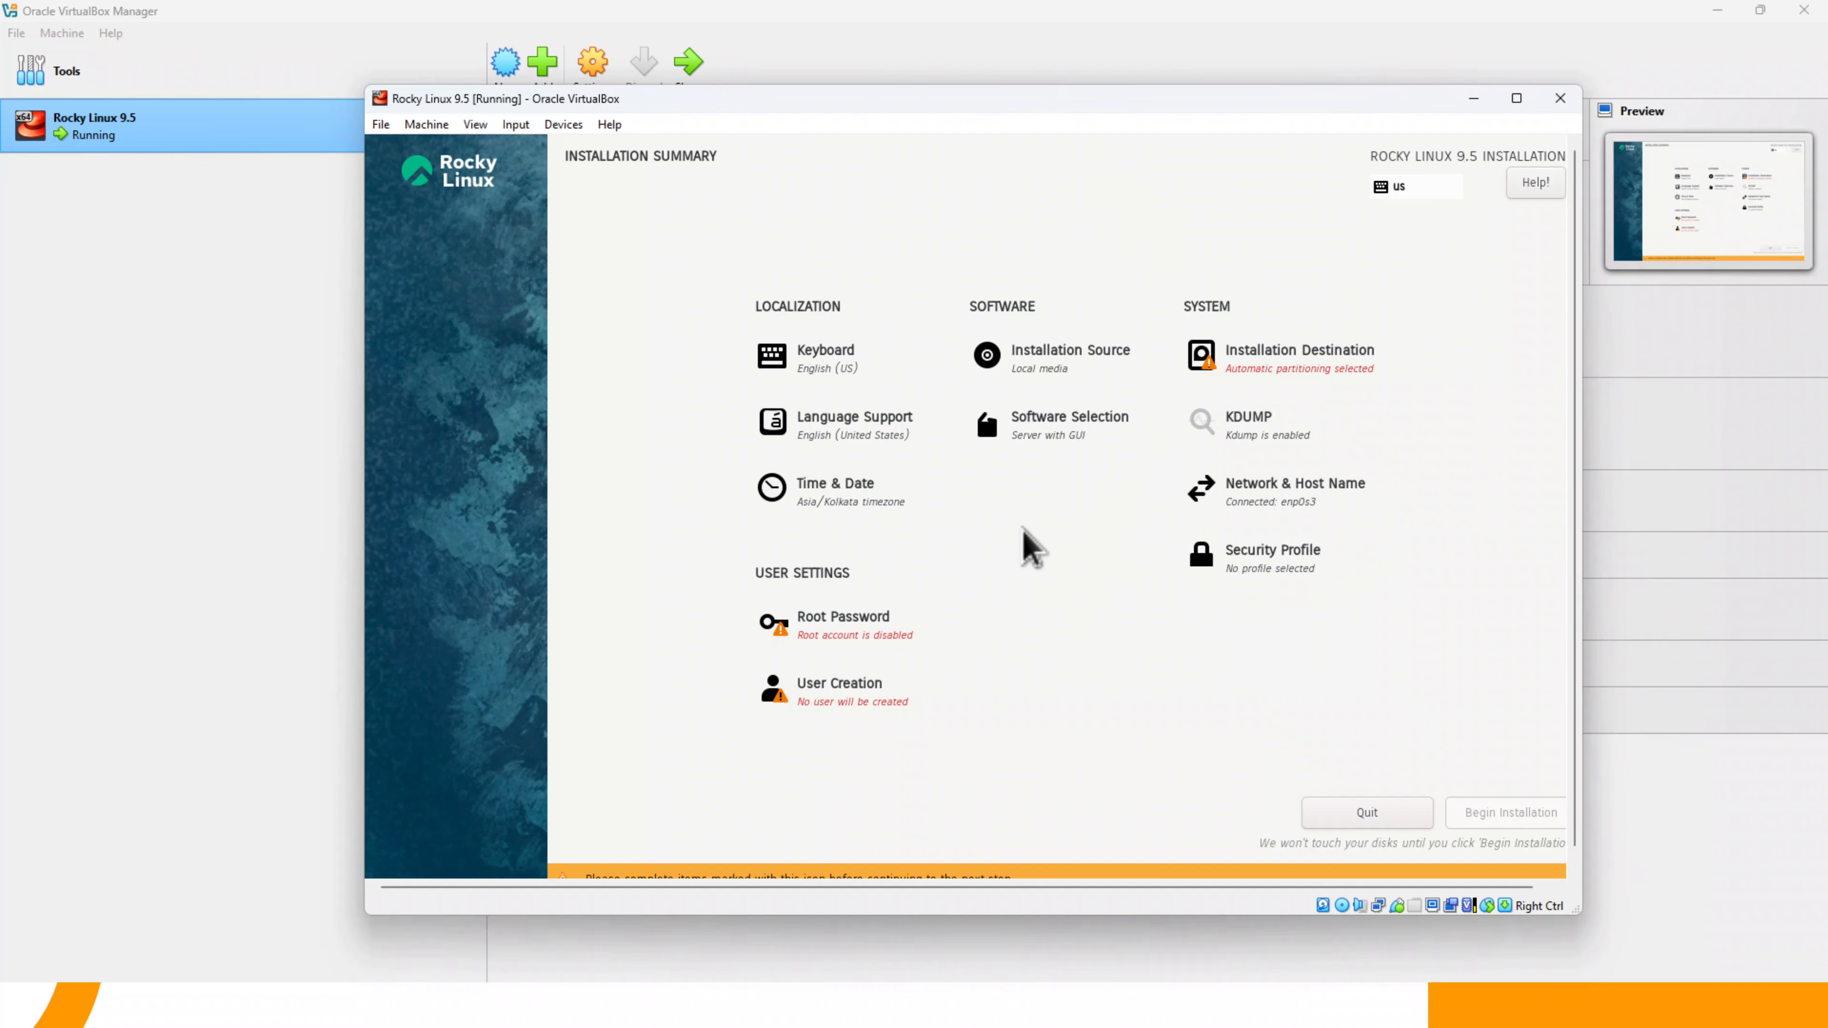
# - Accept the ATA VBOX HARDDISK with automatic storage configuration as the installation destination
pyautogui.click(1252, 371)
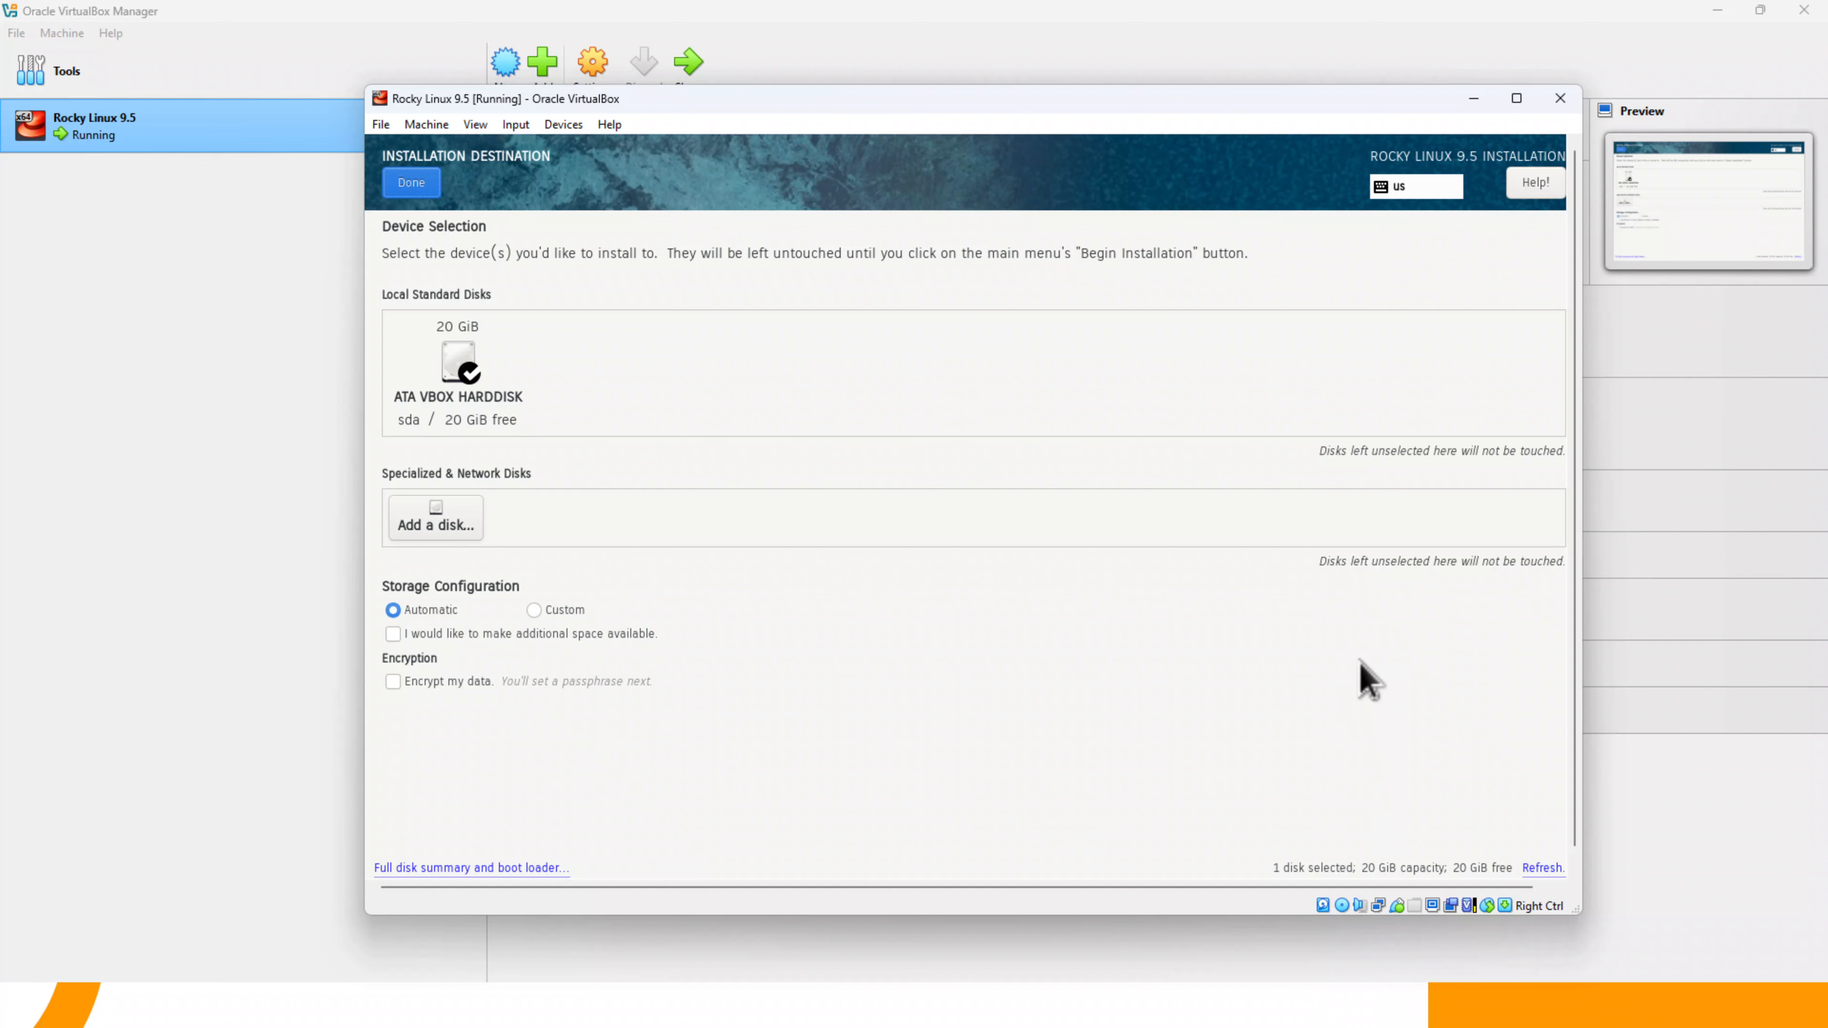
pyautogui.click(403, 189)
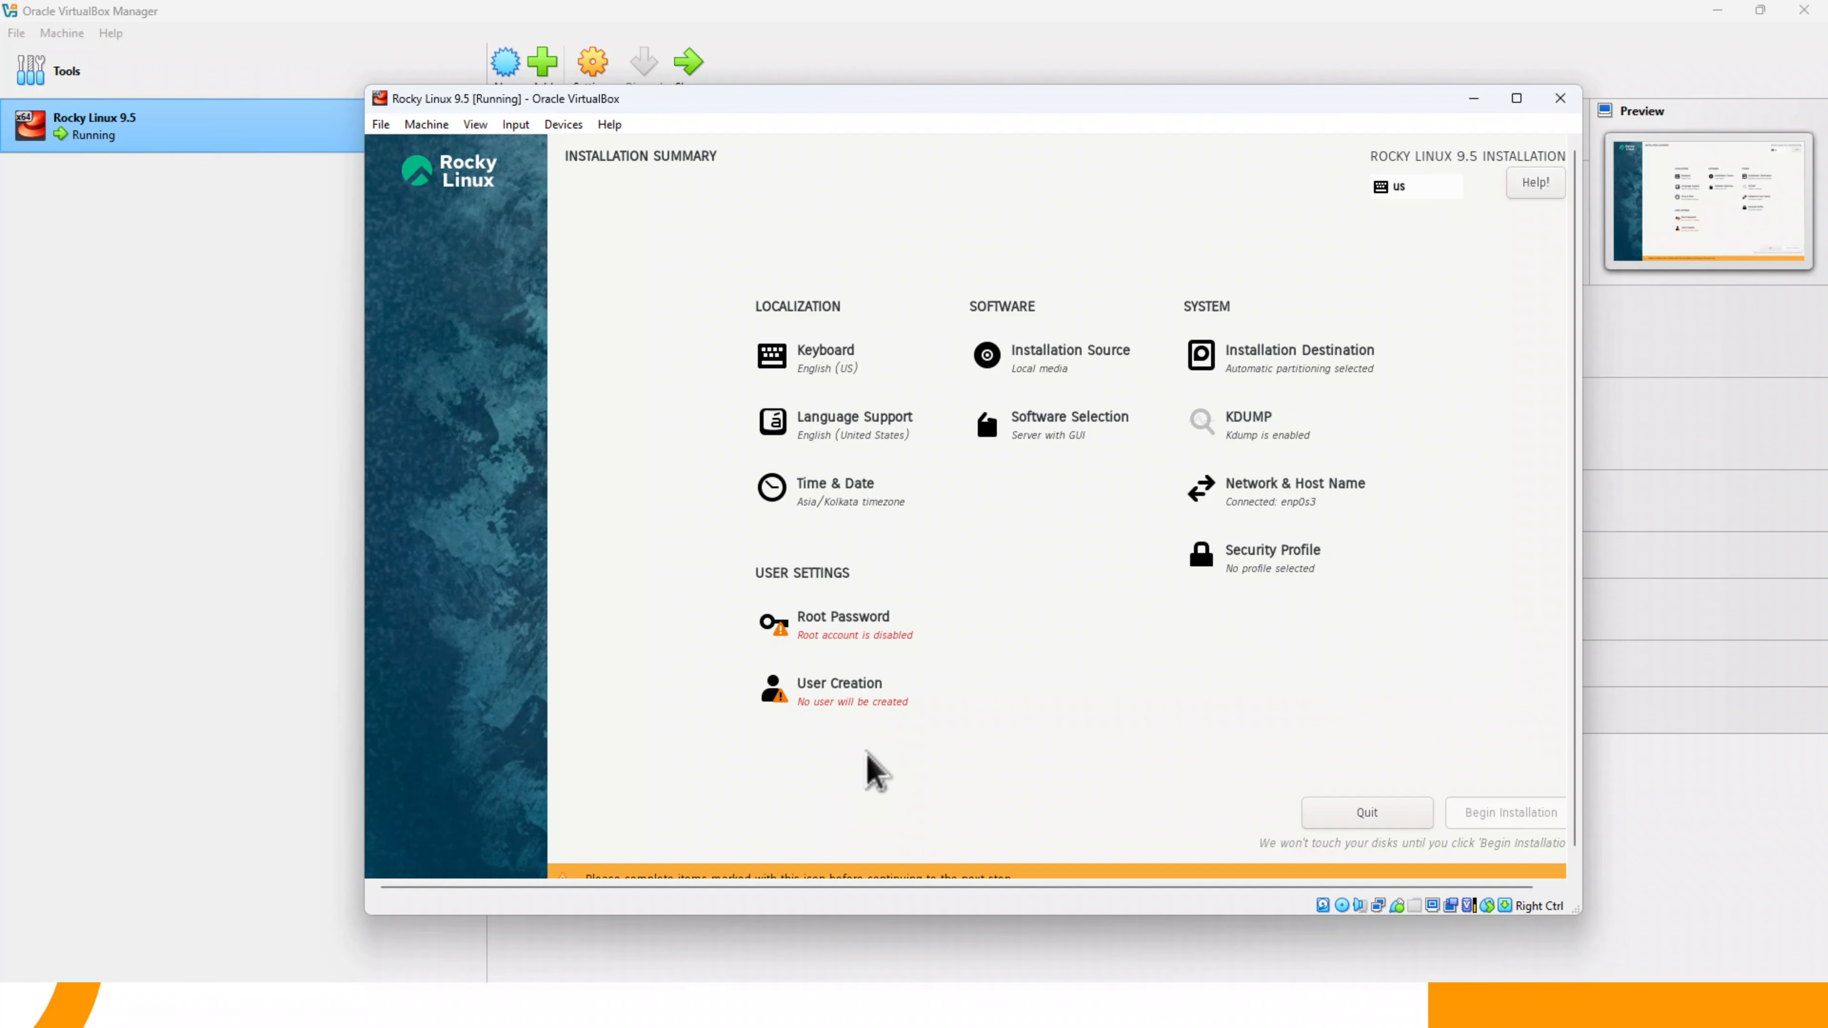
# - Enter and confirm the root password, leaving the root account unlocked, and accept the weak password
pyautogui.click(849, 625)
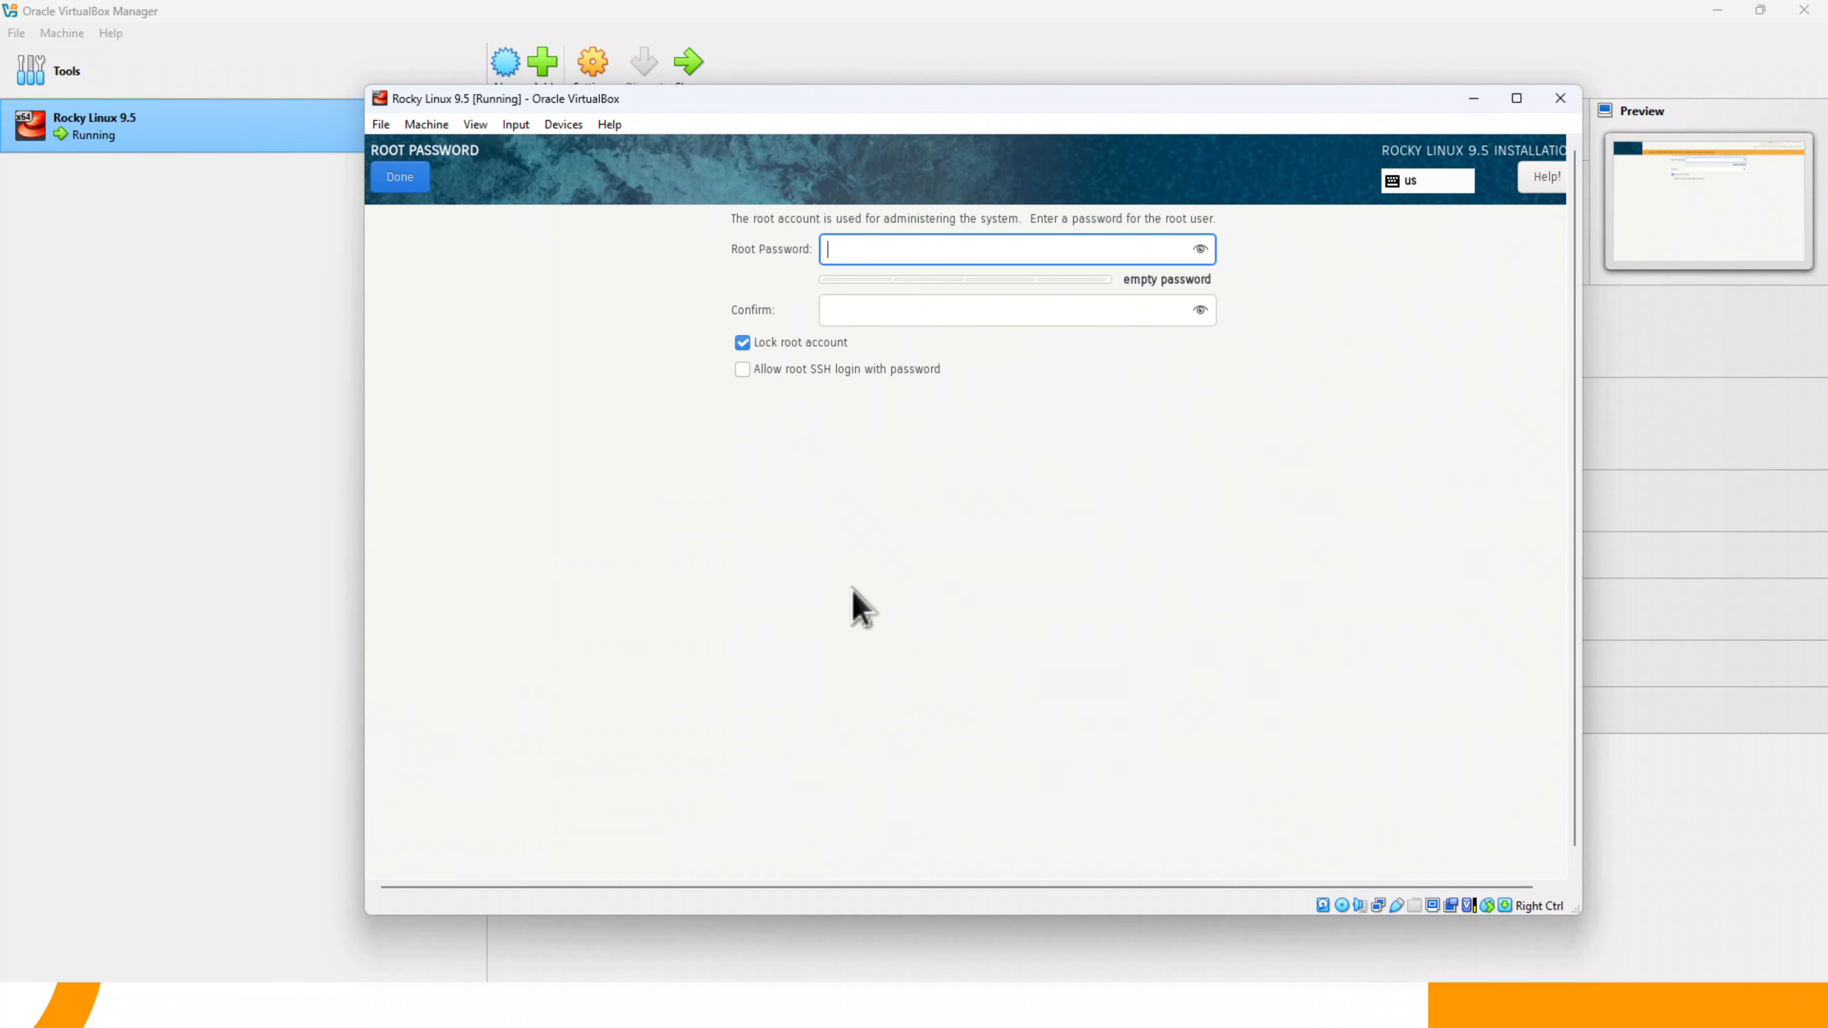
pyautogui.write('********')
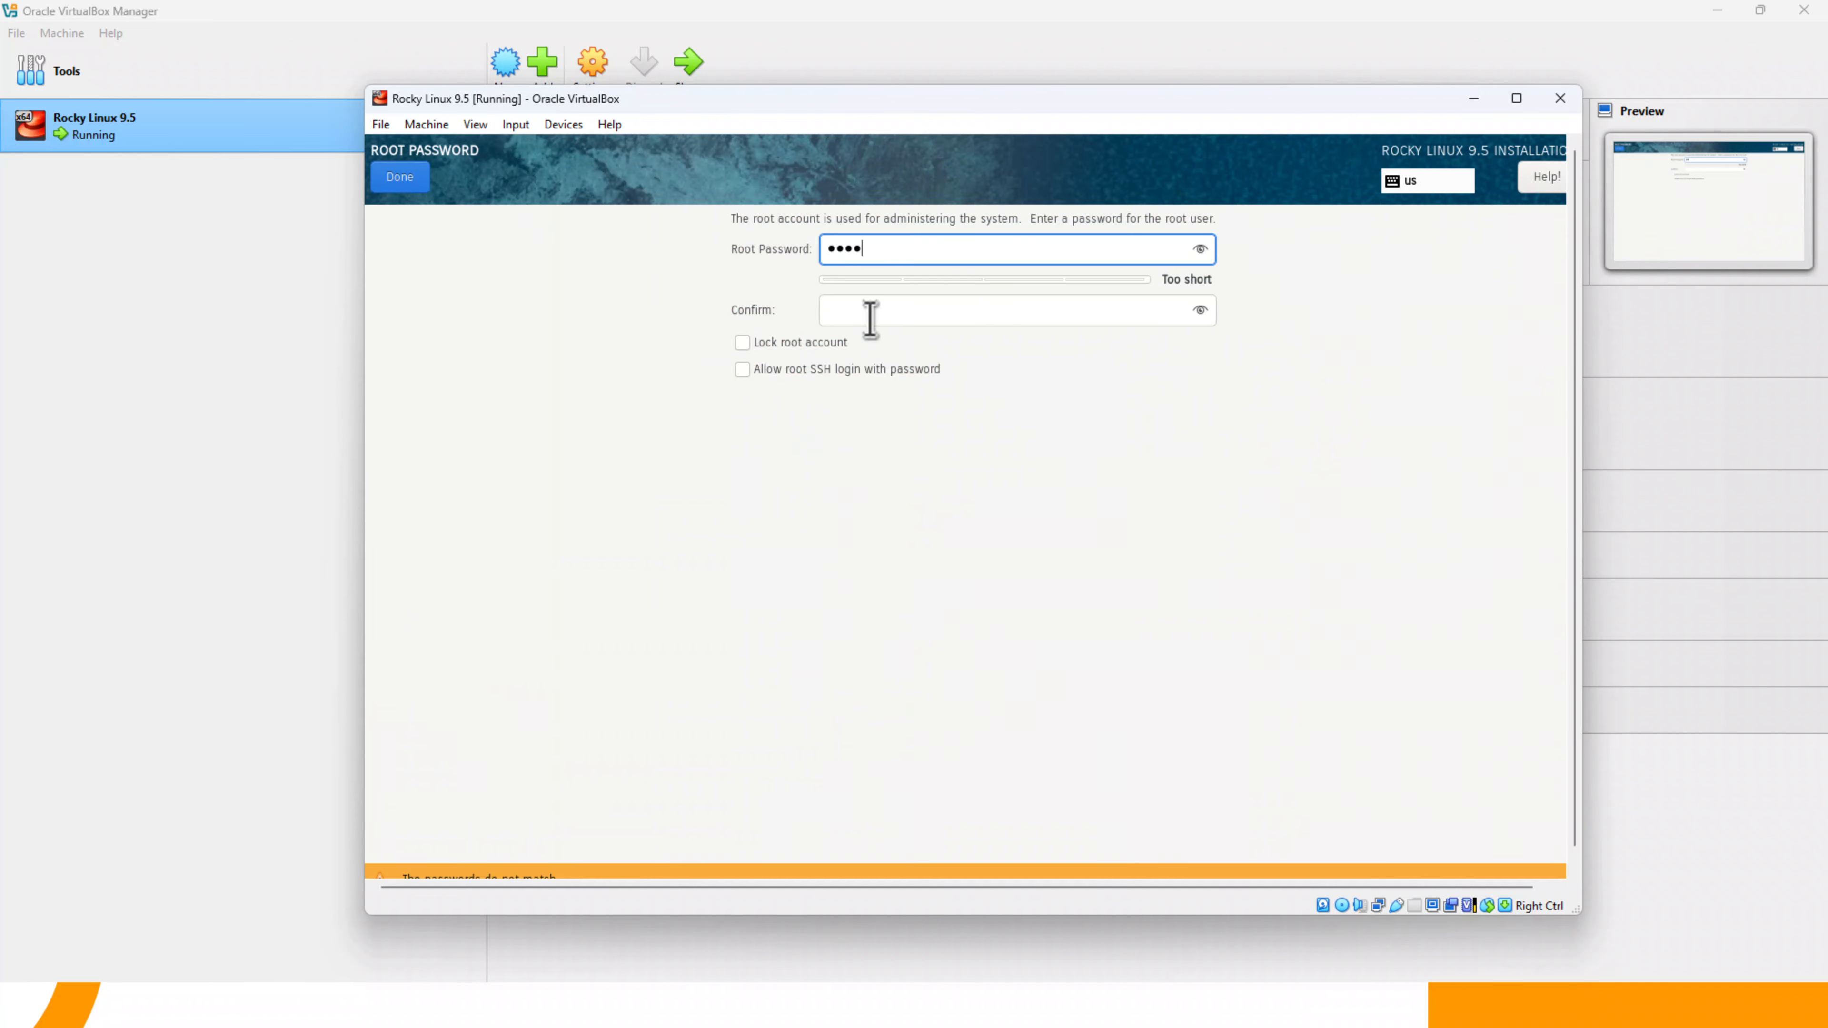
pyautogui.press('Tab')
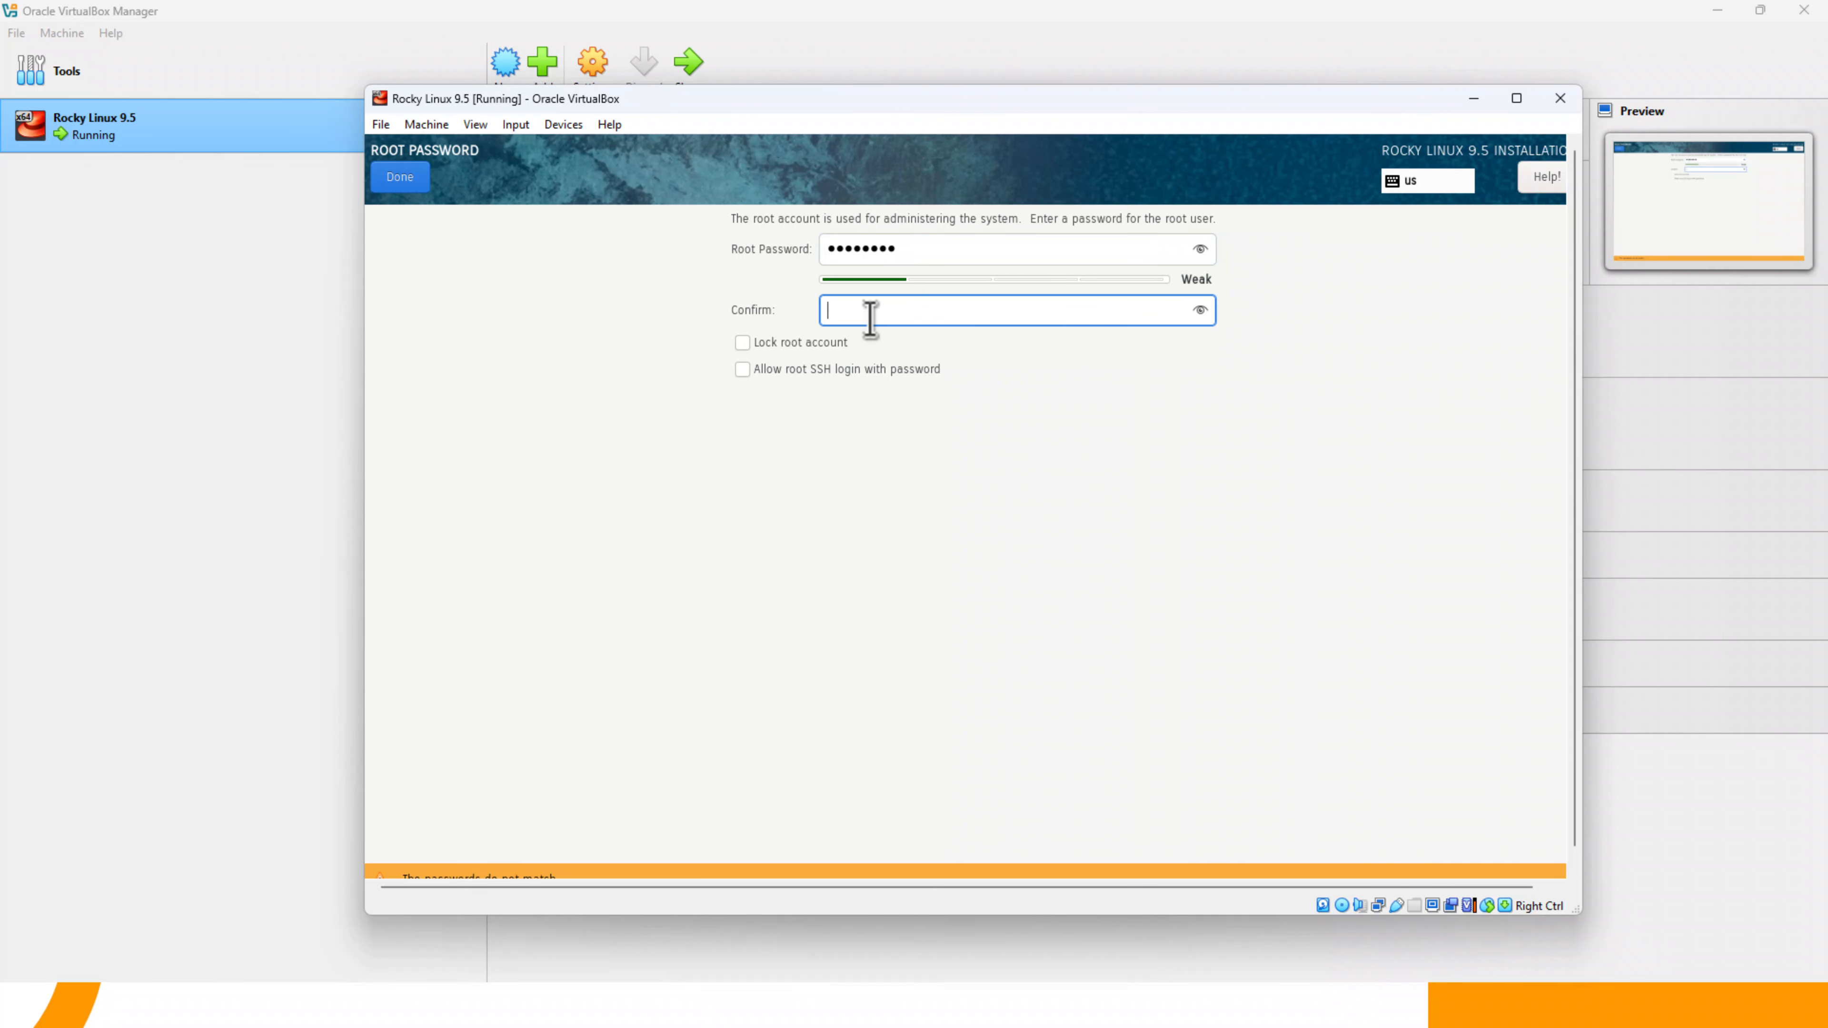
pyautogui.write('********')
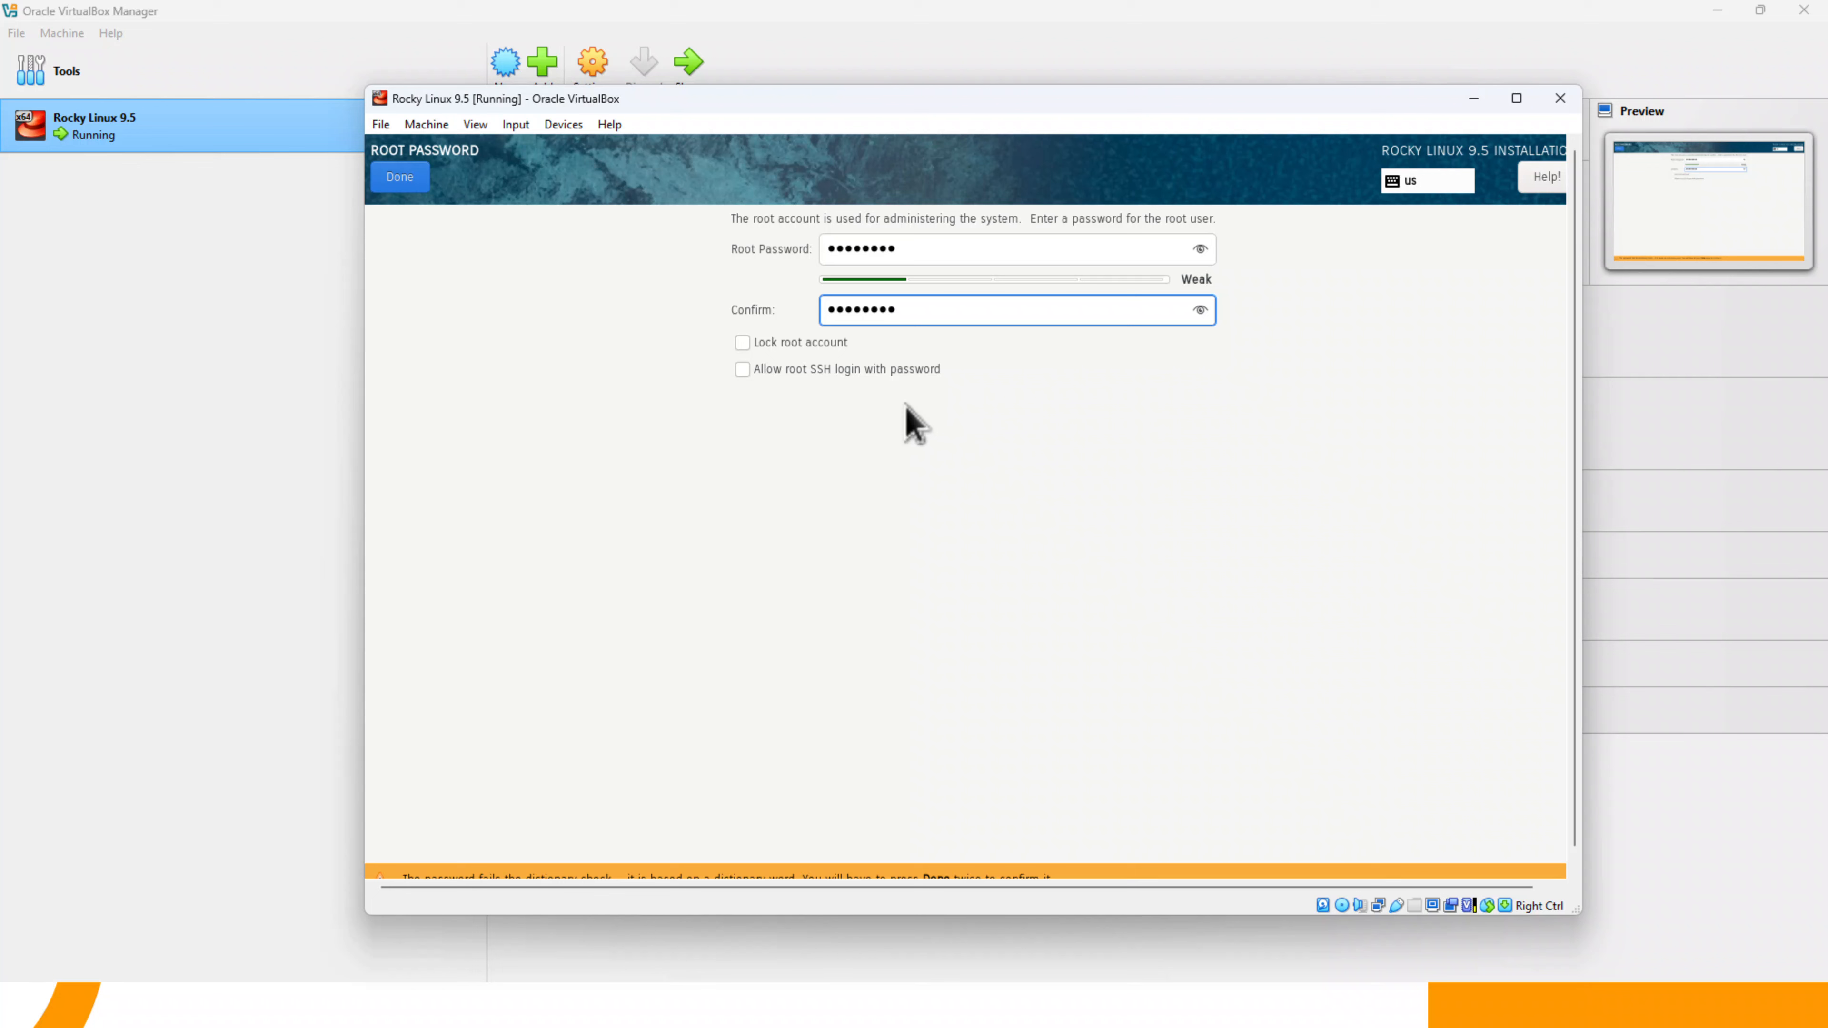
pyautogui.click(398, 180)
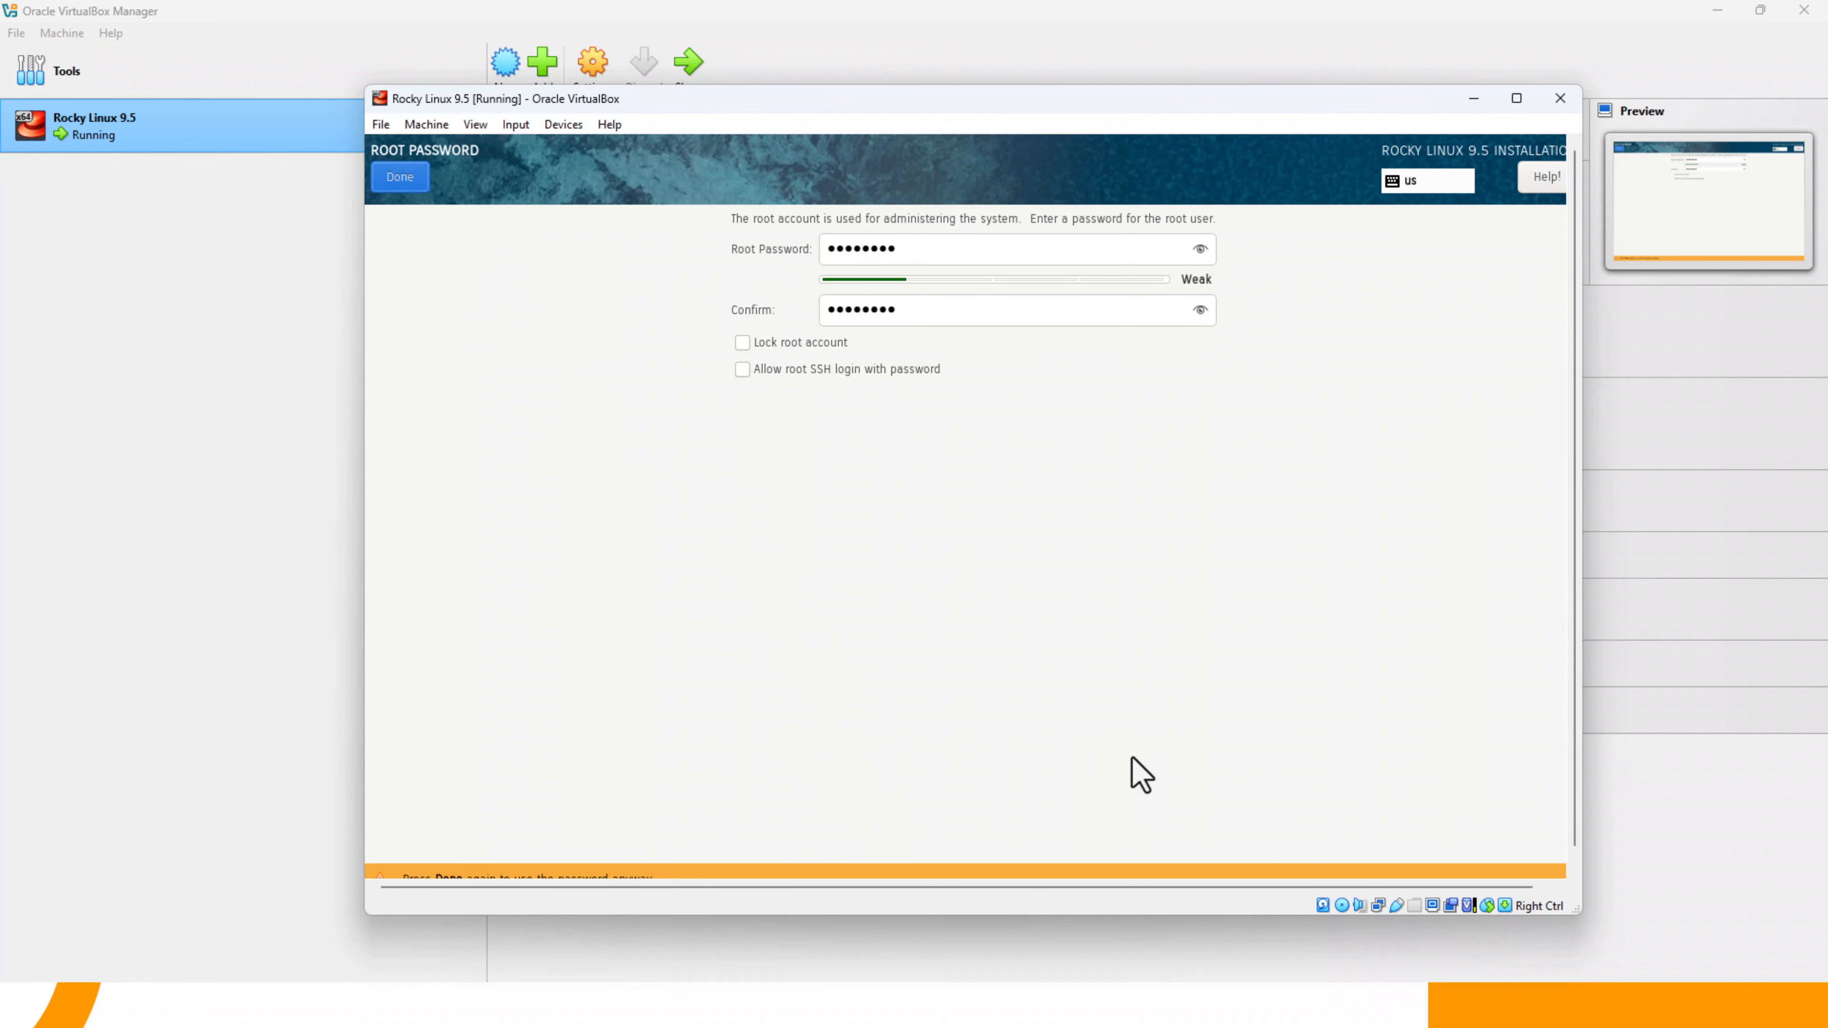
pyautogui.click(1575, 869)
pyautogui.click(1573, 854)
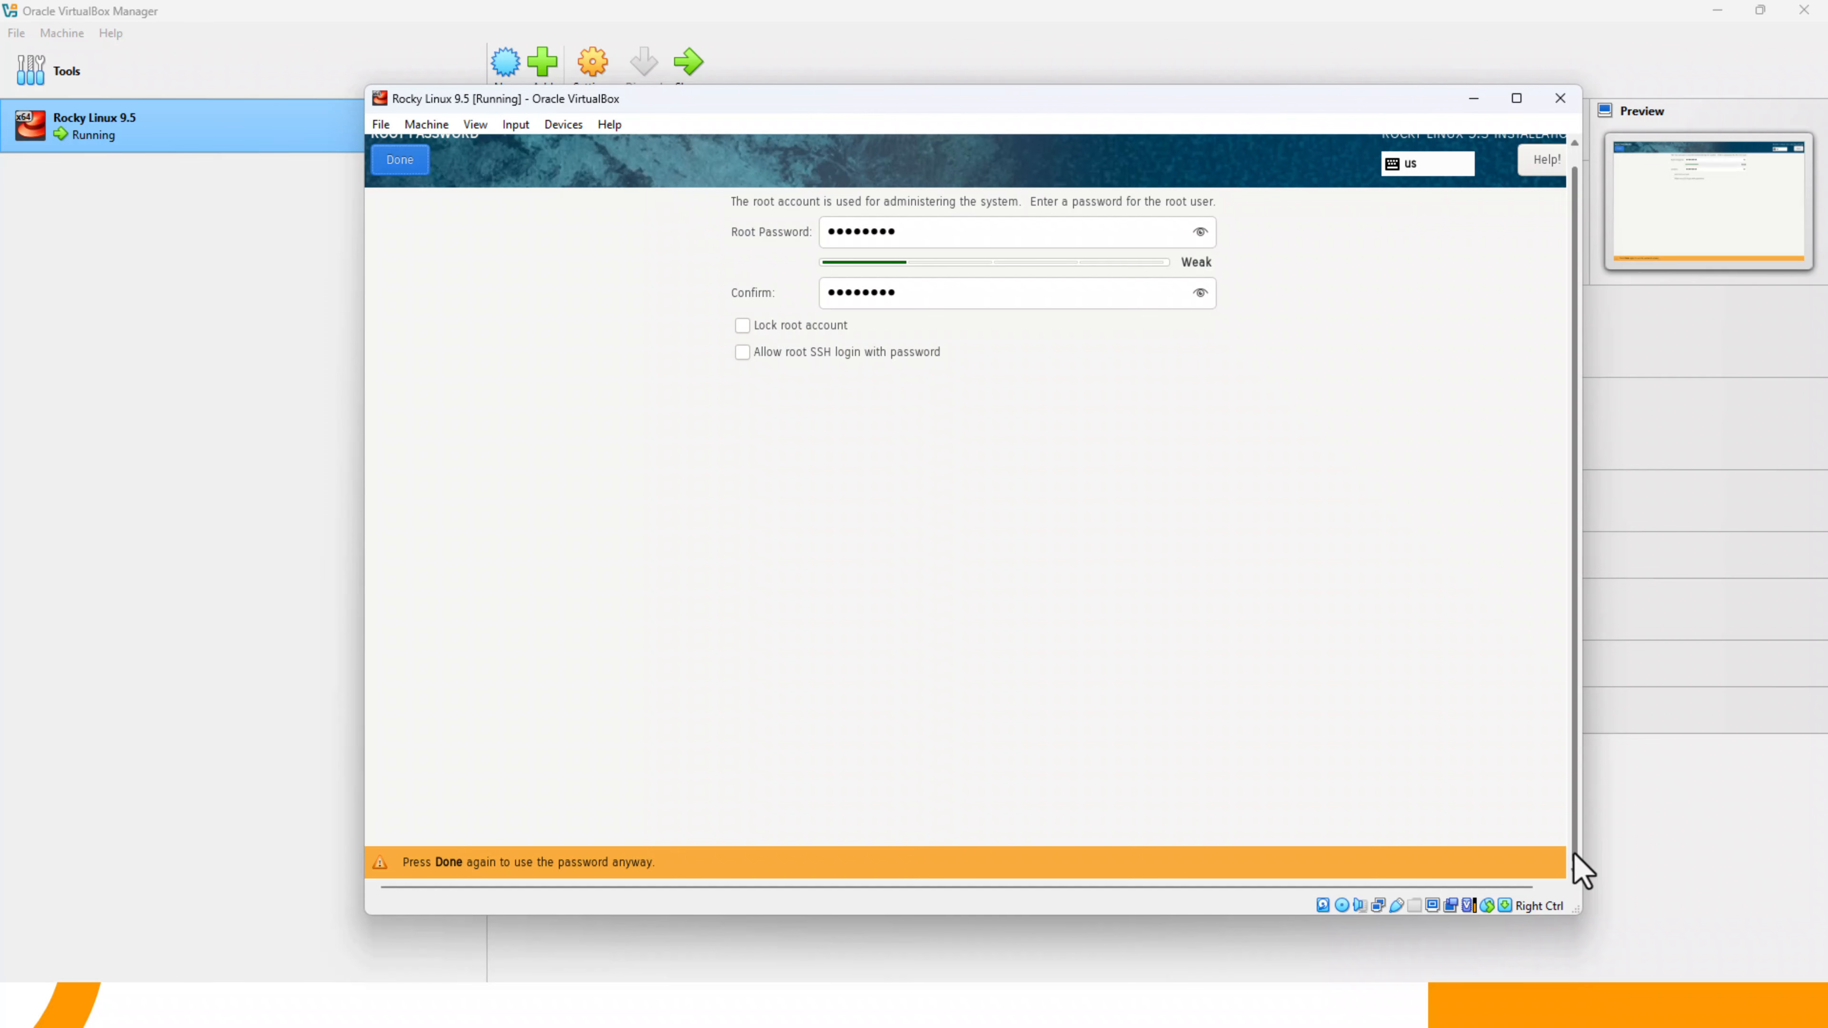
pyautogui.moveTo(1574, 855); pyautogui.dragTo(1572, 763)
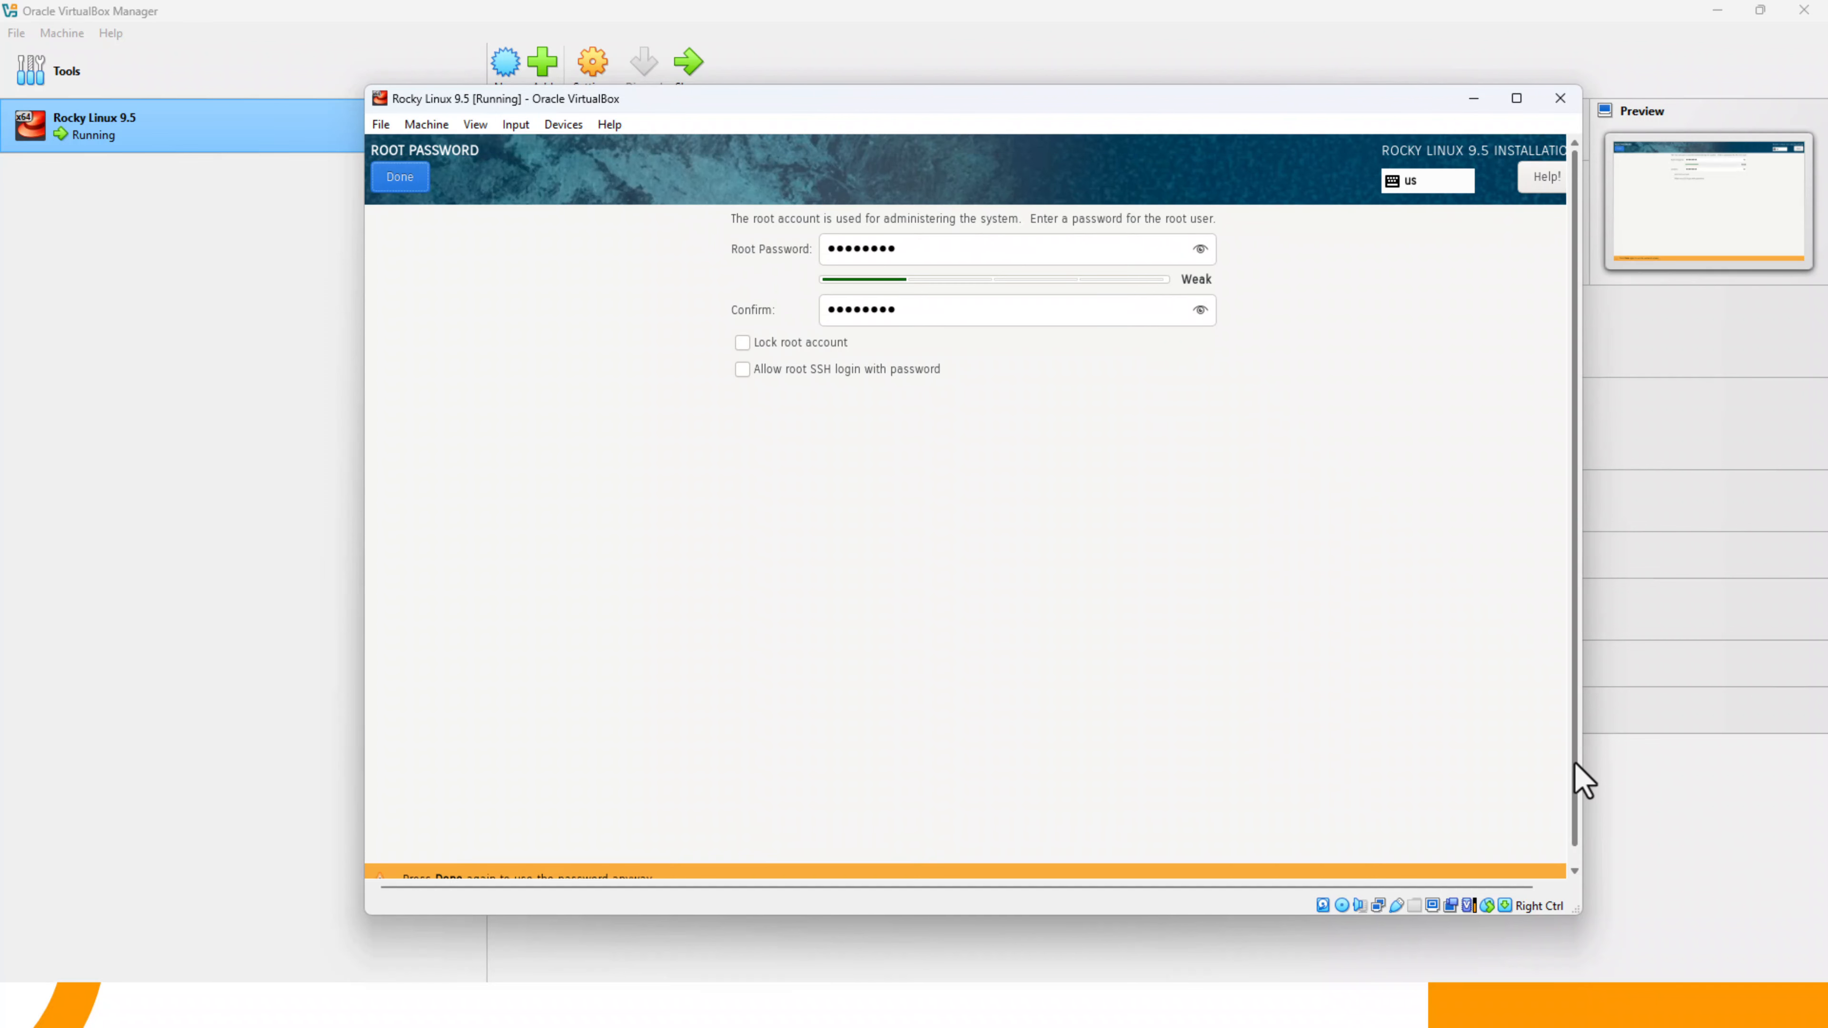
pyautogui.click(413, 179)
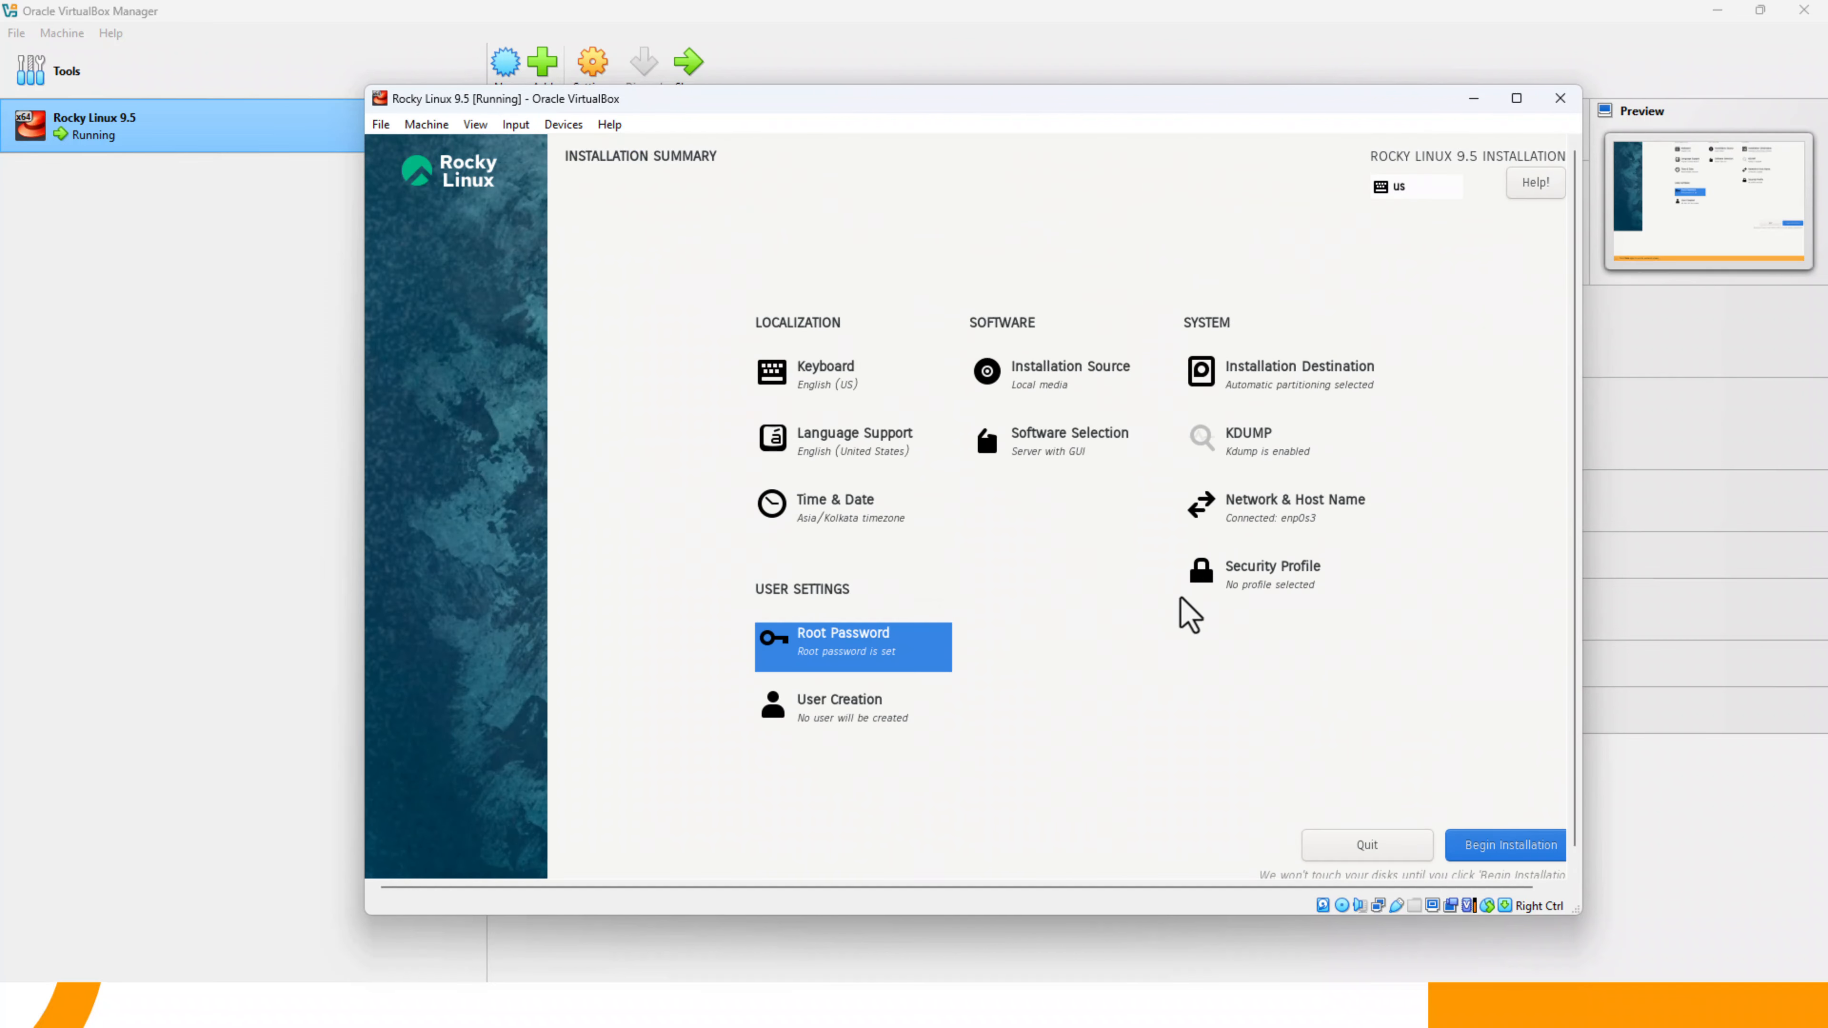
# - Start creating a user account with user1 as both the full name and the user name
pyautogui.click(849, 709)
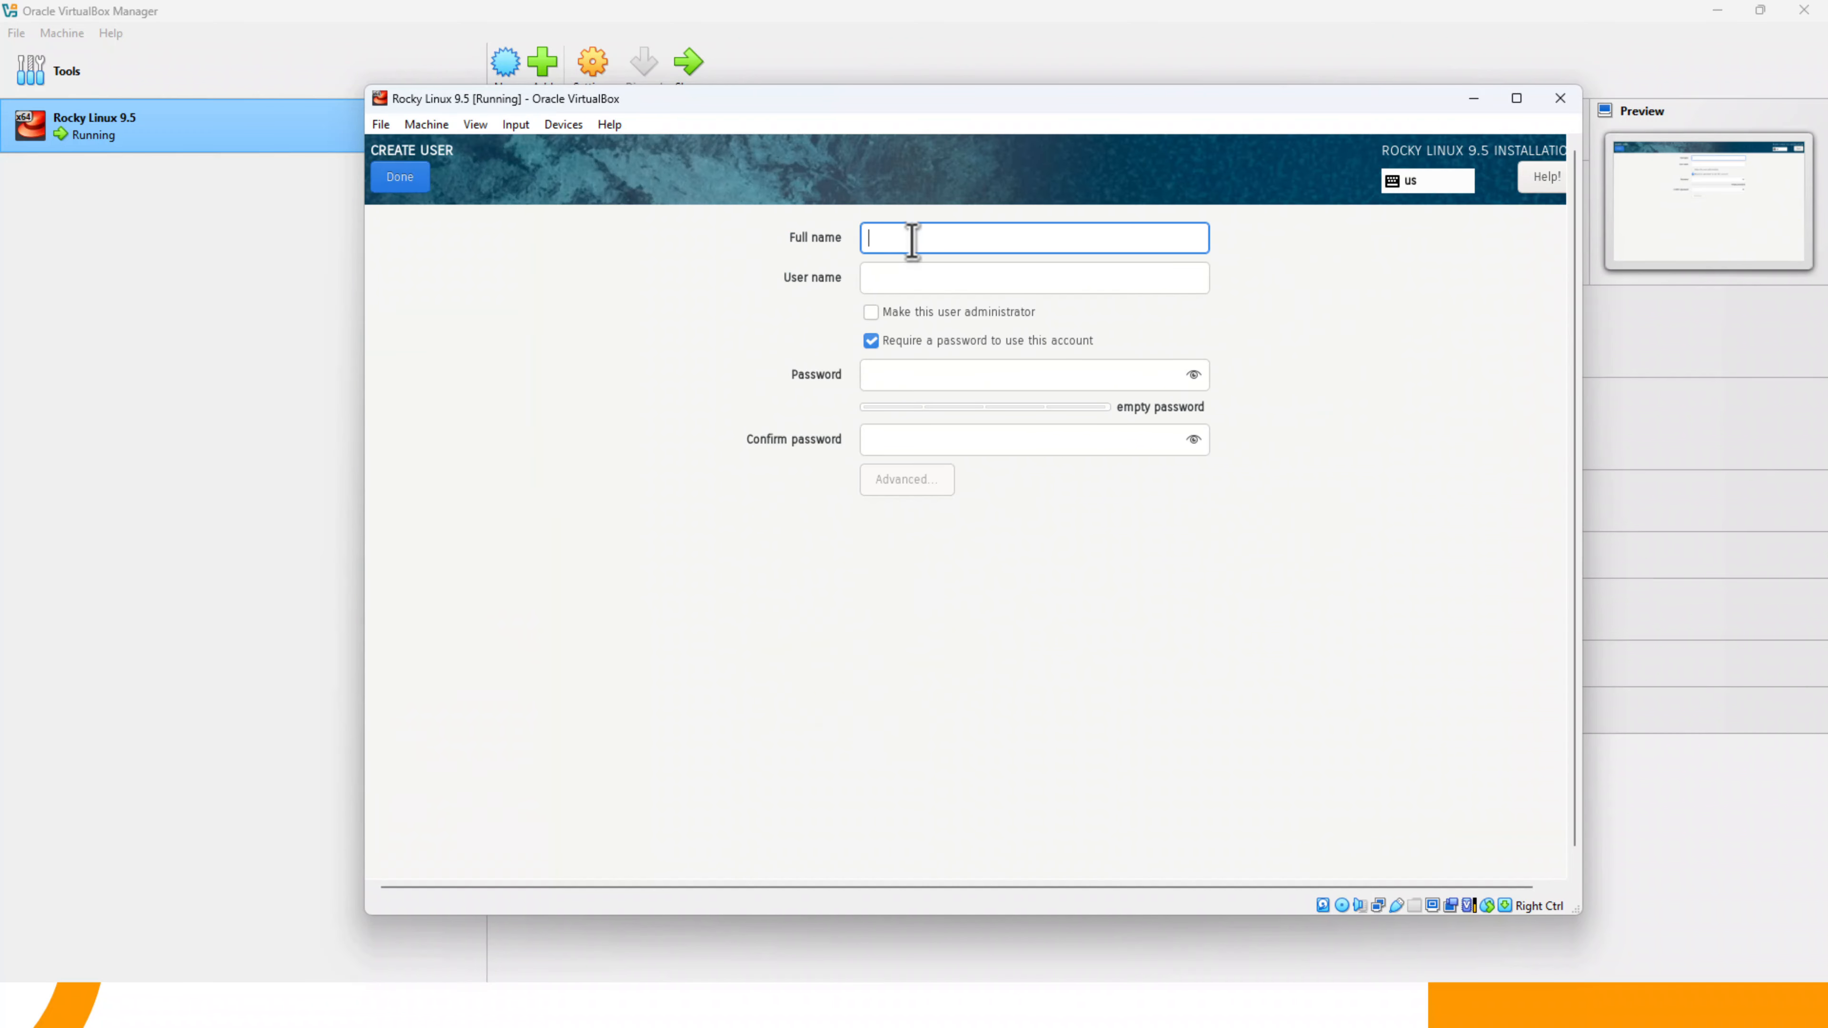
pyautogui.write('Rock')
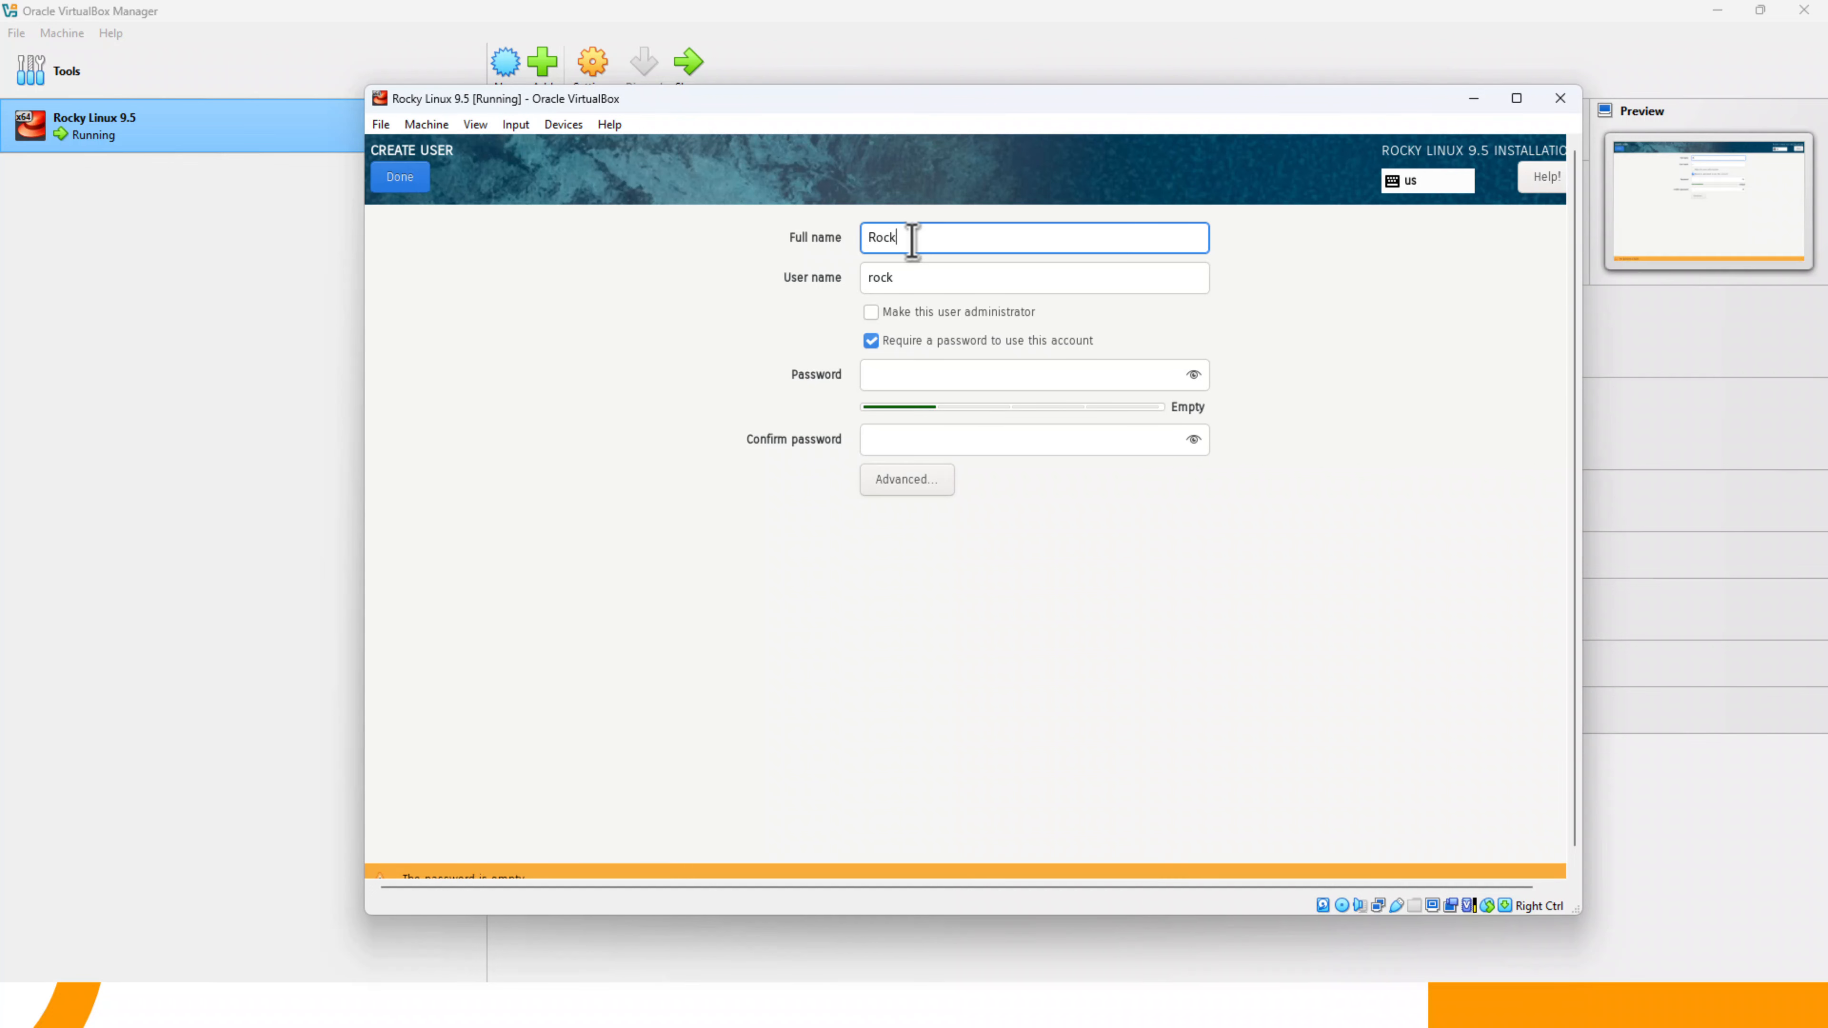
pyautogui.press('BackSpace')
pyautogui.press('BackSpace')
pyautogui.press('BackSpace')
pyautogui.press('BackSpace')
pyautogui.press('BackSpace')
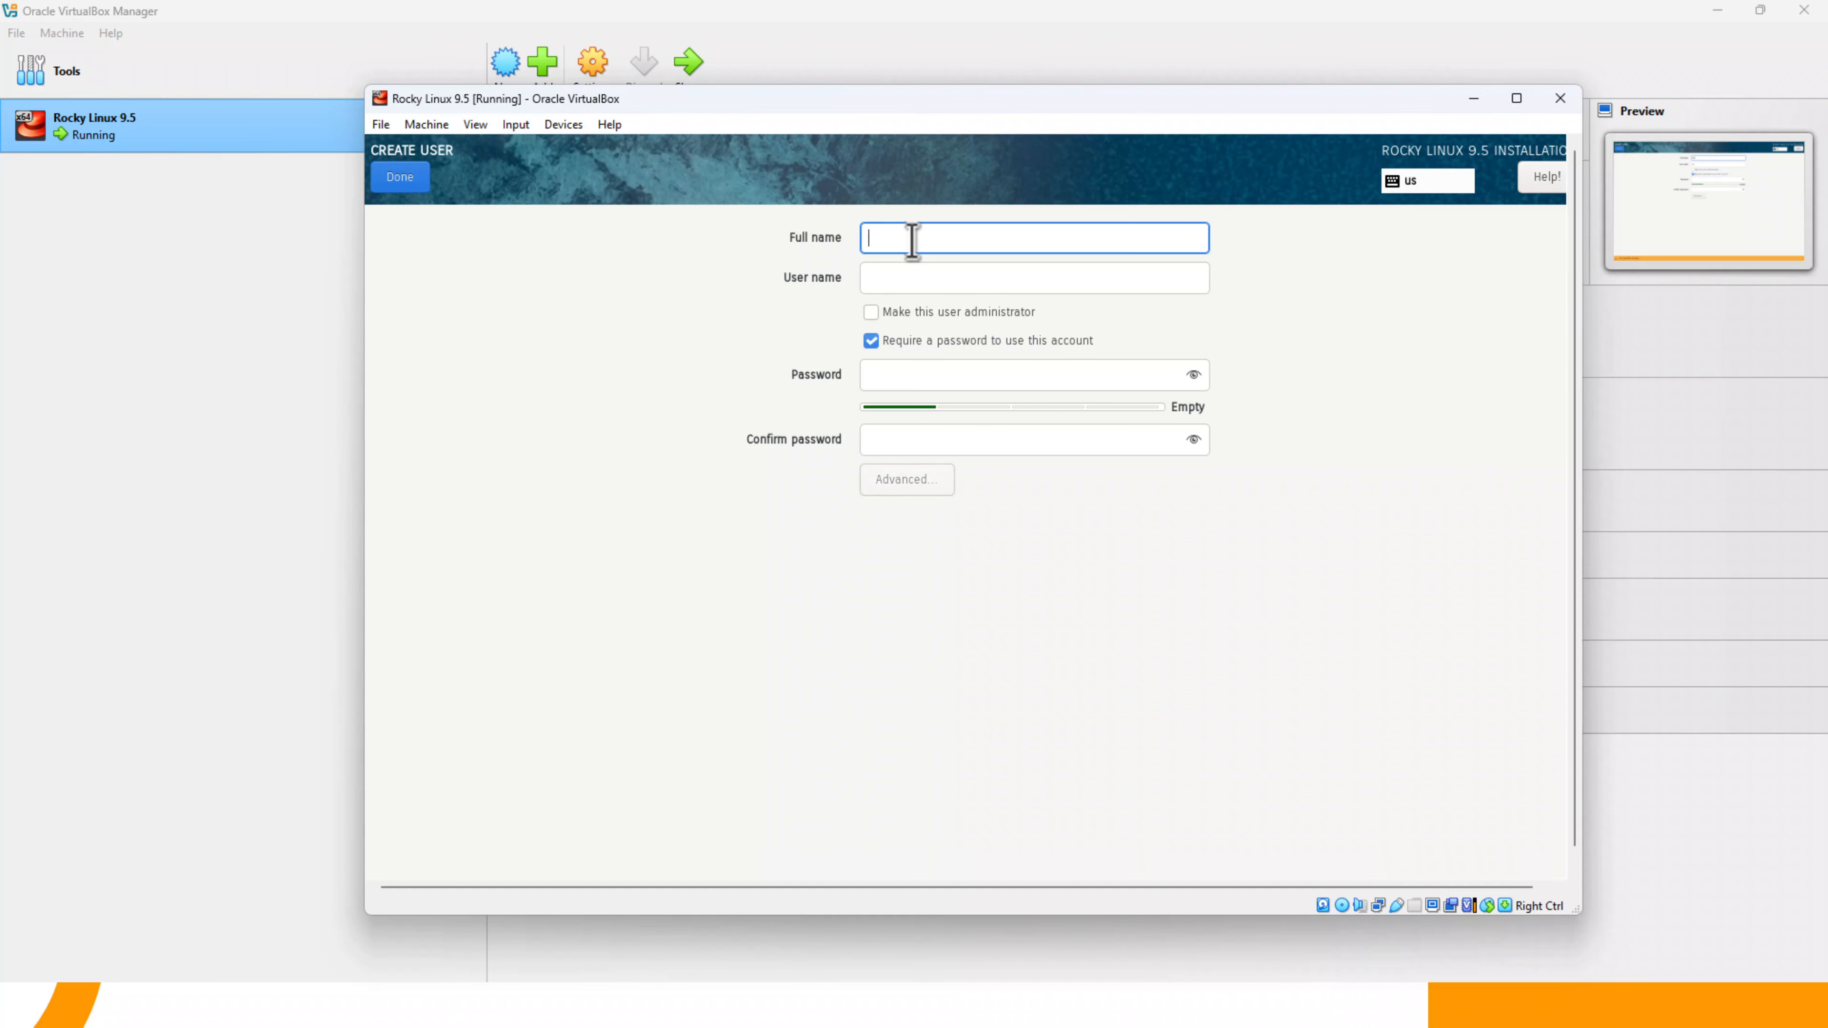
pyautogui.write('user1')
pyautogui.press('Tab')
pyautogui.press('Tab')
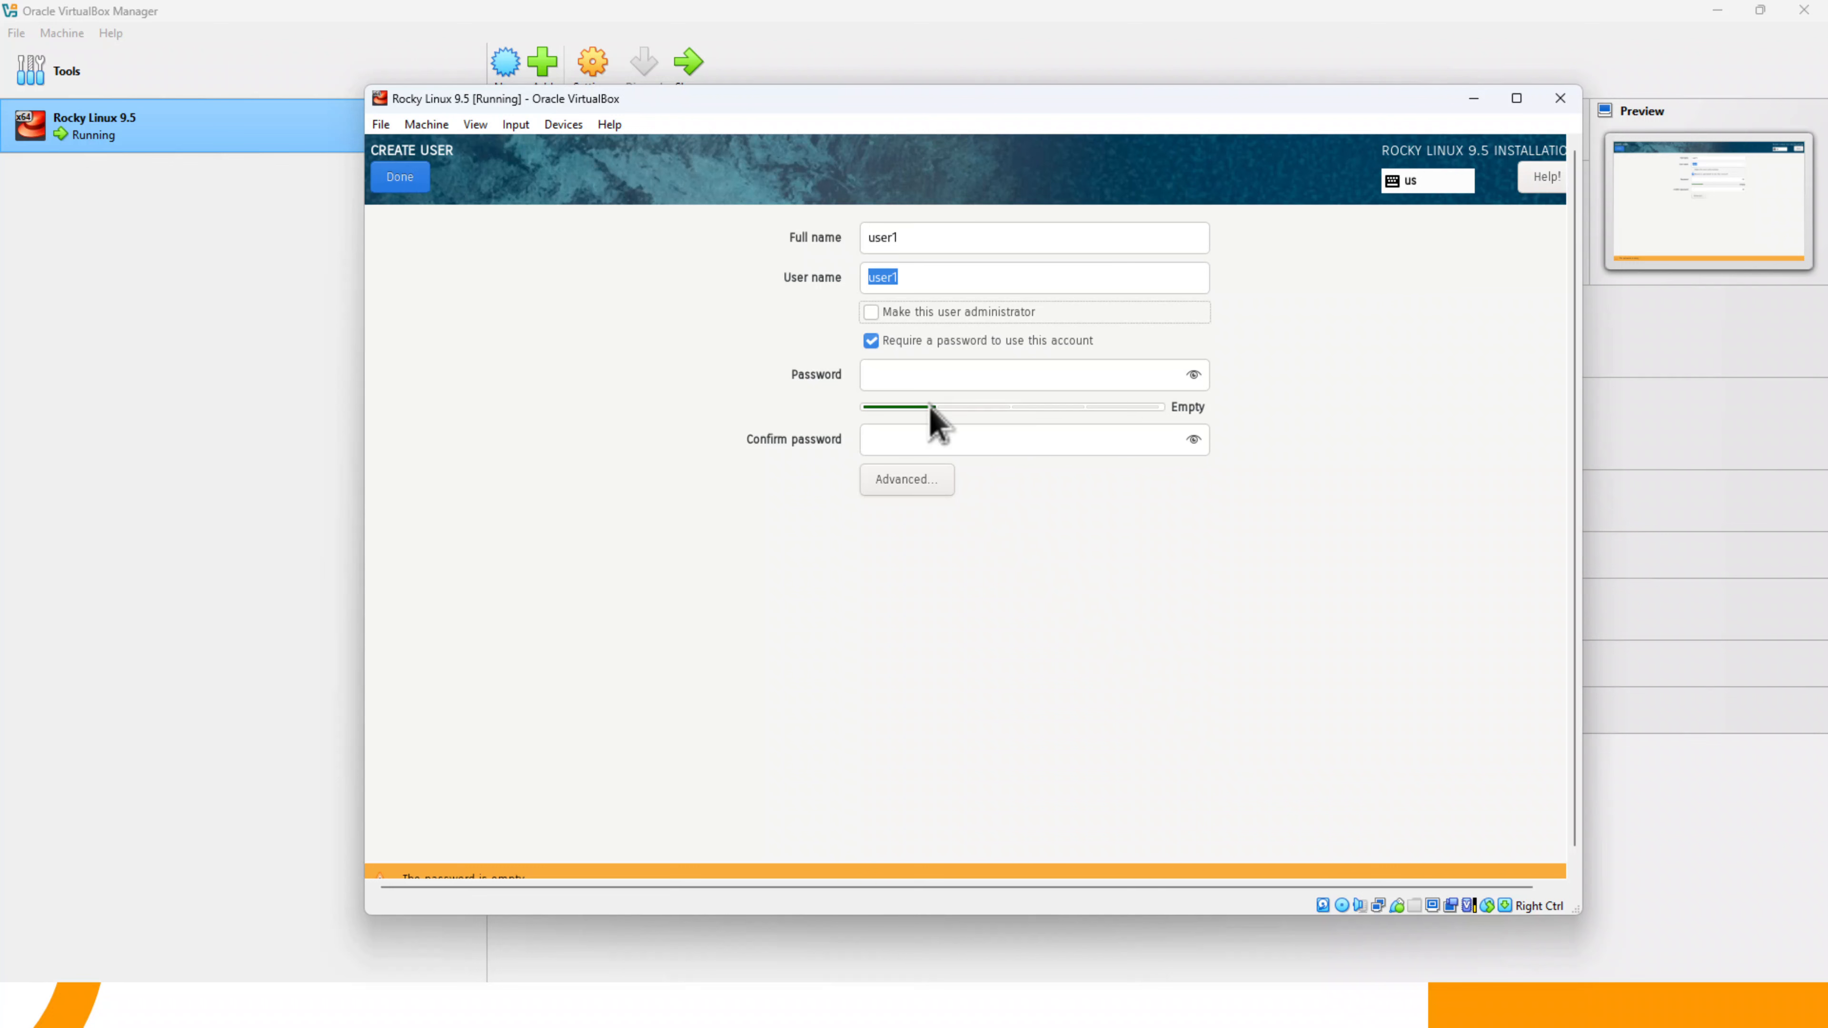
# - Enter the account password for user1 and make the password and confirmation fields match
pyautogui.click(901, 371)
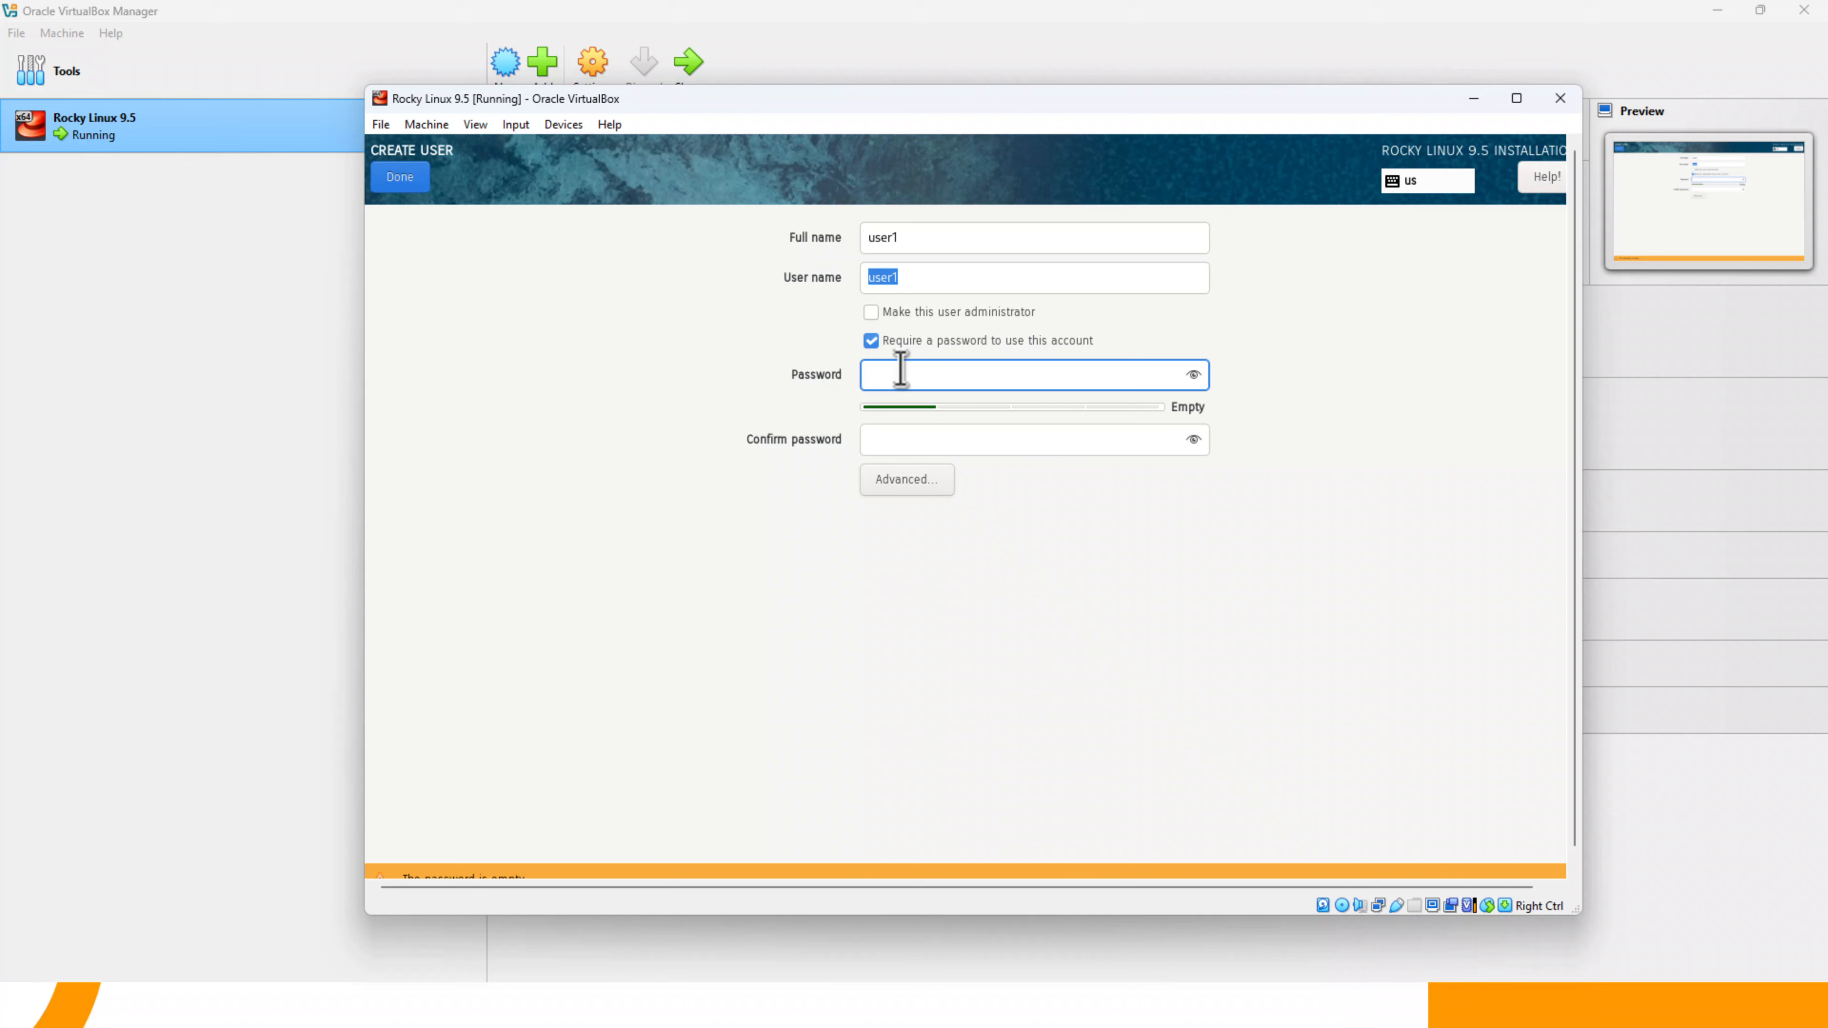
pyautogui.write('•••••••••')
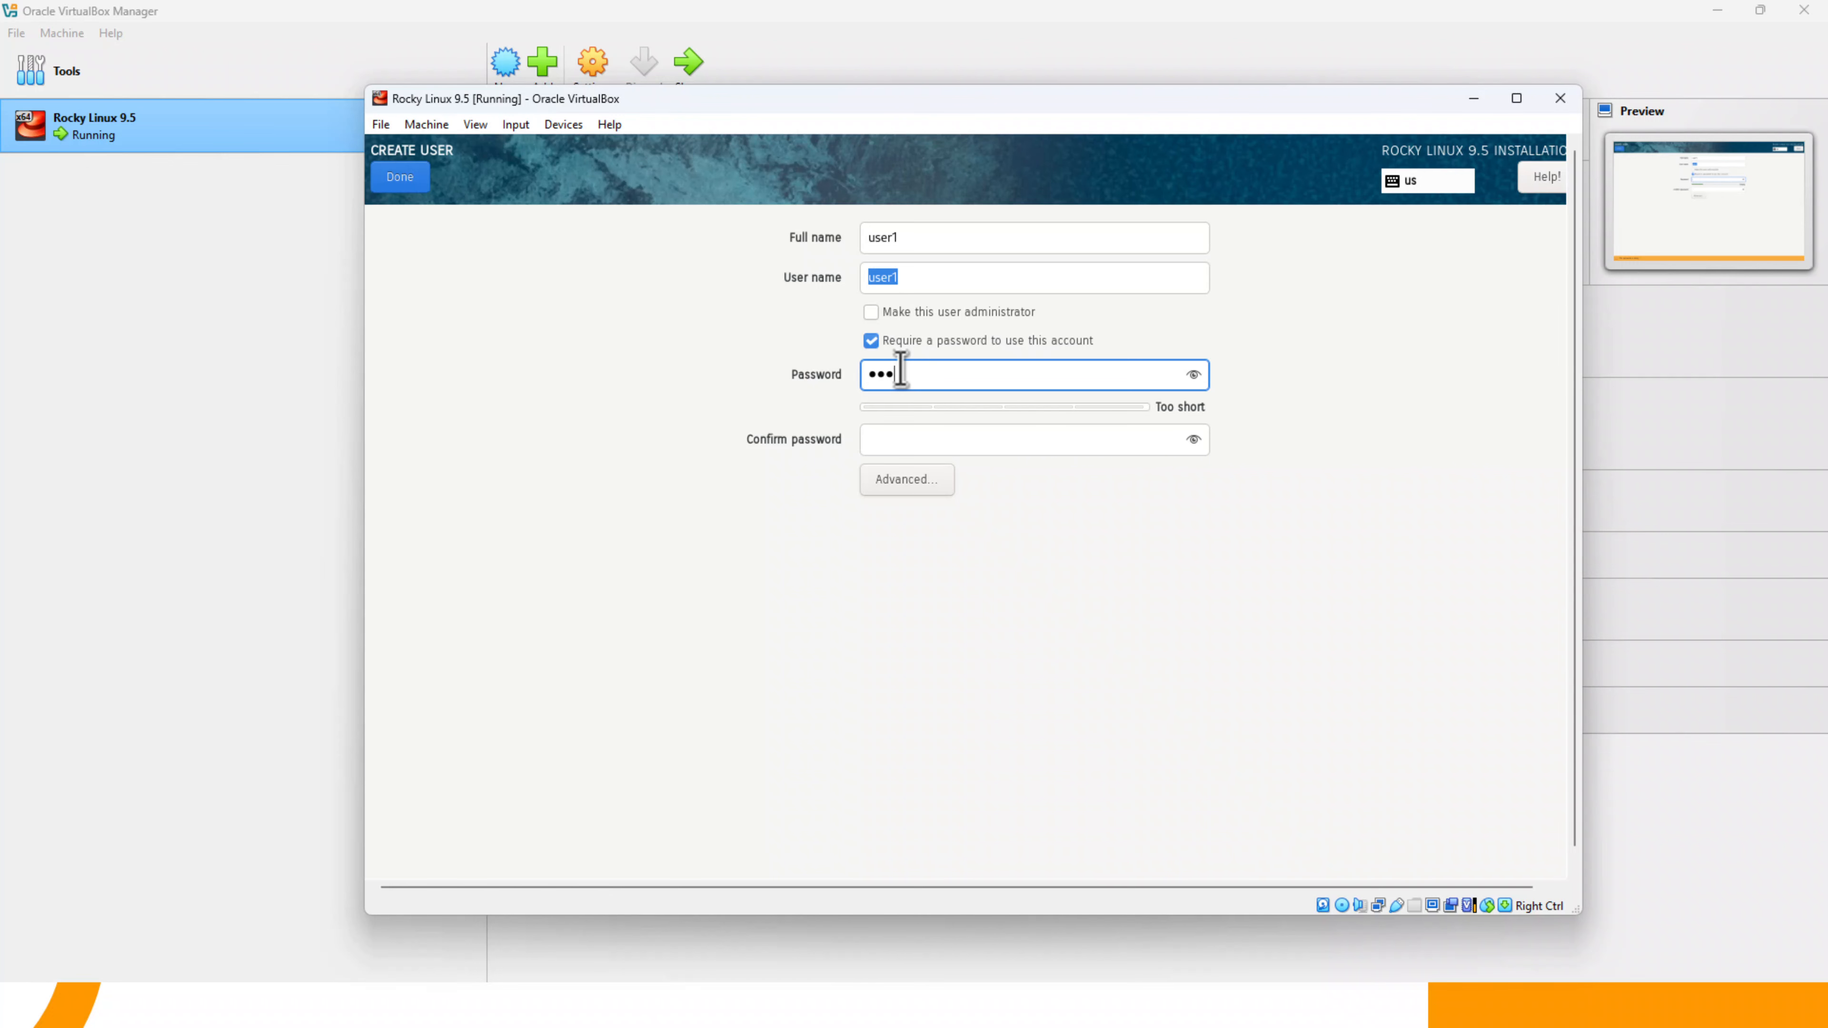
pyautogui.press('Tab')
pyautogui.write('••••••••')
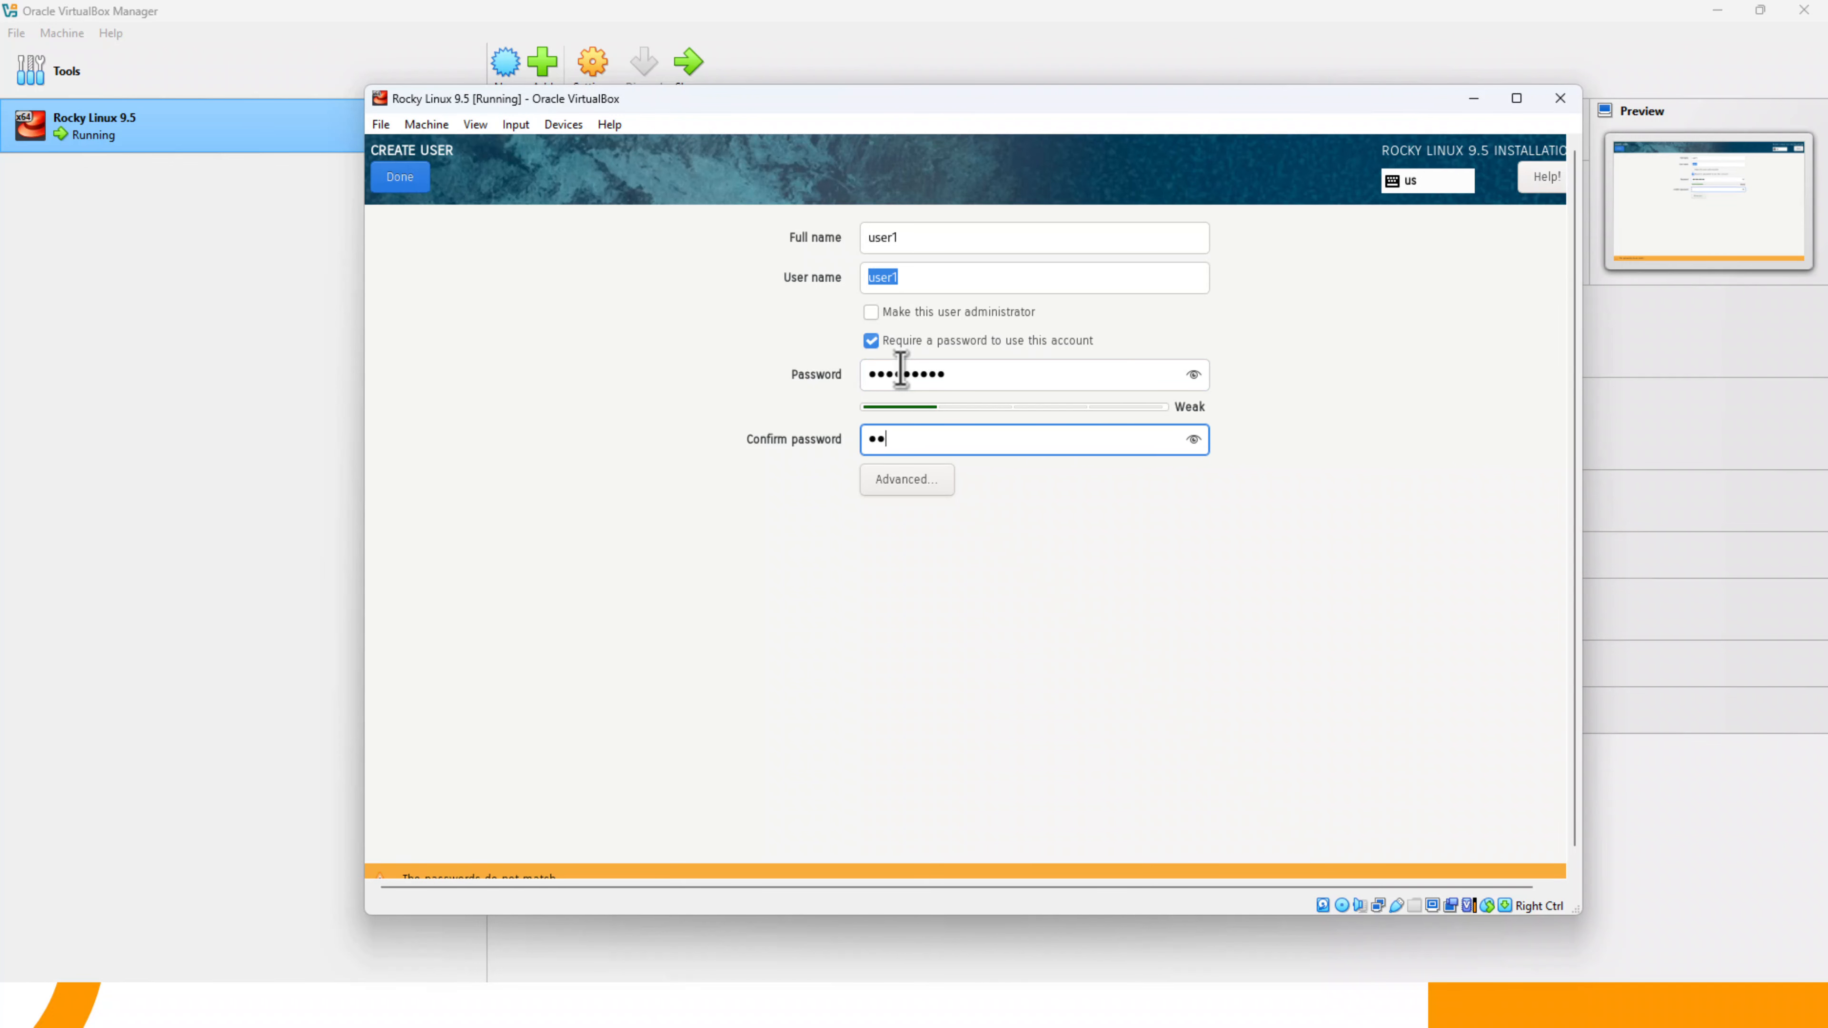
pyautogui.click(901, 372)
pyautogui.doubleClick(901, 372)
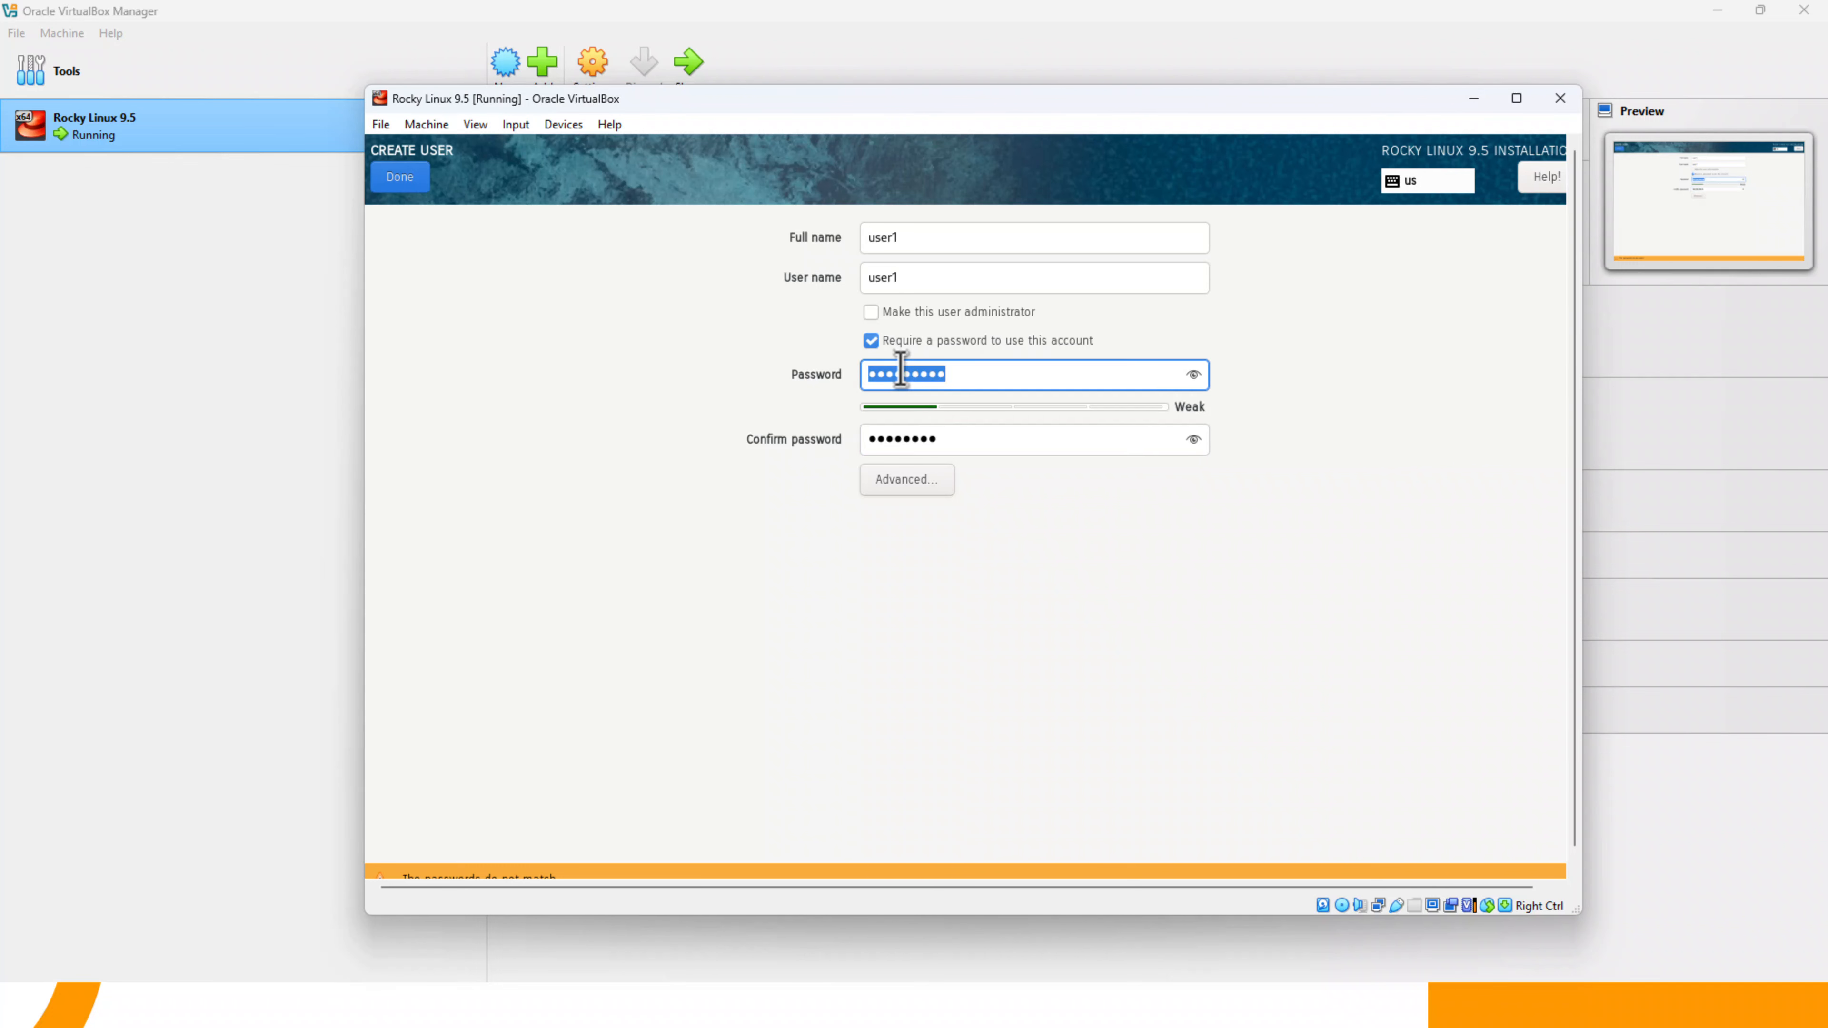
pyautogui.write('••••••••')
pyautogui.press('Tab')
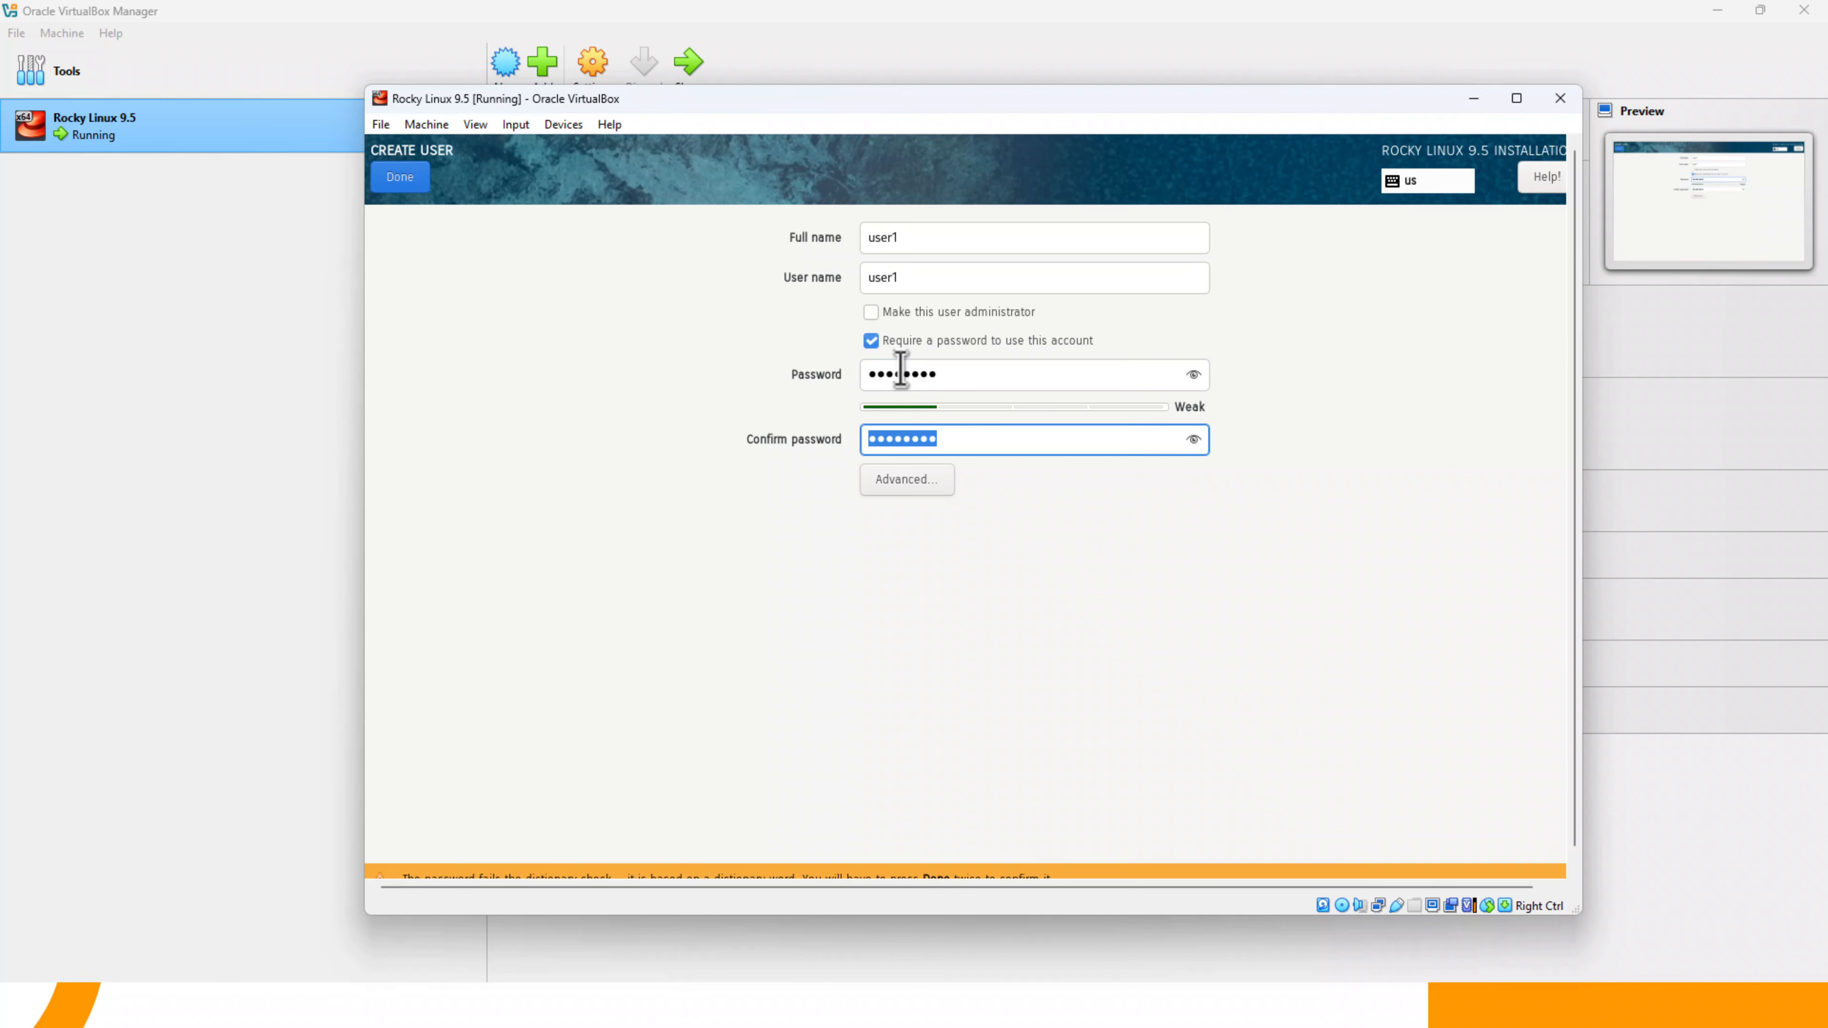
# - Save the user1 account with its weak password and begin the Rocky Linux installation
pyautogui.click(403, 180)
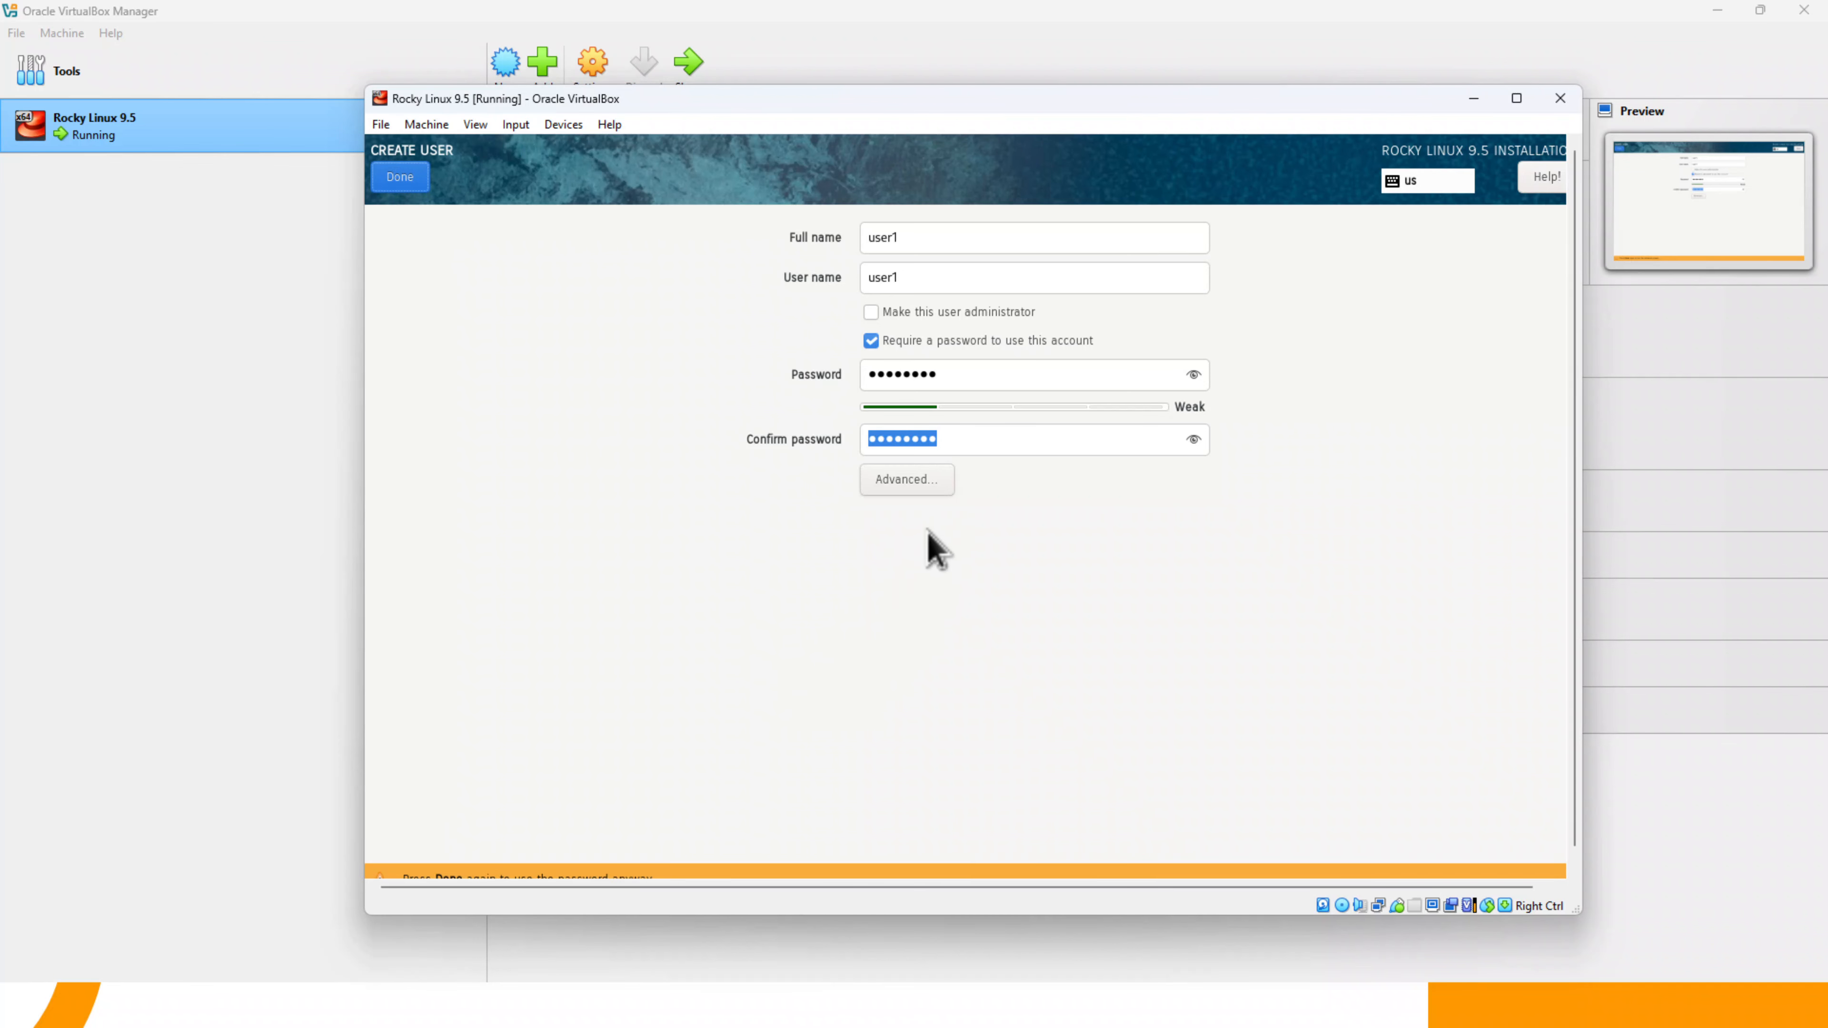
pyautogui.click(400, 170)
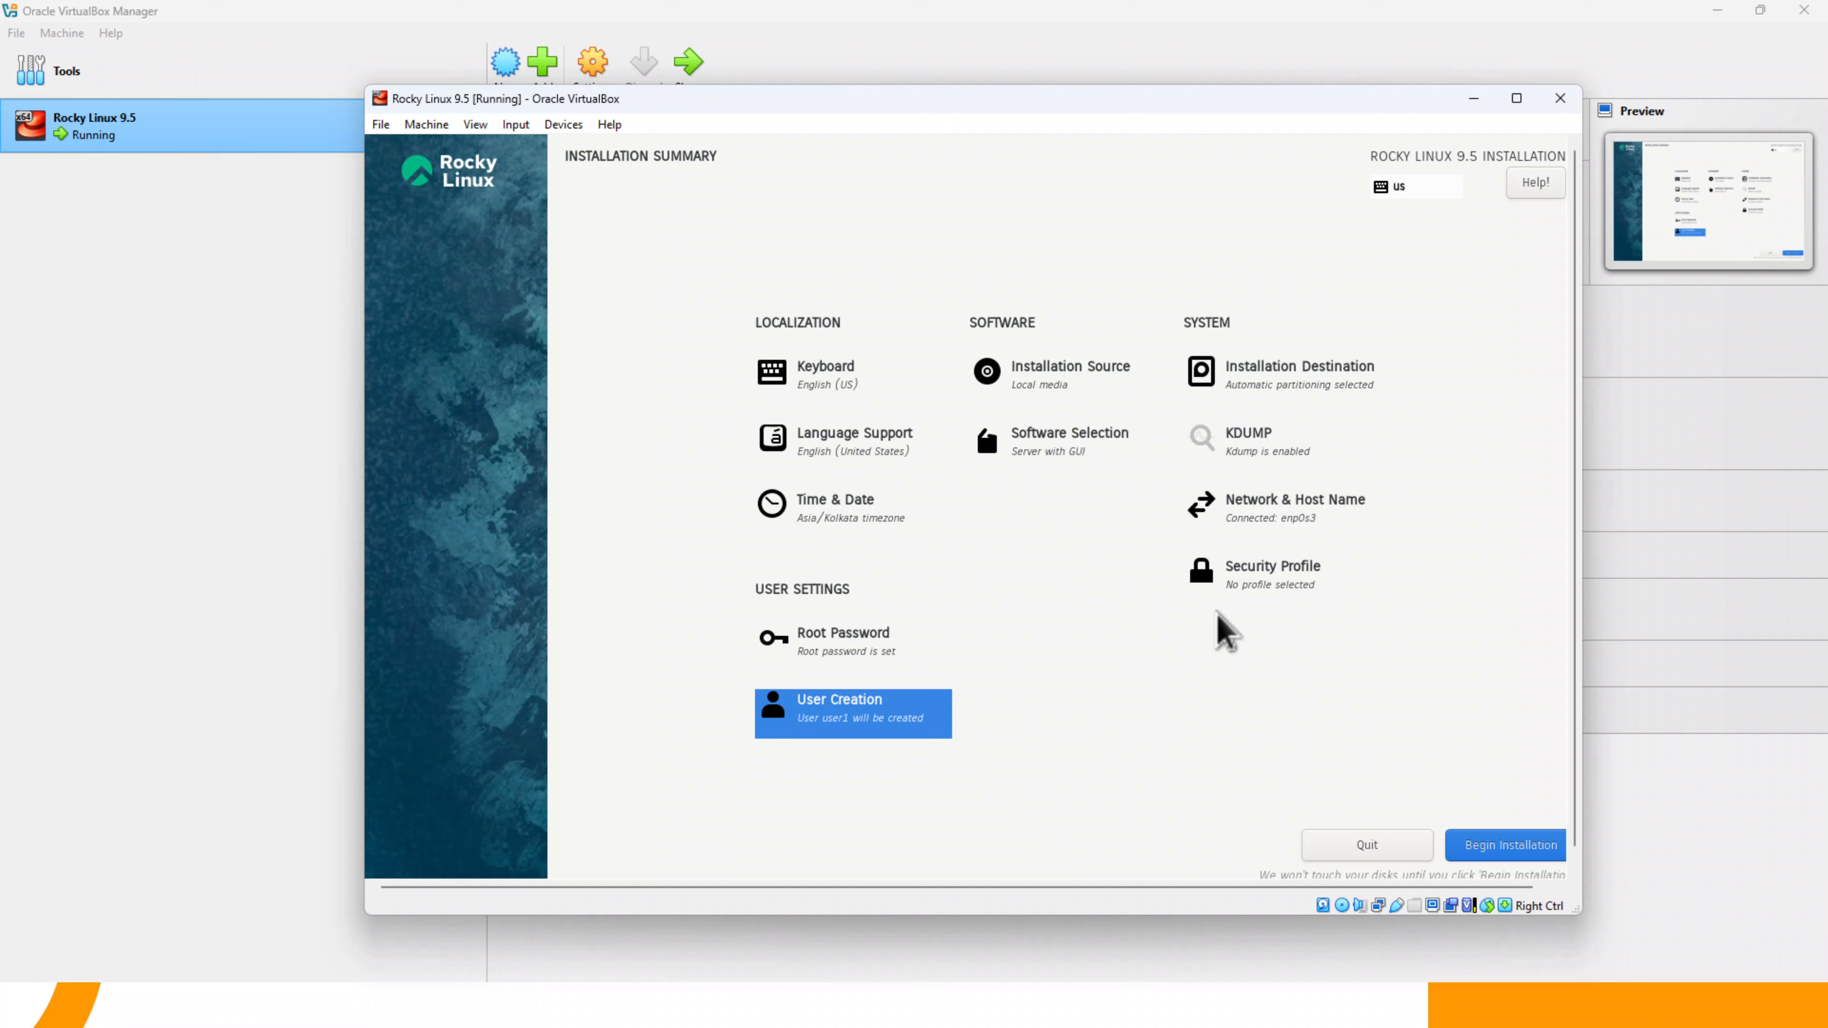
pyautogui.click(1508, 853)
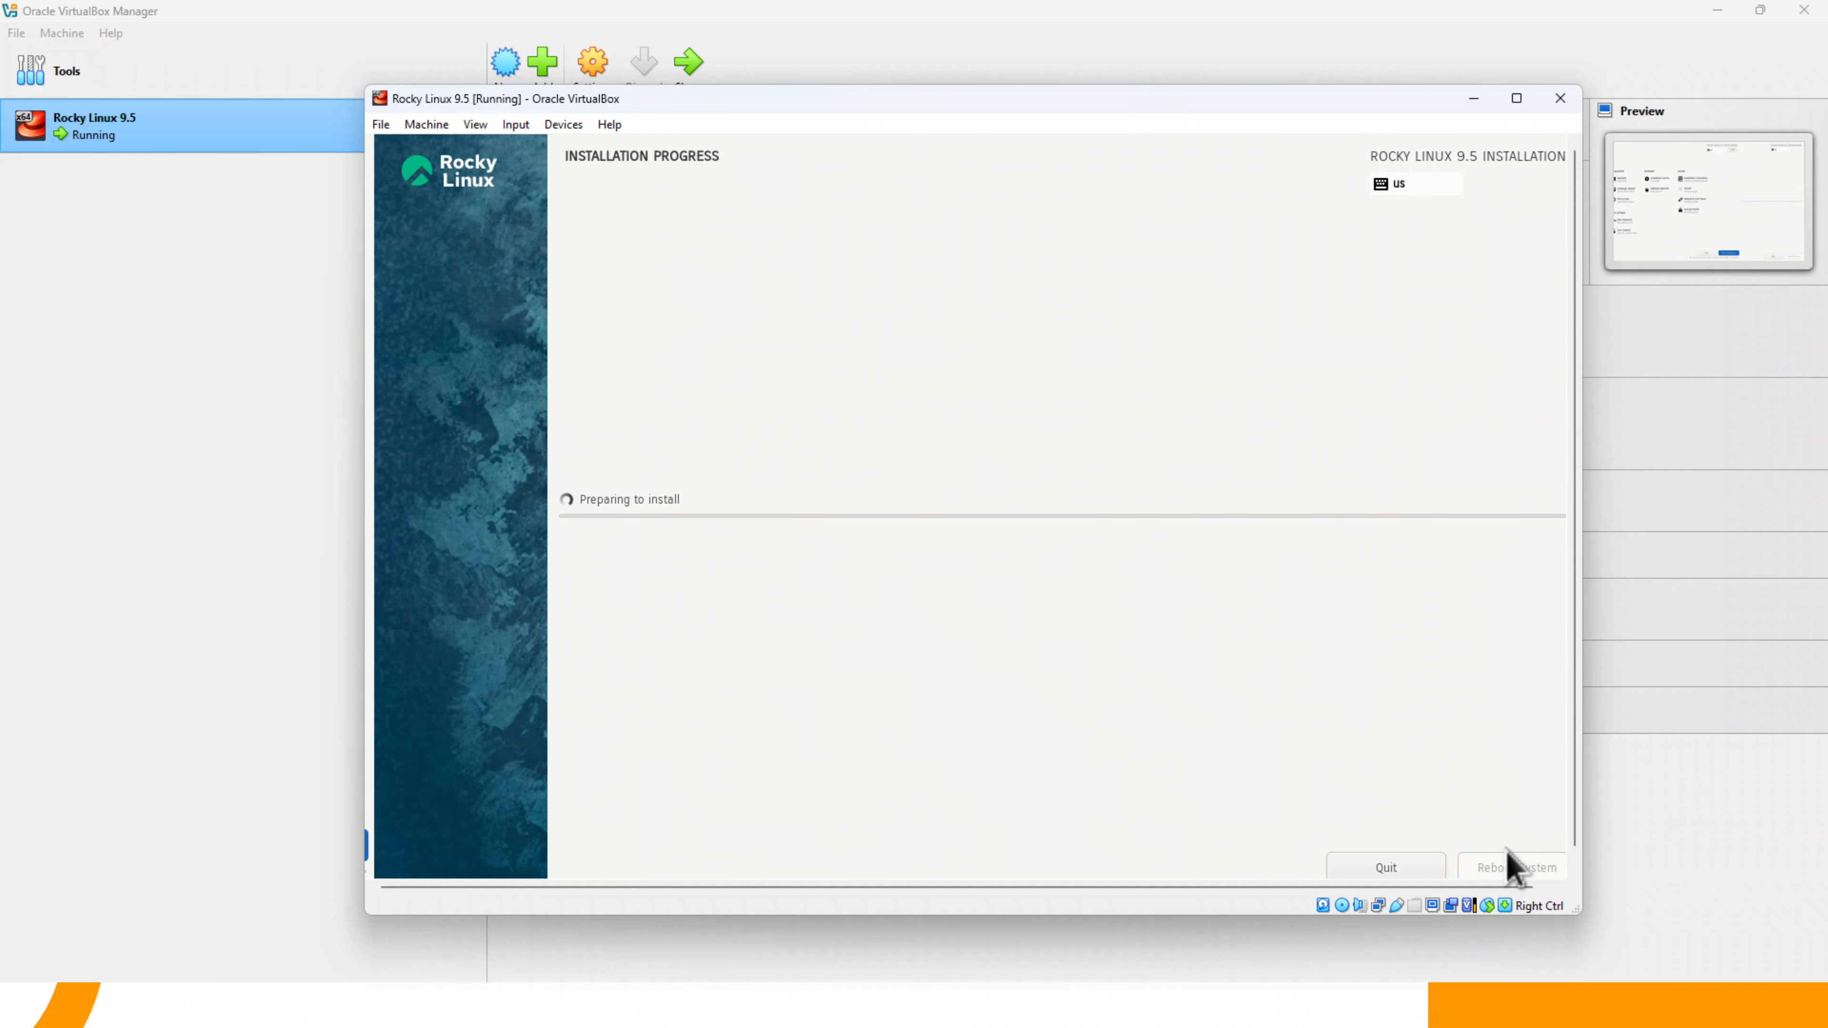
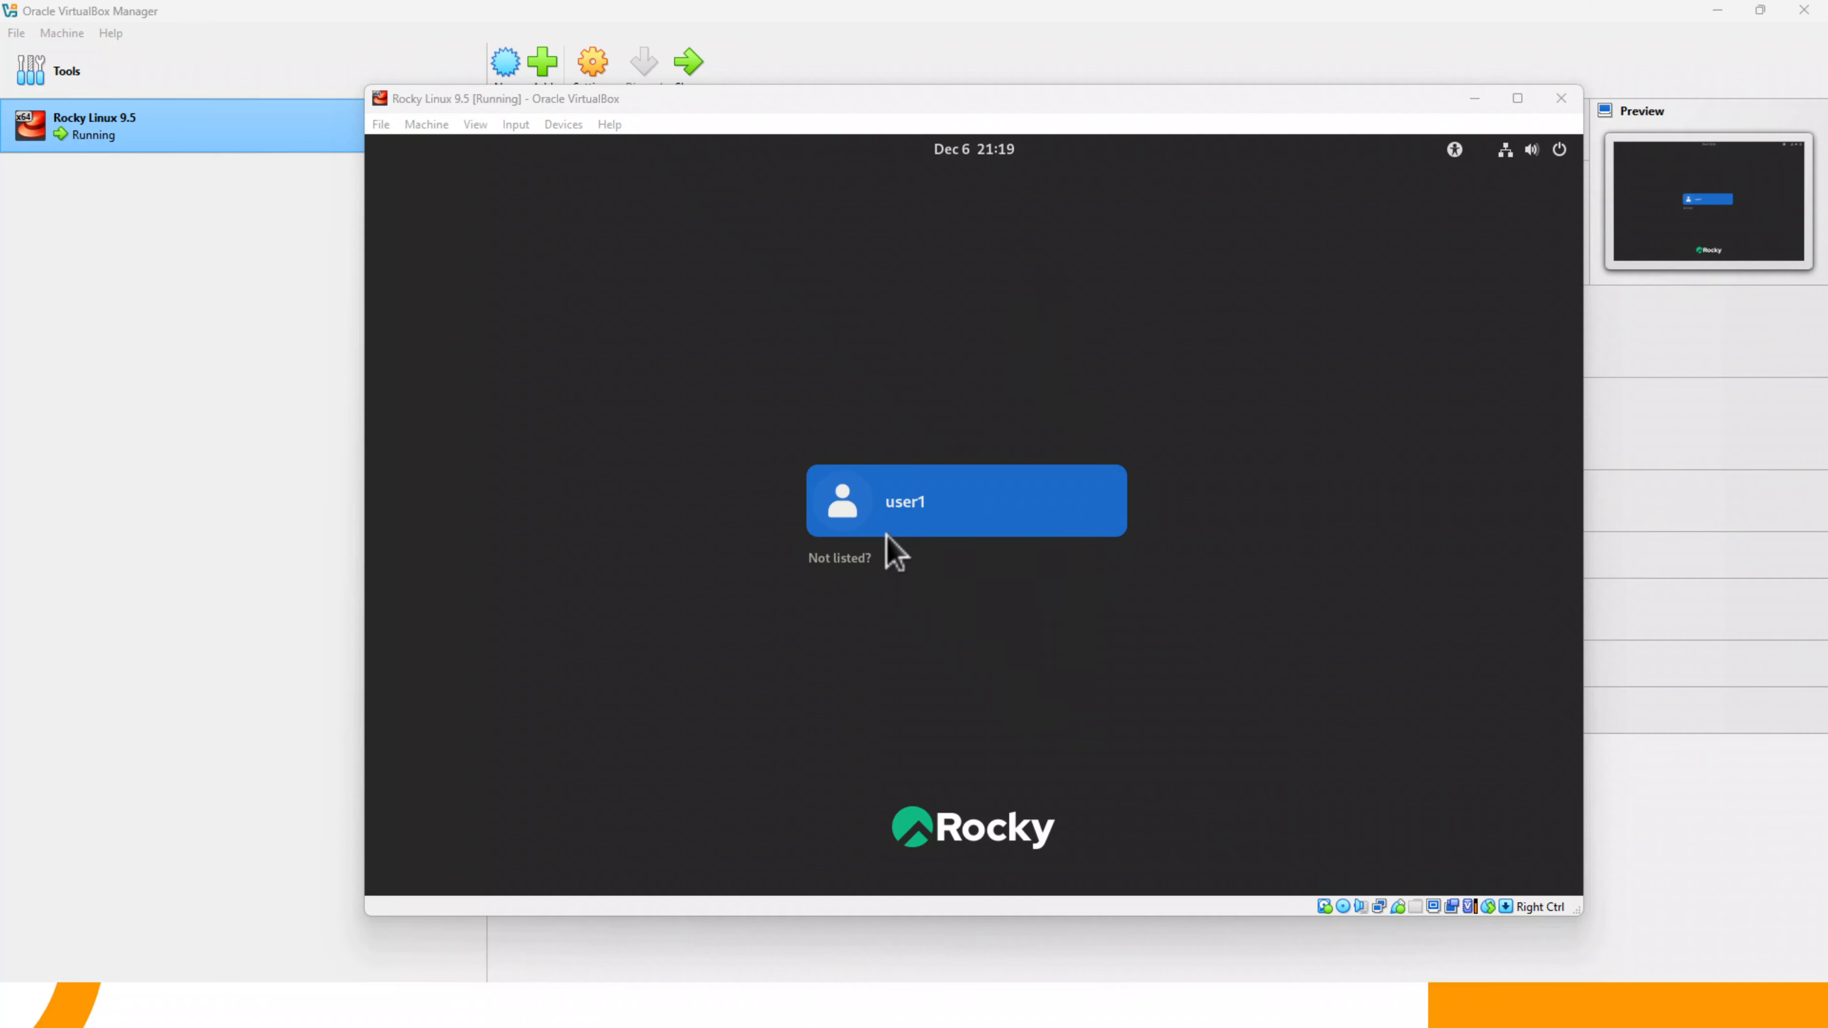
# - Log in to the Rocky Linux desktop as user1 with the account password and decline the welcome tour
pyautogui.click(922, 527)
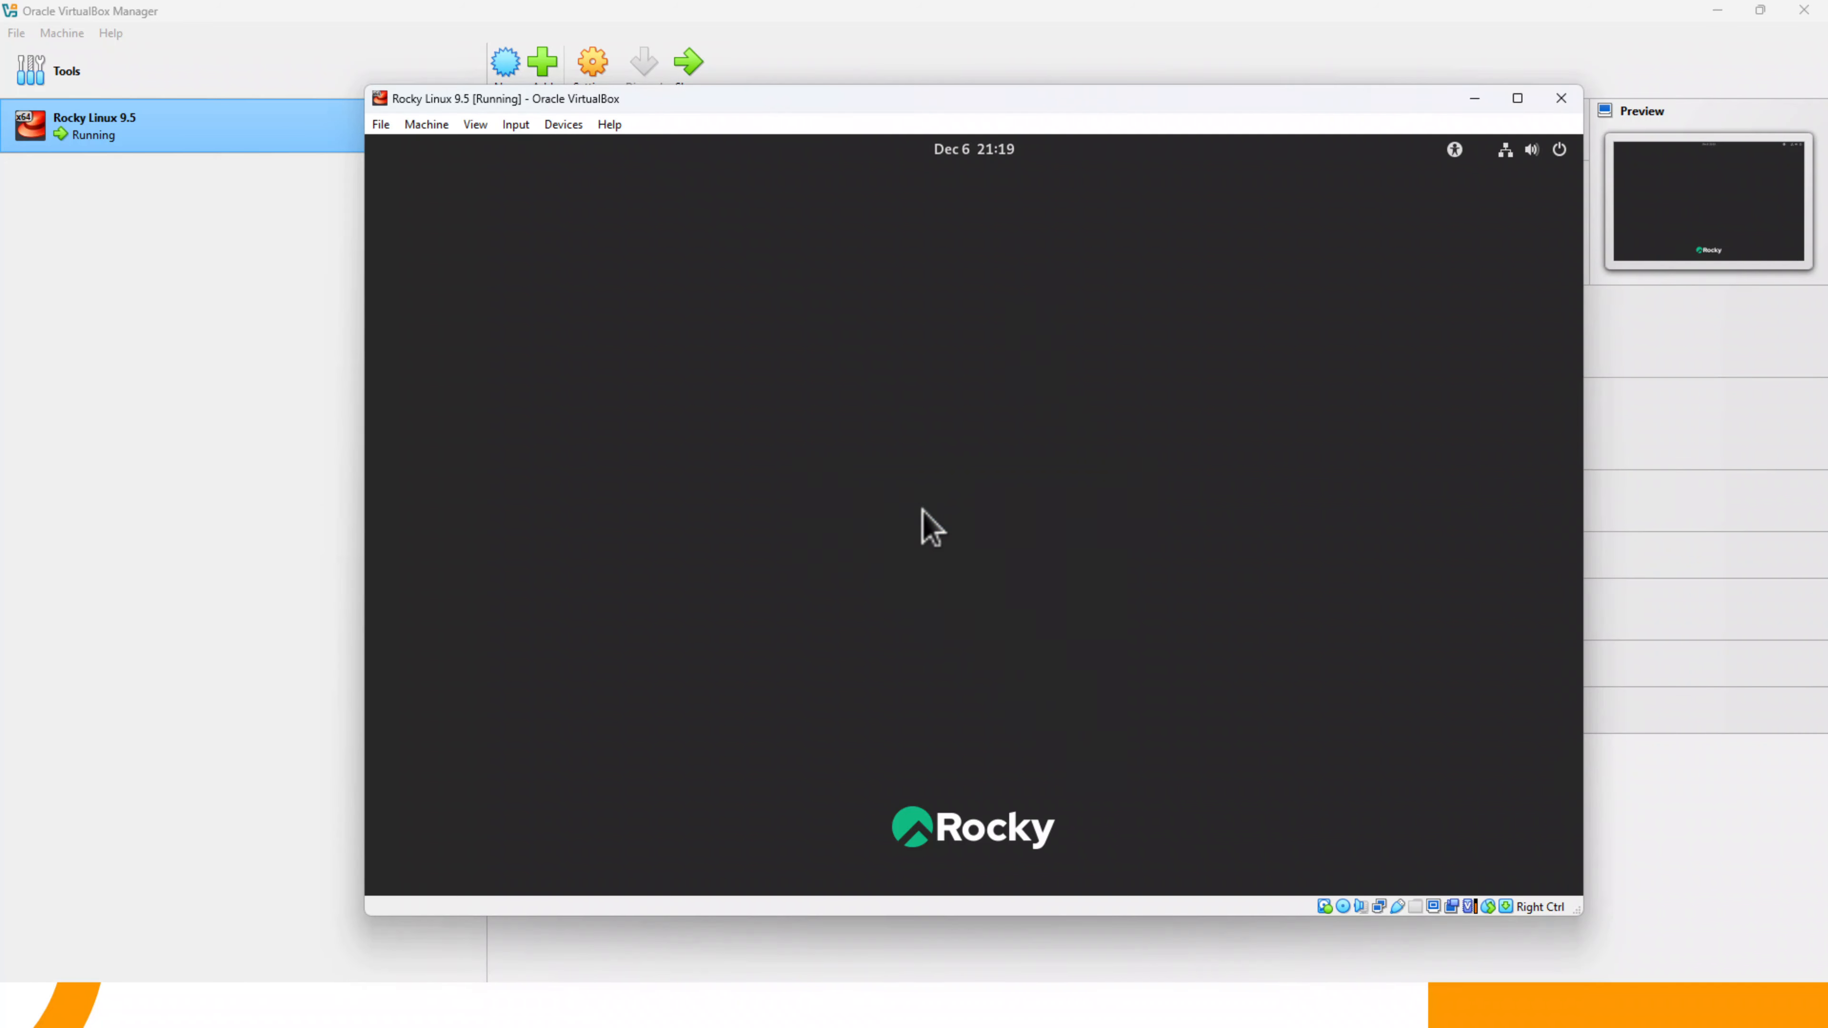
pyautogui.write('********')
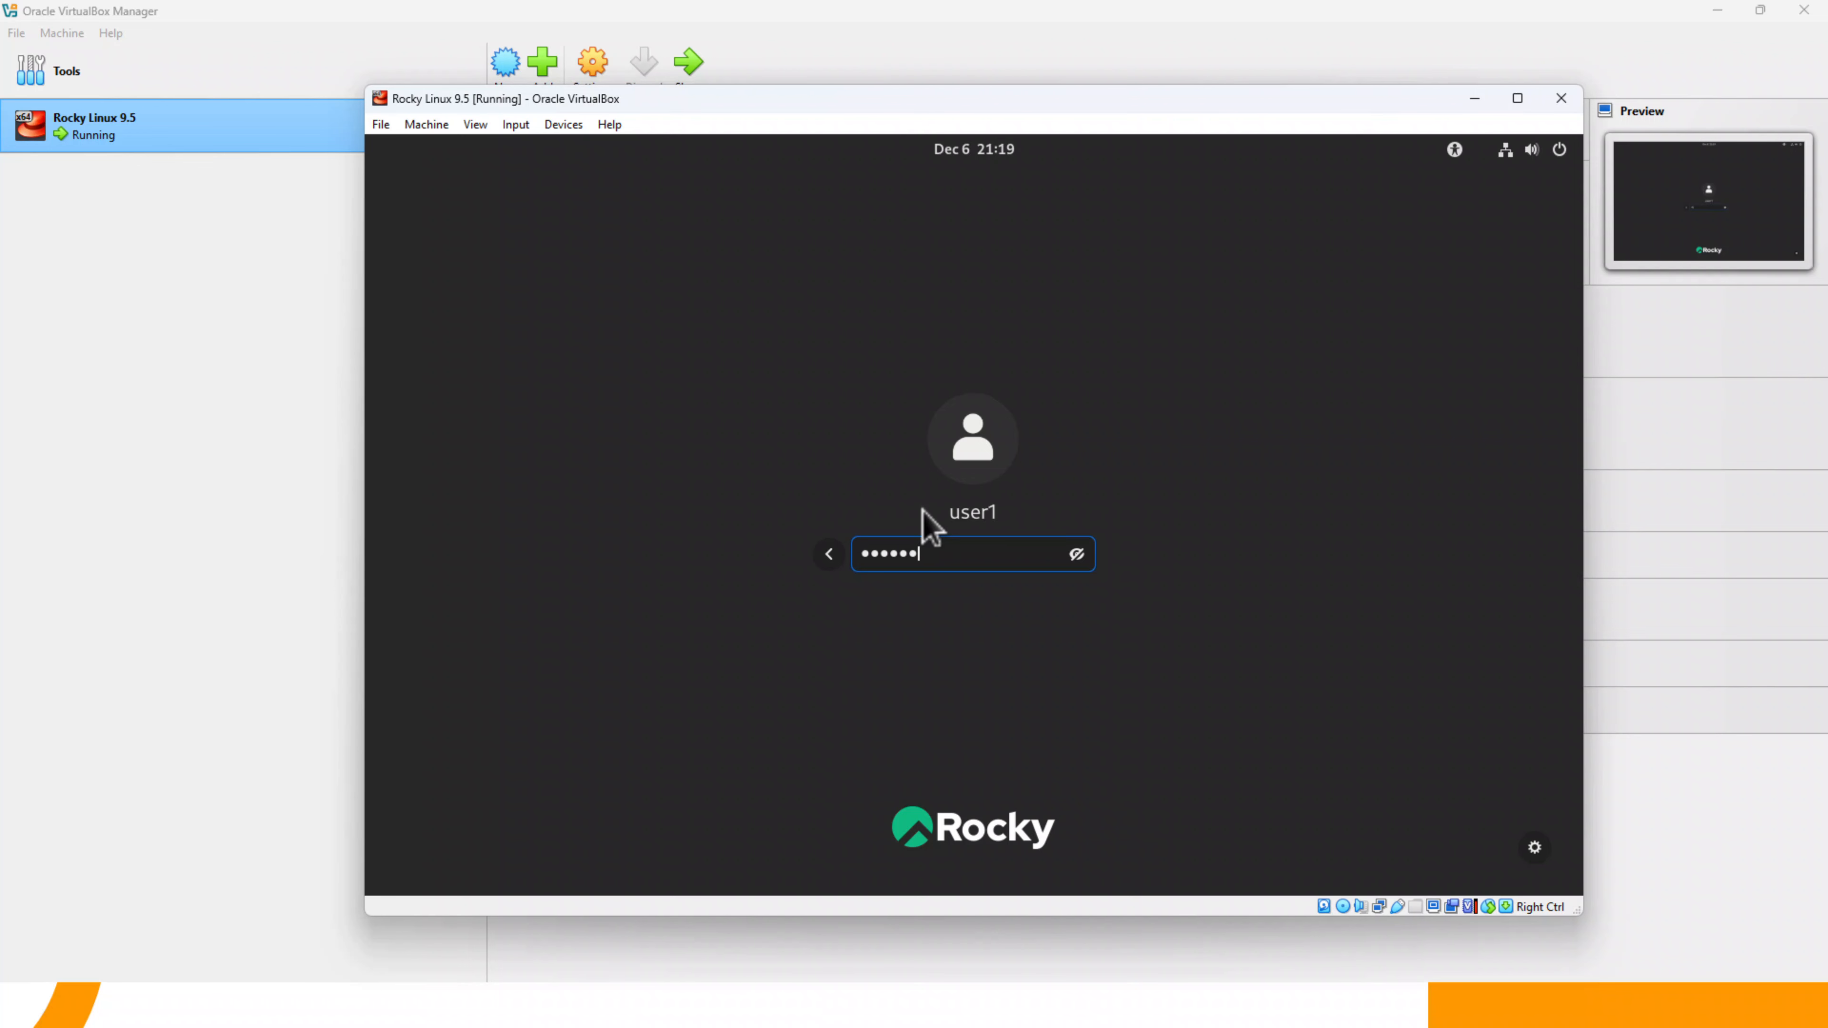
pyautogui.press('Return')
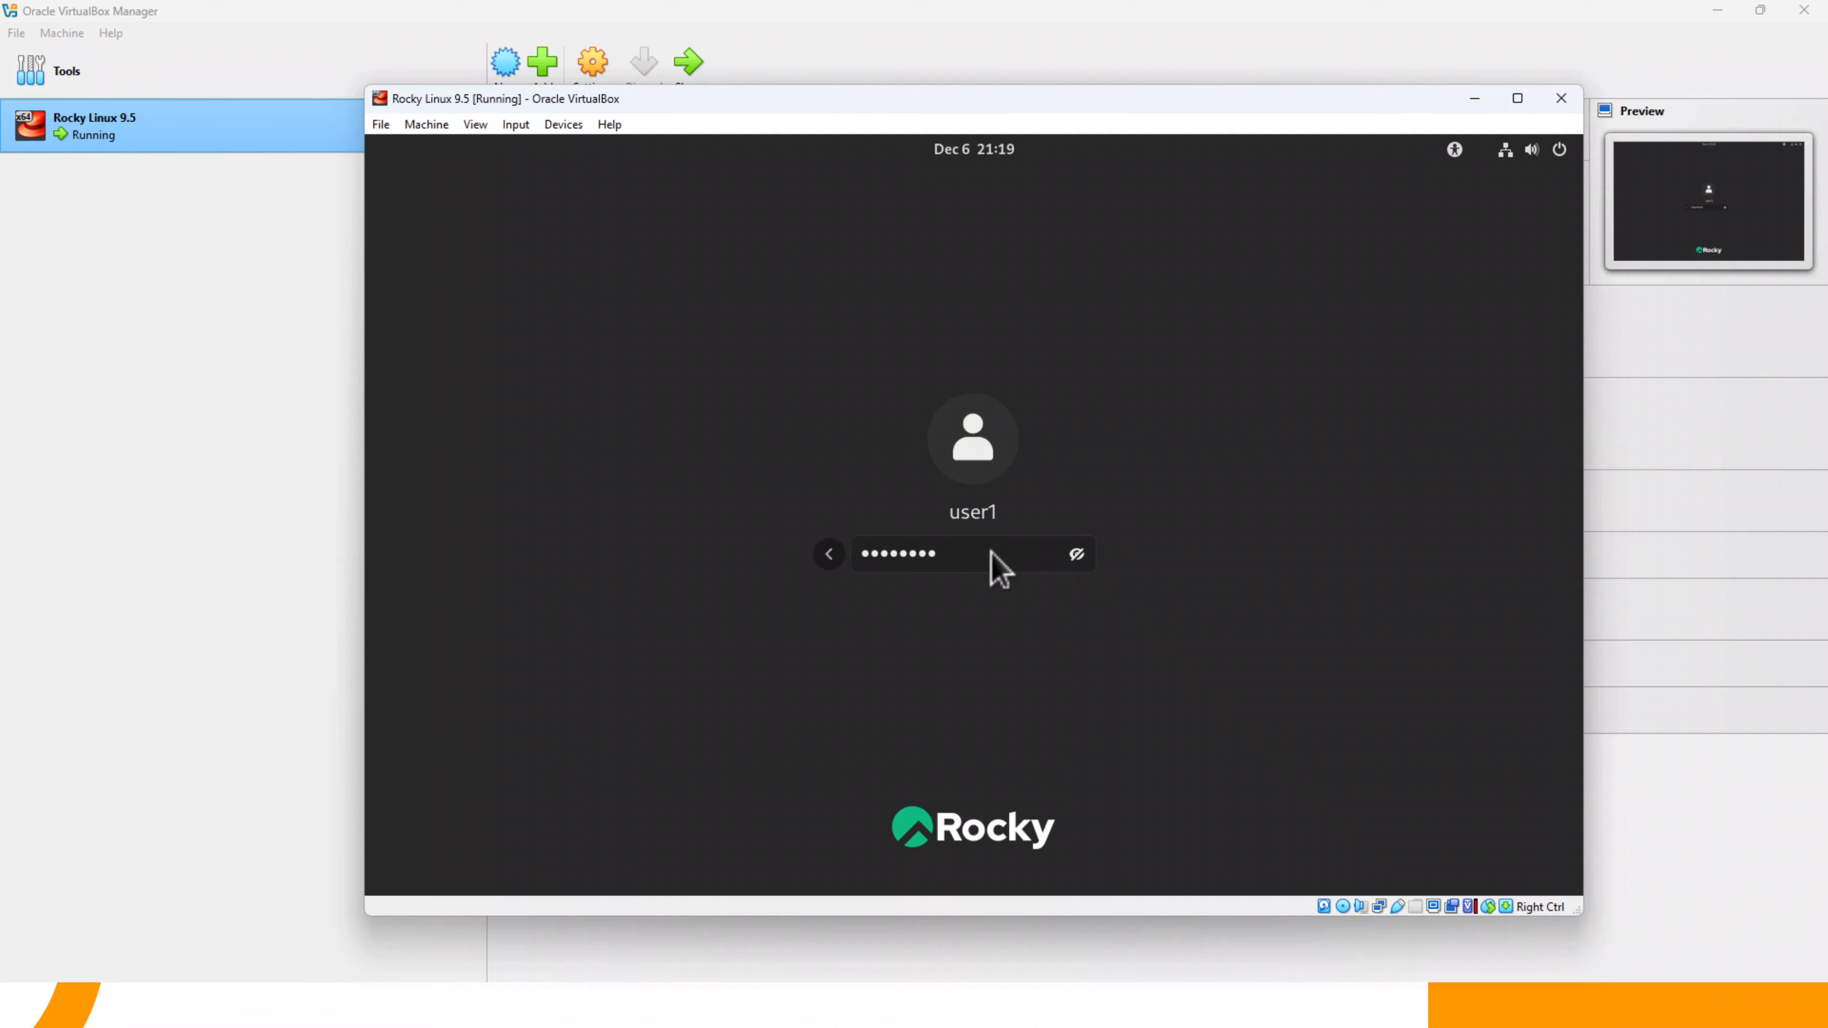
pyautogui.press('Return')
pyautogui.click(447, 155)
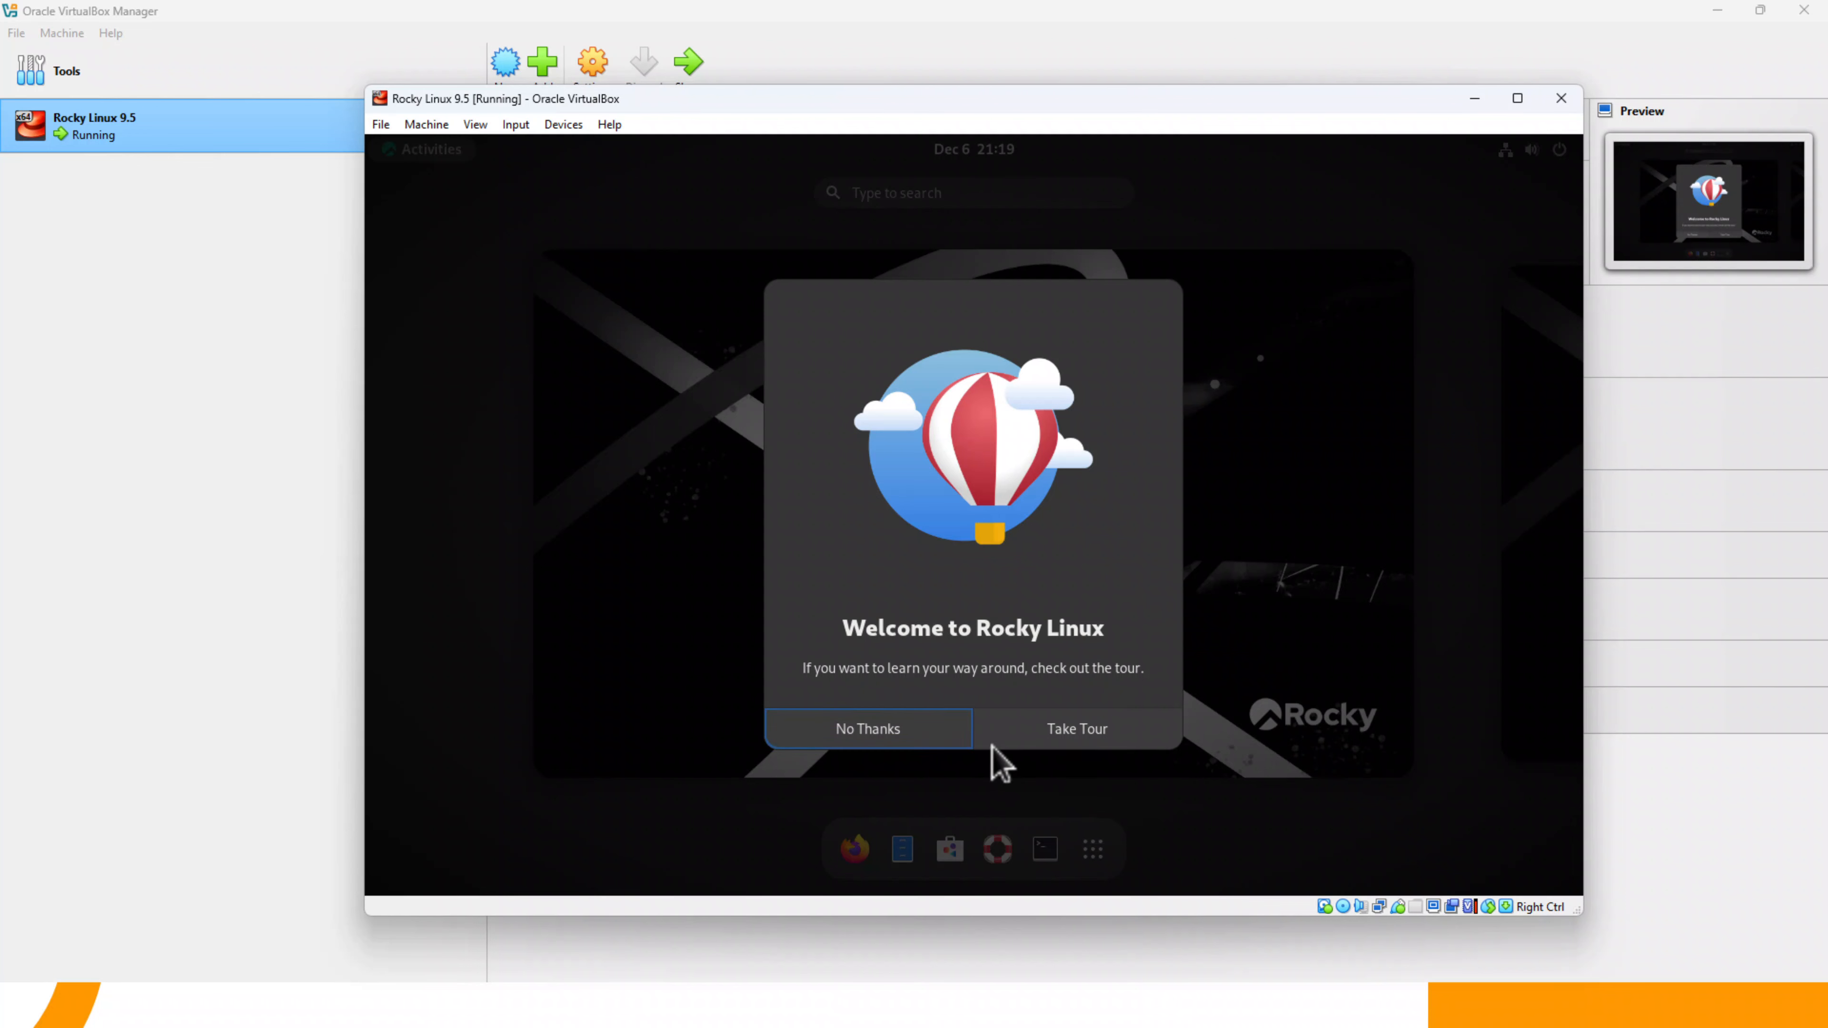
pyautogui.click(908, 736)
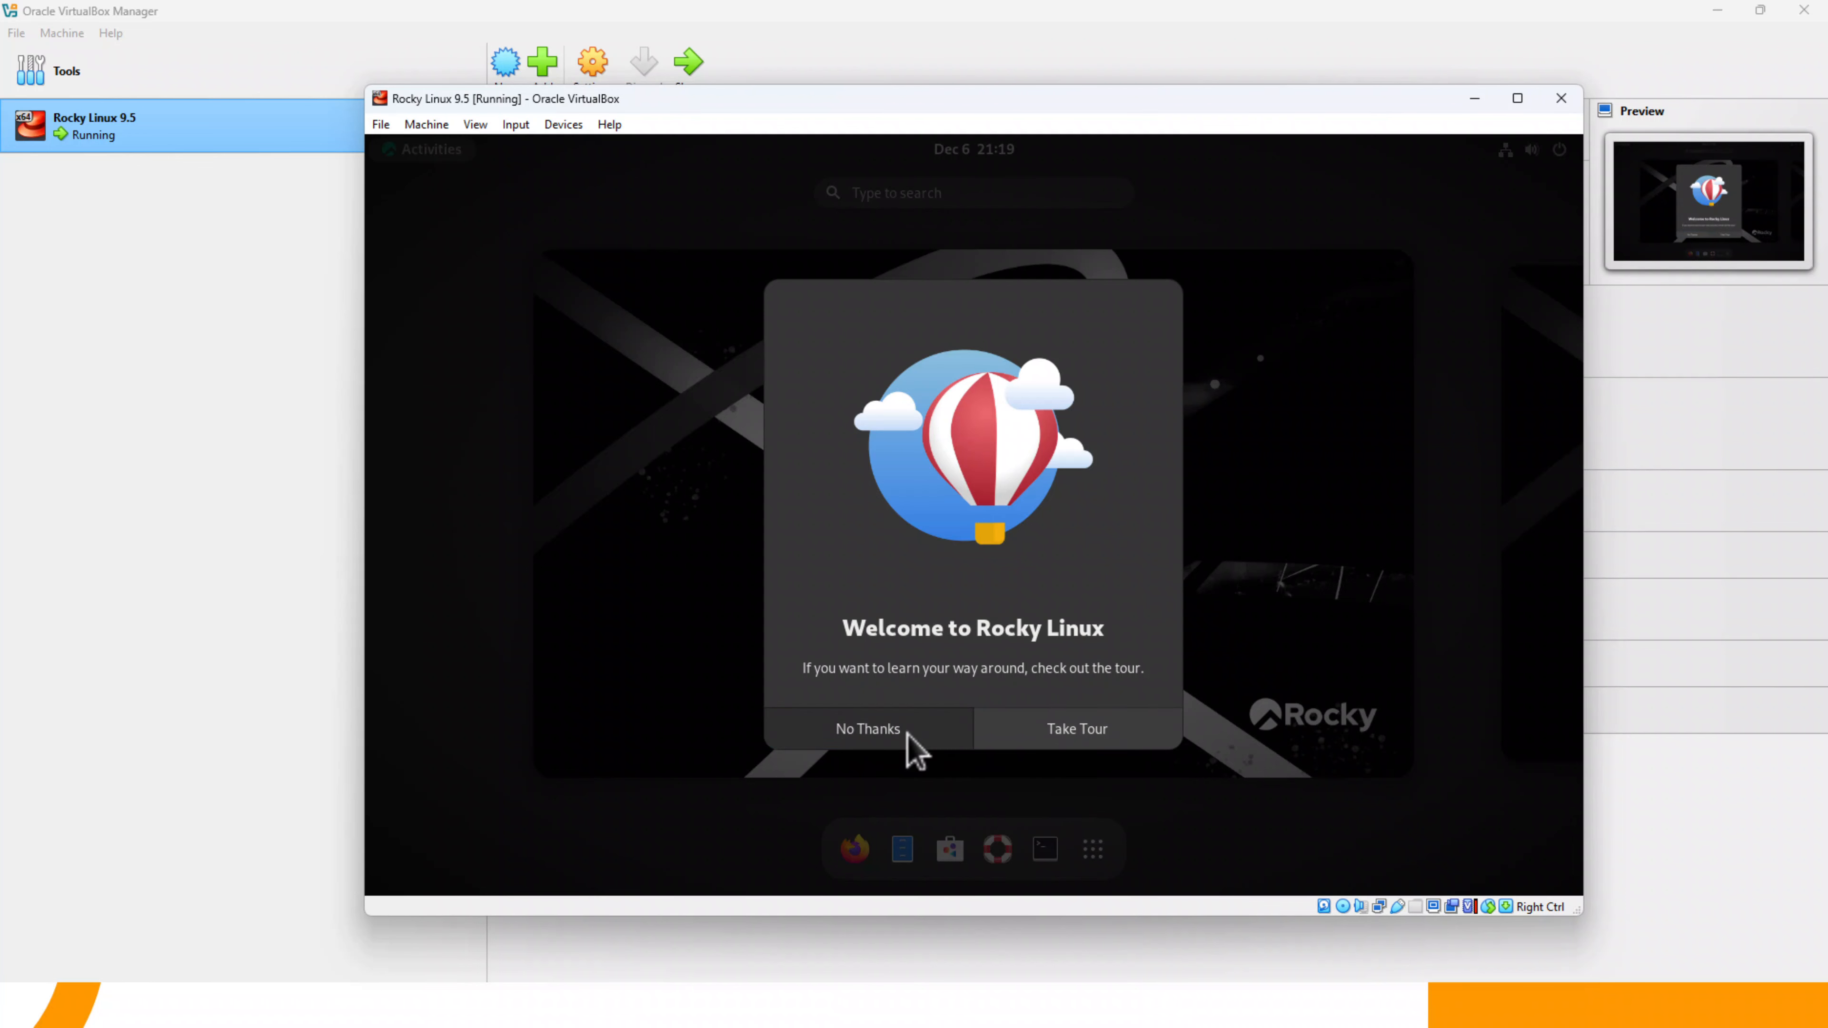
# - Open a terminal in the guest and display the operating system release details with cat /etc/*-release
pyautogui.click(1045, 851)
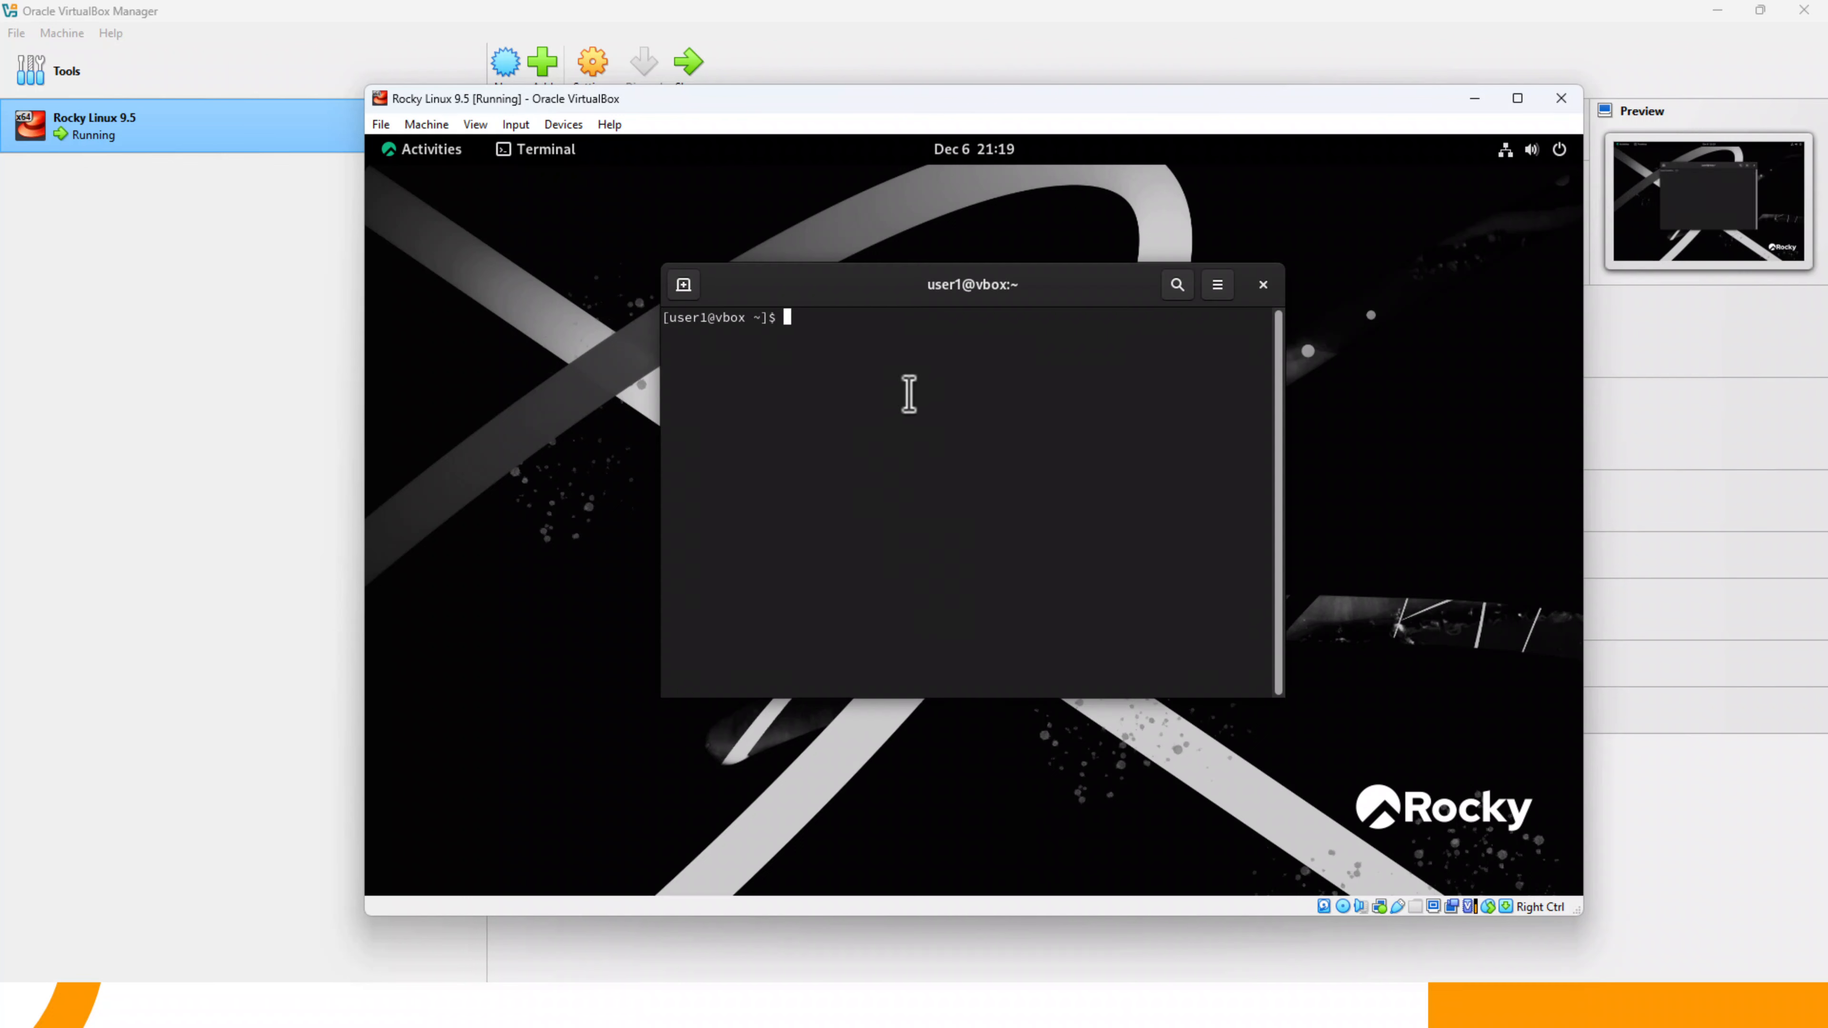
pyautogui.write('cat /etc/*-release')
pyautogui.press('Return')
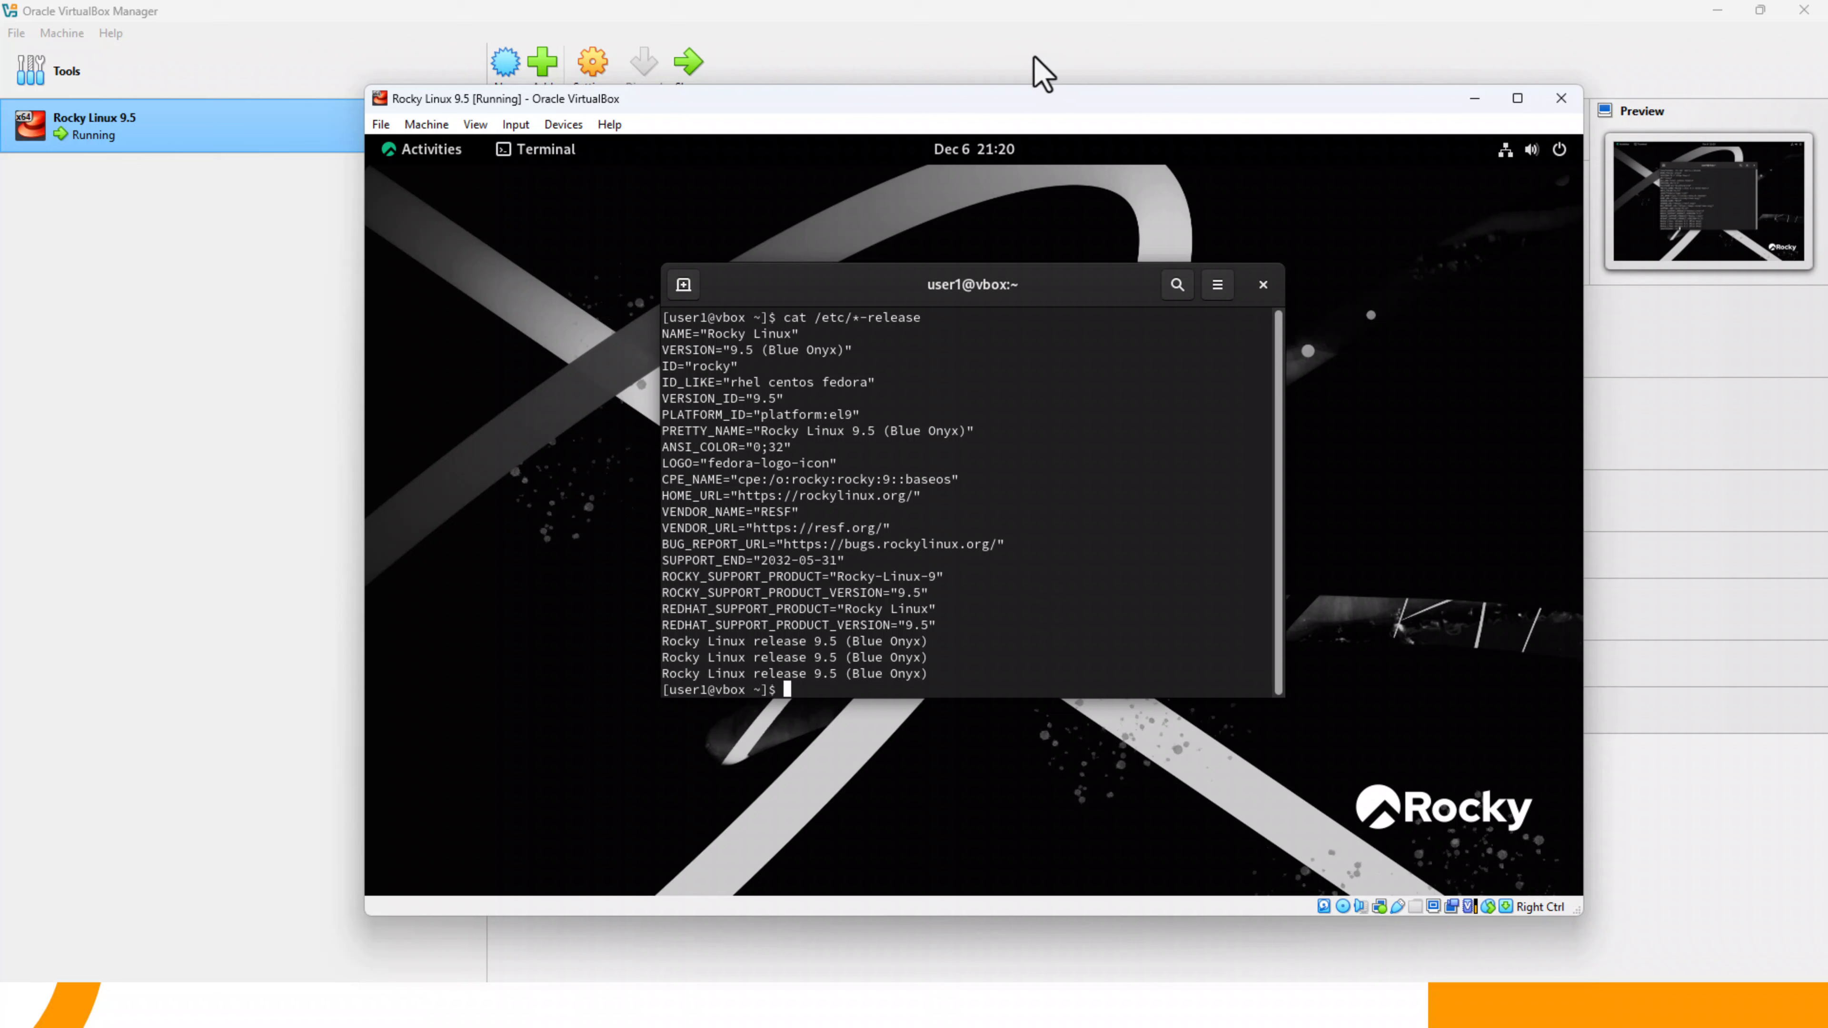
# - Display the guest's running kernel release with uname -r in the terminal
pyautogui.click(1081, 69)
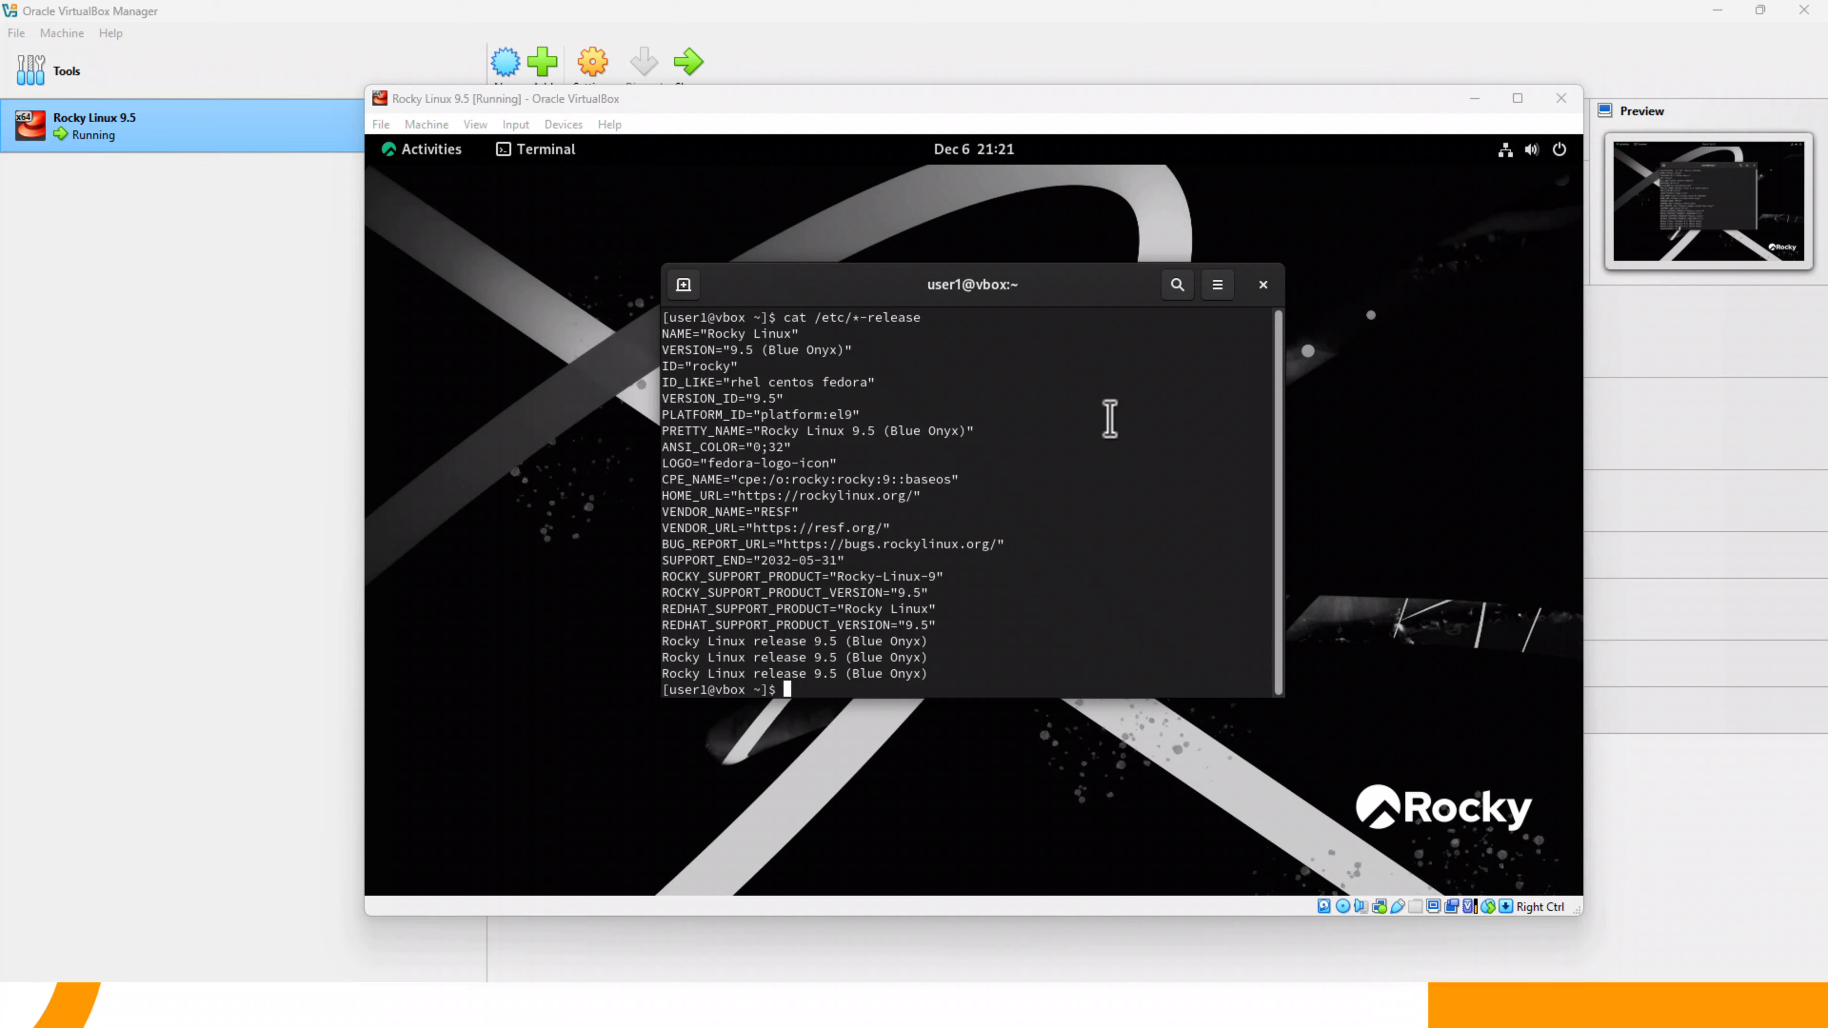
pyautogui.click(1110, 419)
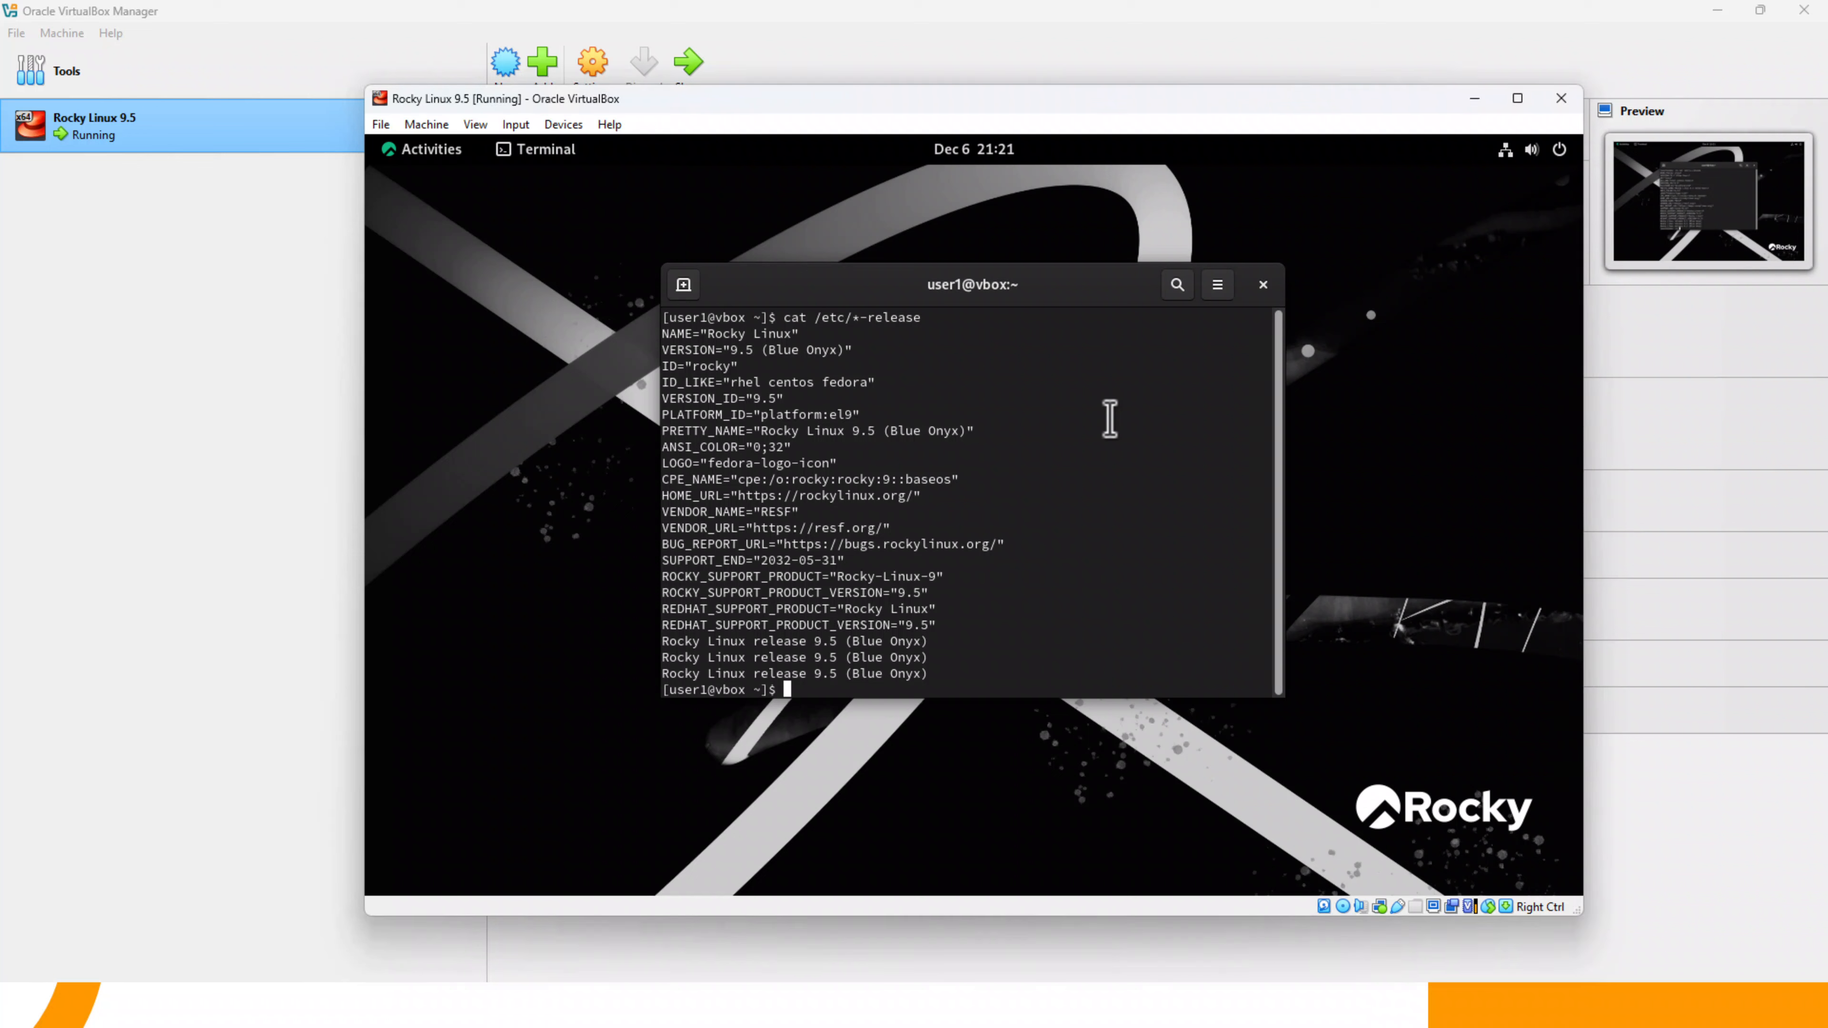
pyautogui.press('Return')
pyautogui.press('Return')
pyautogui.press('Return')
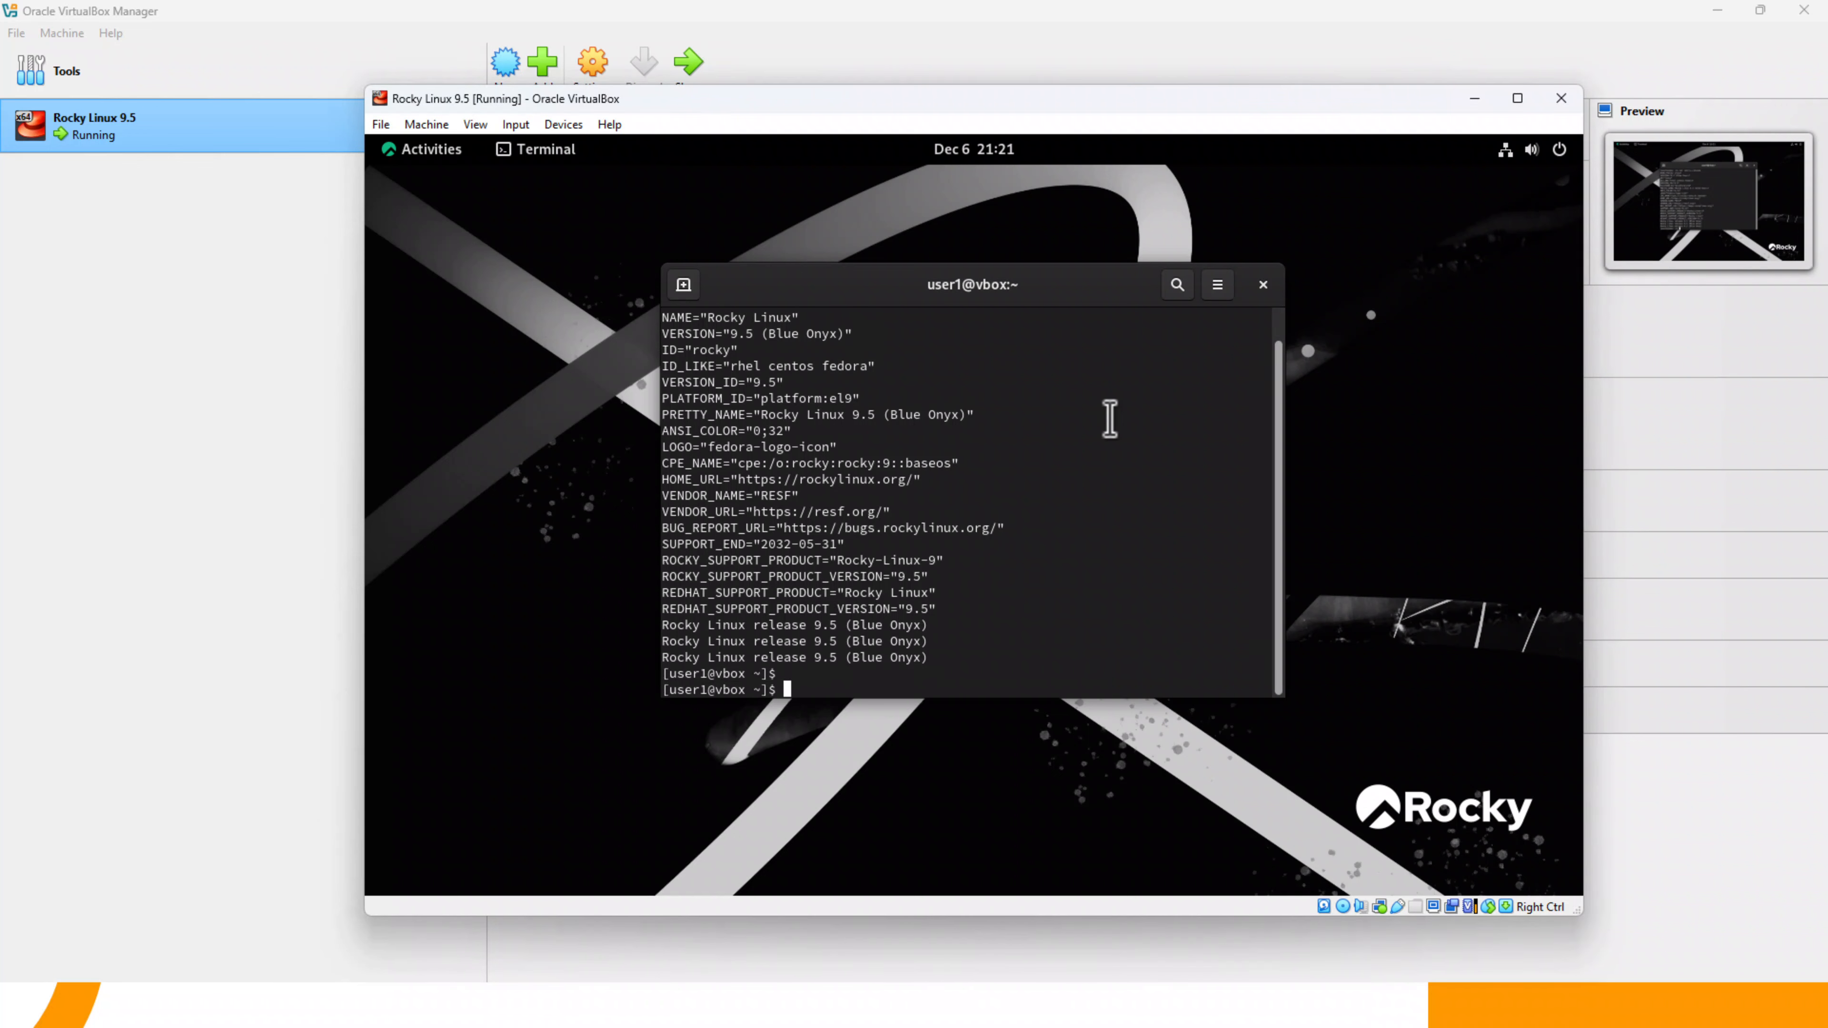
pyautogui.write('una')
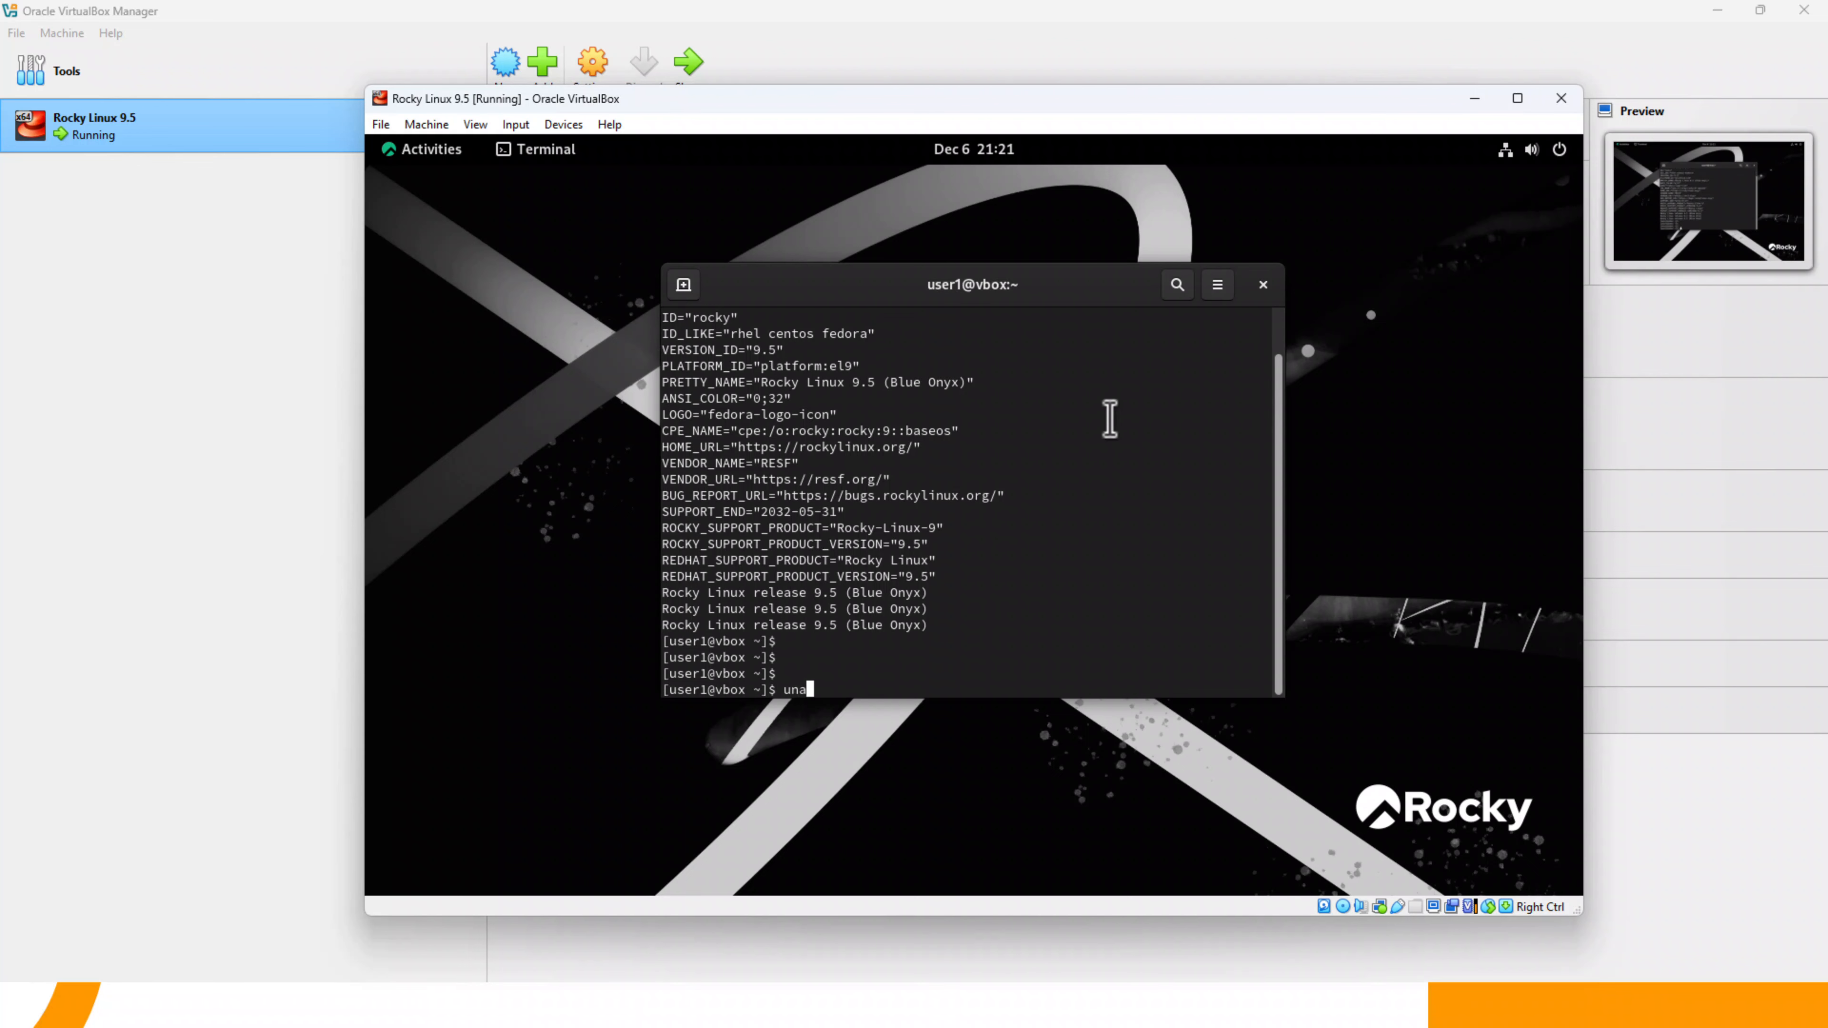
pyautogui.write('me -r')
pyautogui.press('Return')
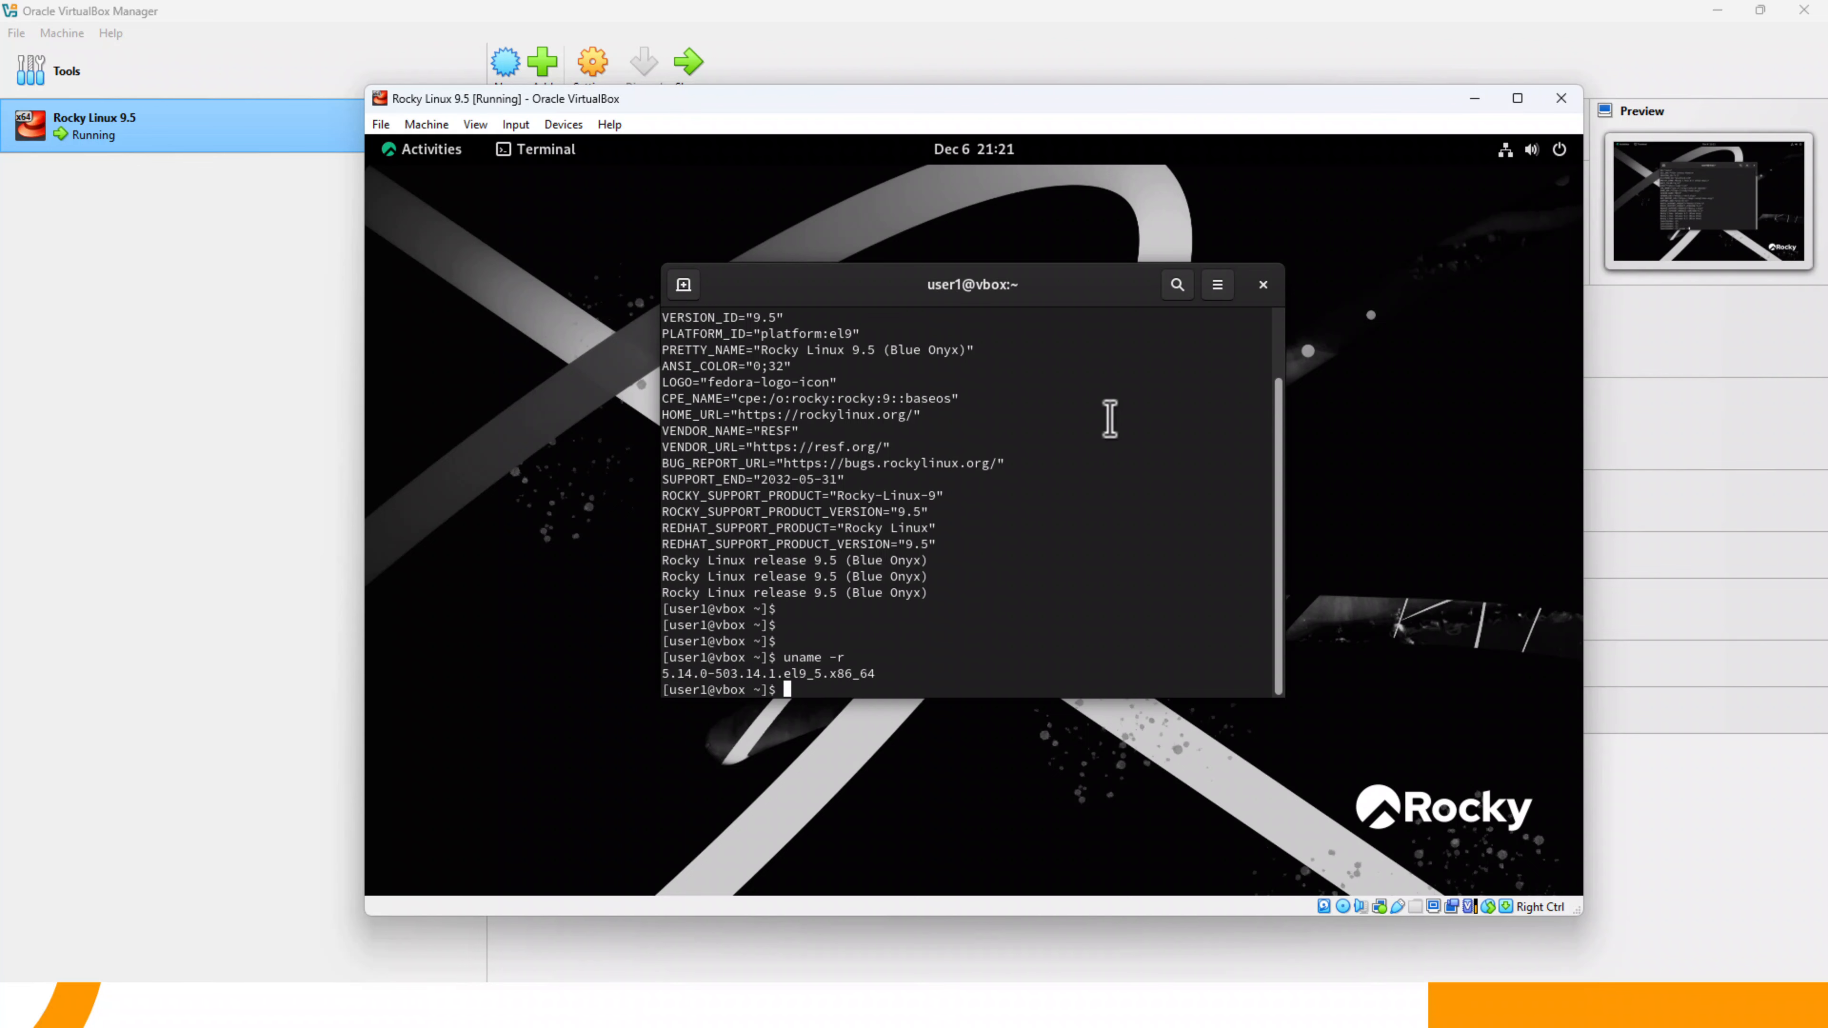
pyautogui.press('Return')
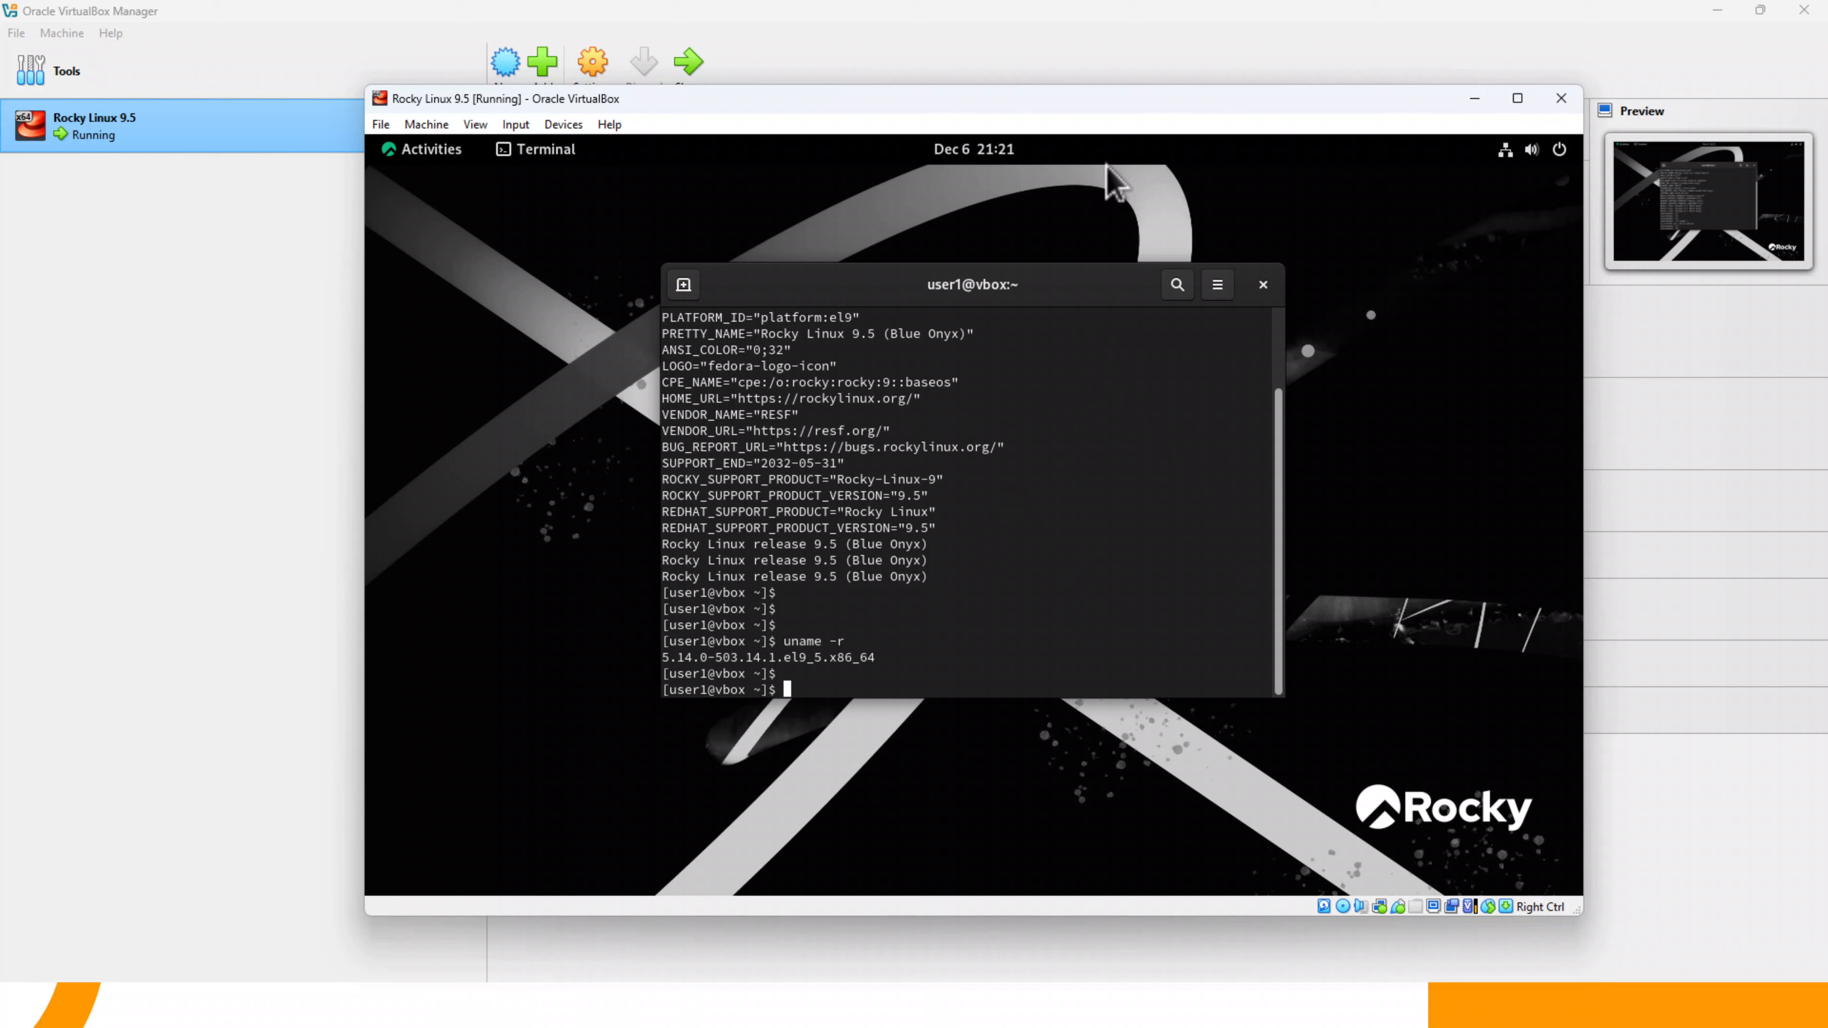
pyautogui.press('Return')
pyautogui.press('Return')
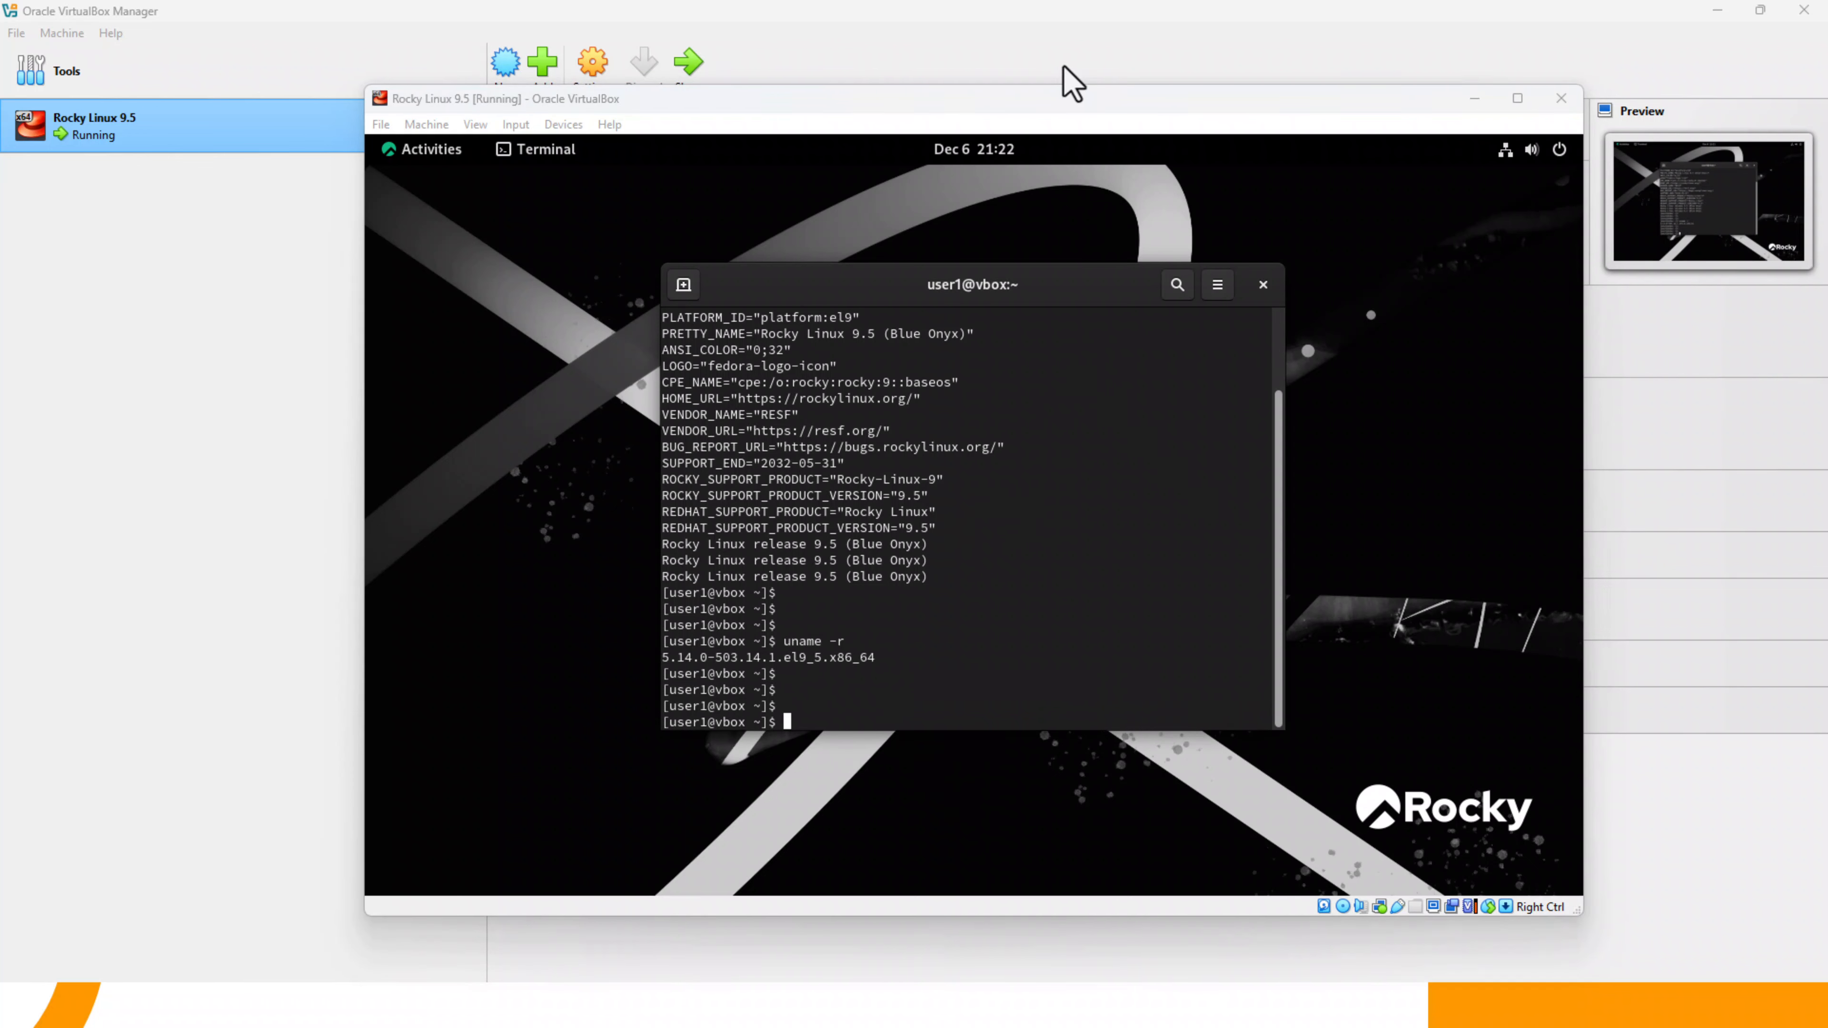
# - Switch to VirtualBox Manager, review the Rocky Linux 9.5 machine's System and Network settings, and close them without saving changes
pyautogui.click(277, 186)
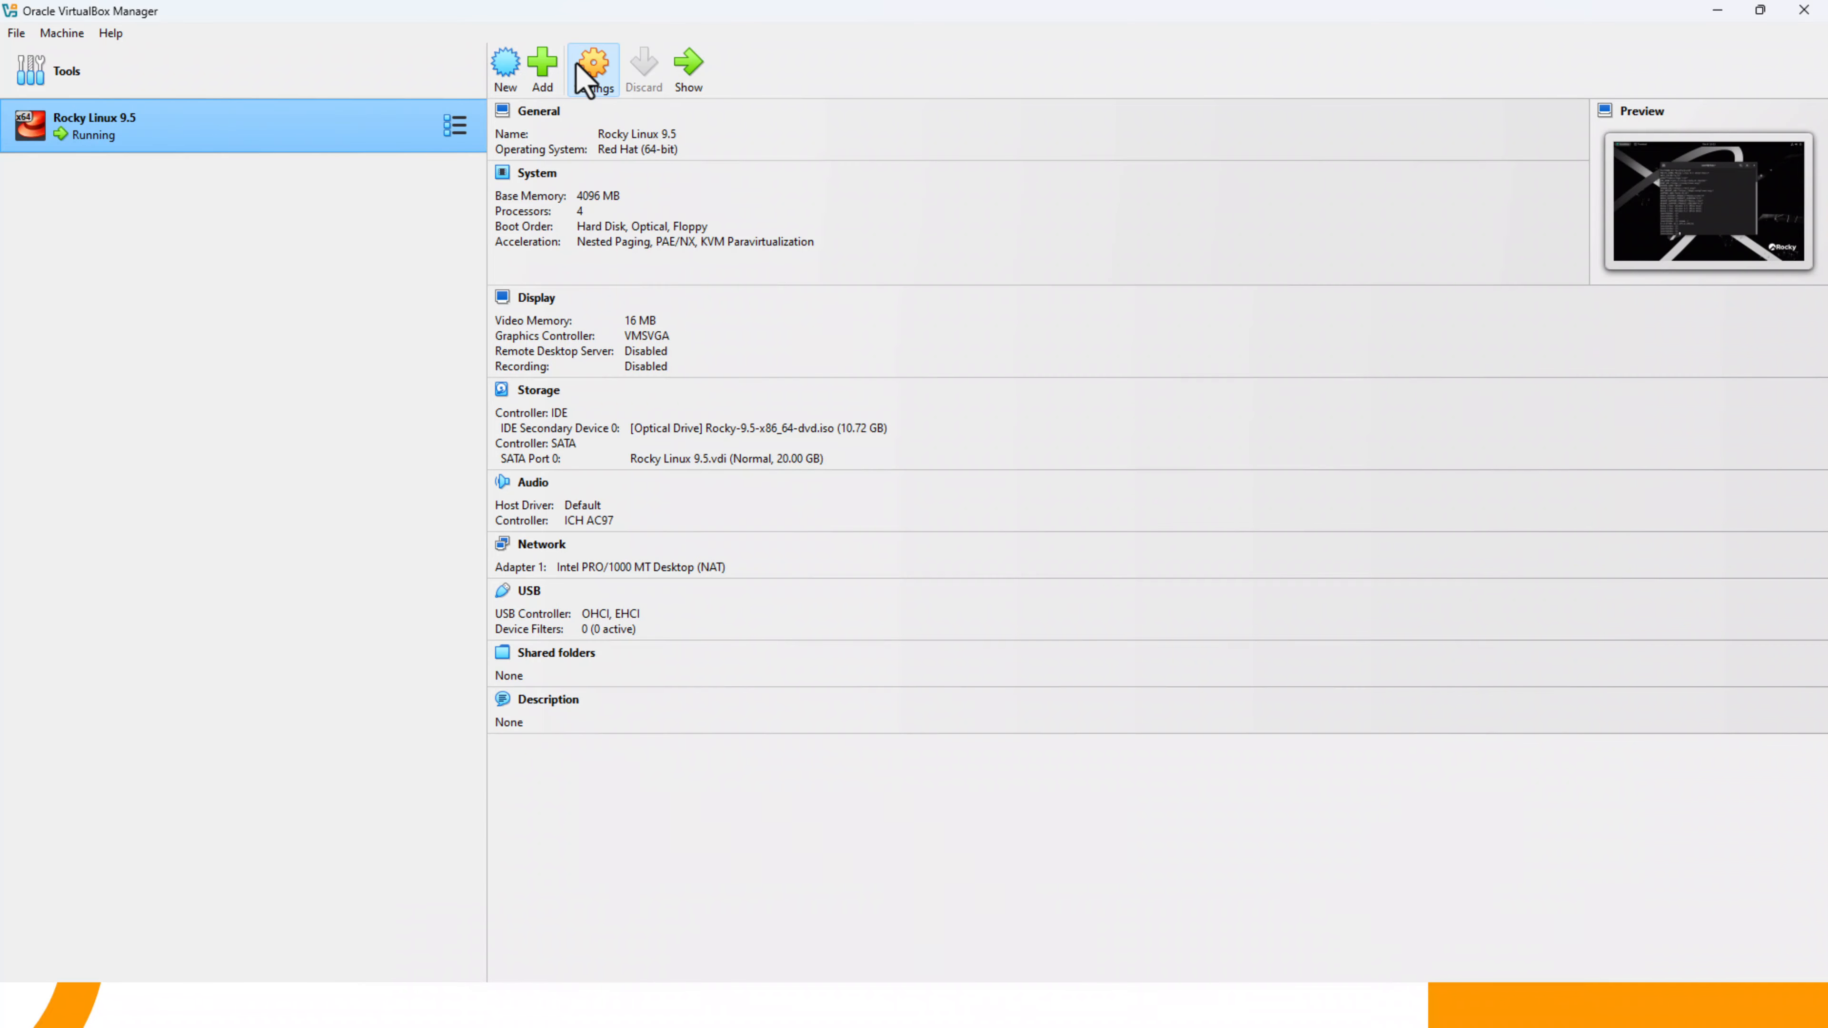
pyautogui.click(592, 69)
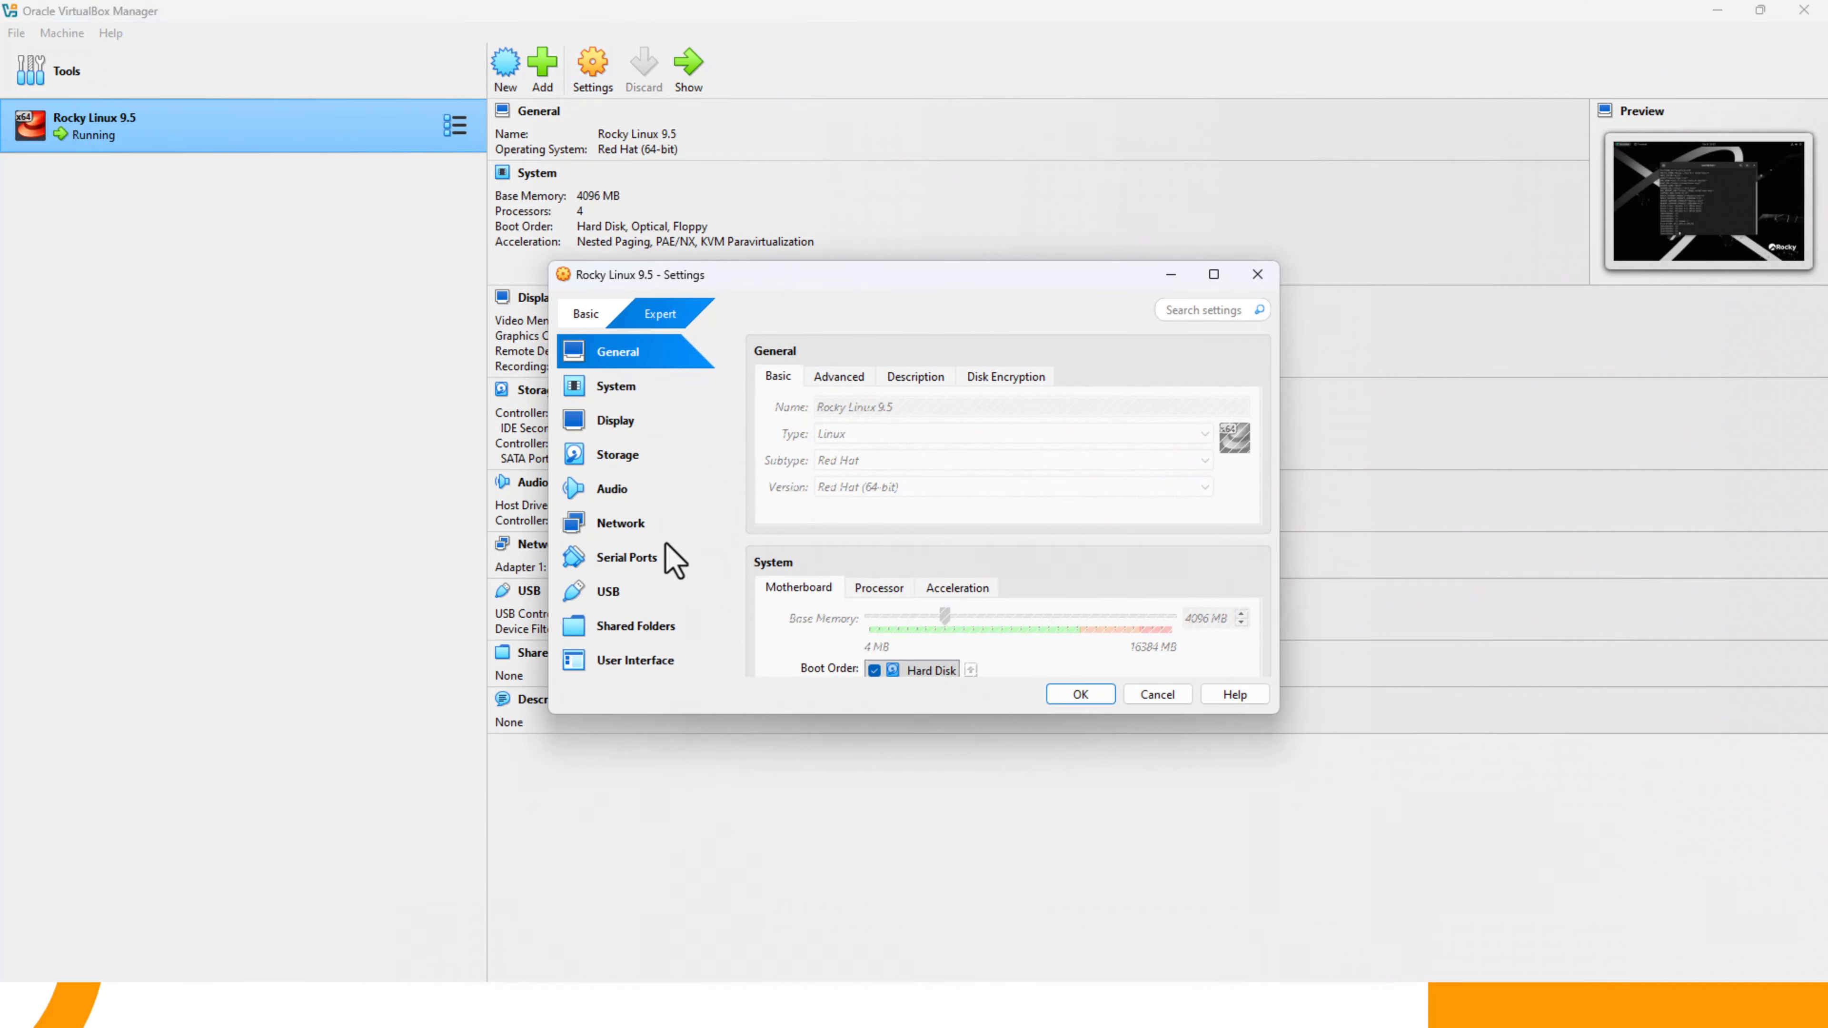
pyautogui.click(619, 388)
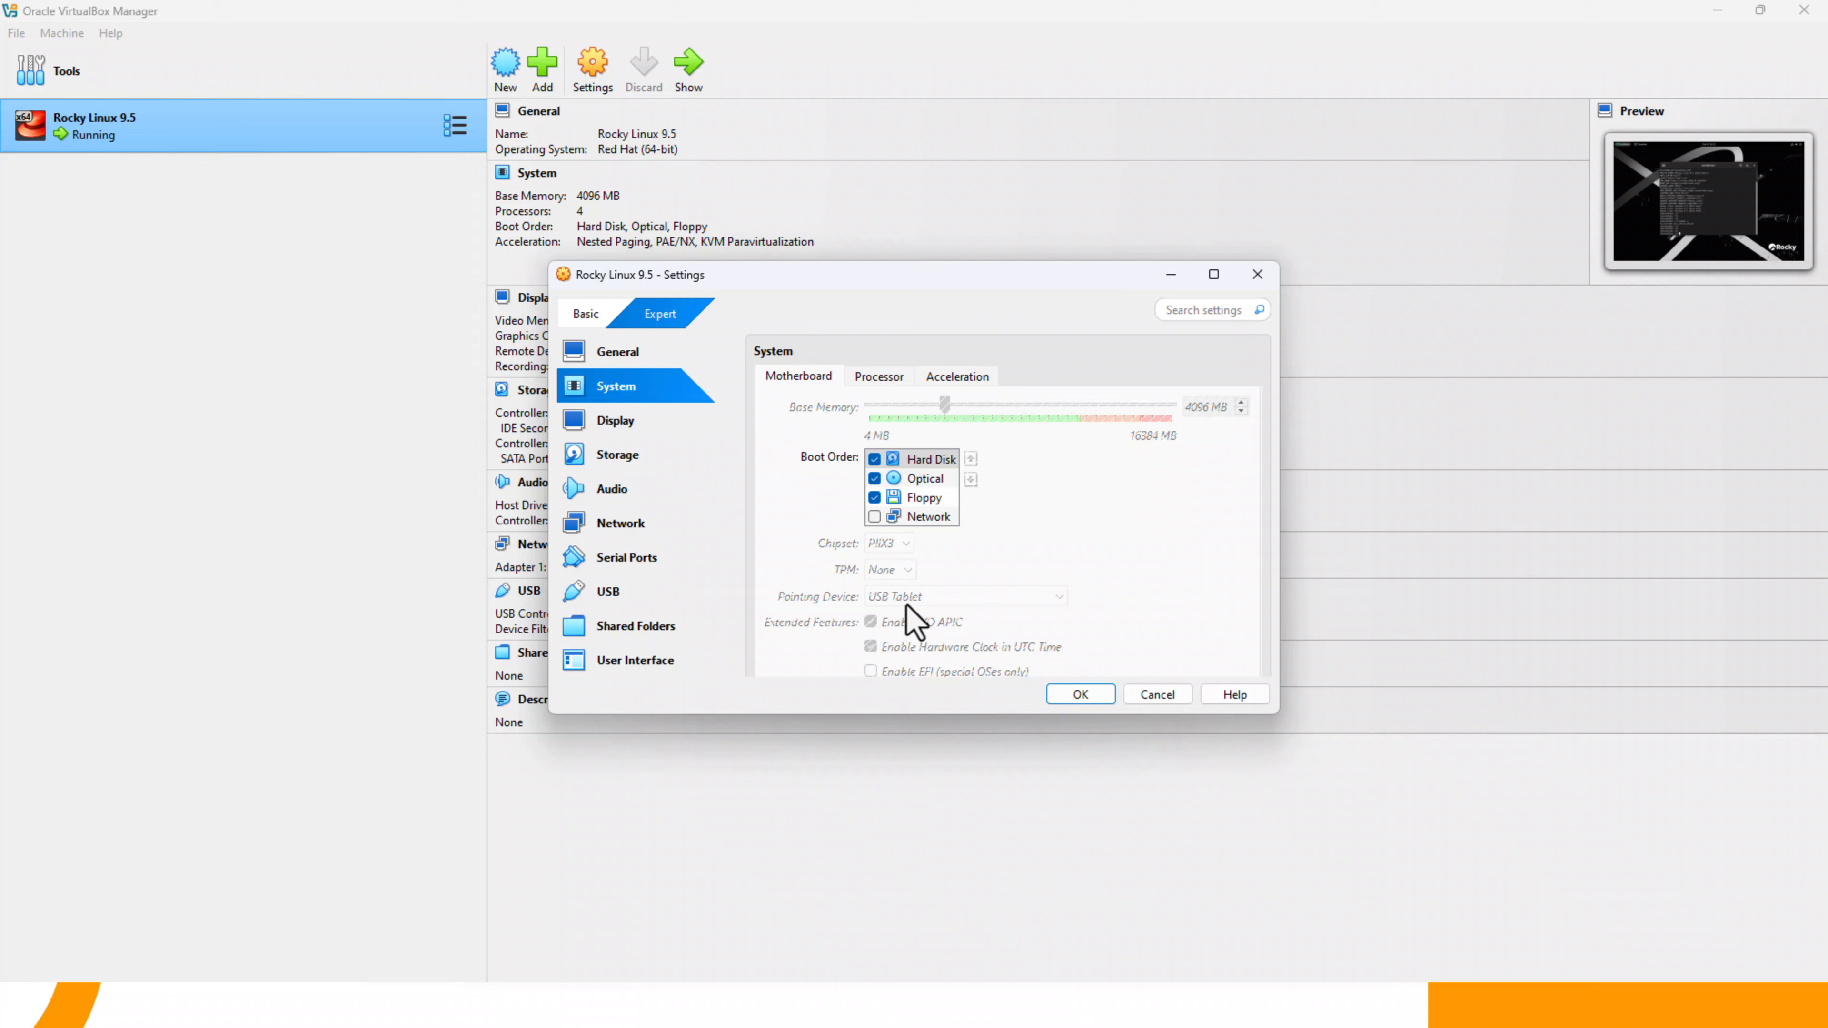
pyautogui.click(634, 523)
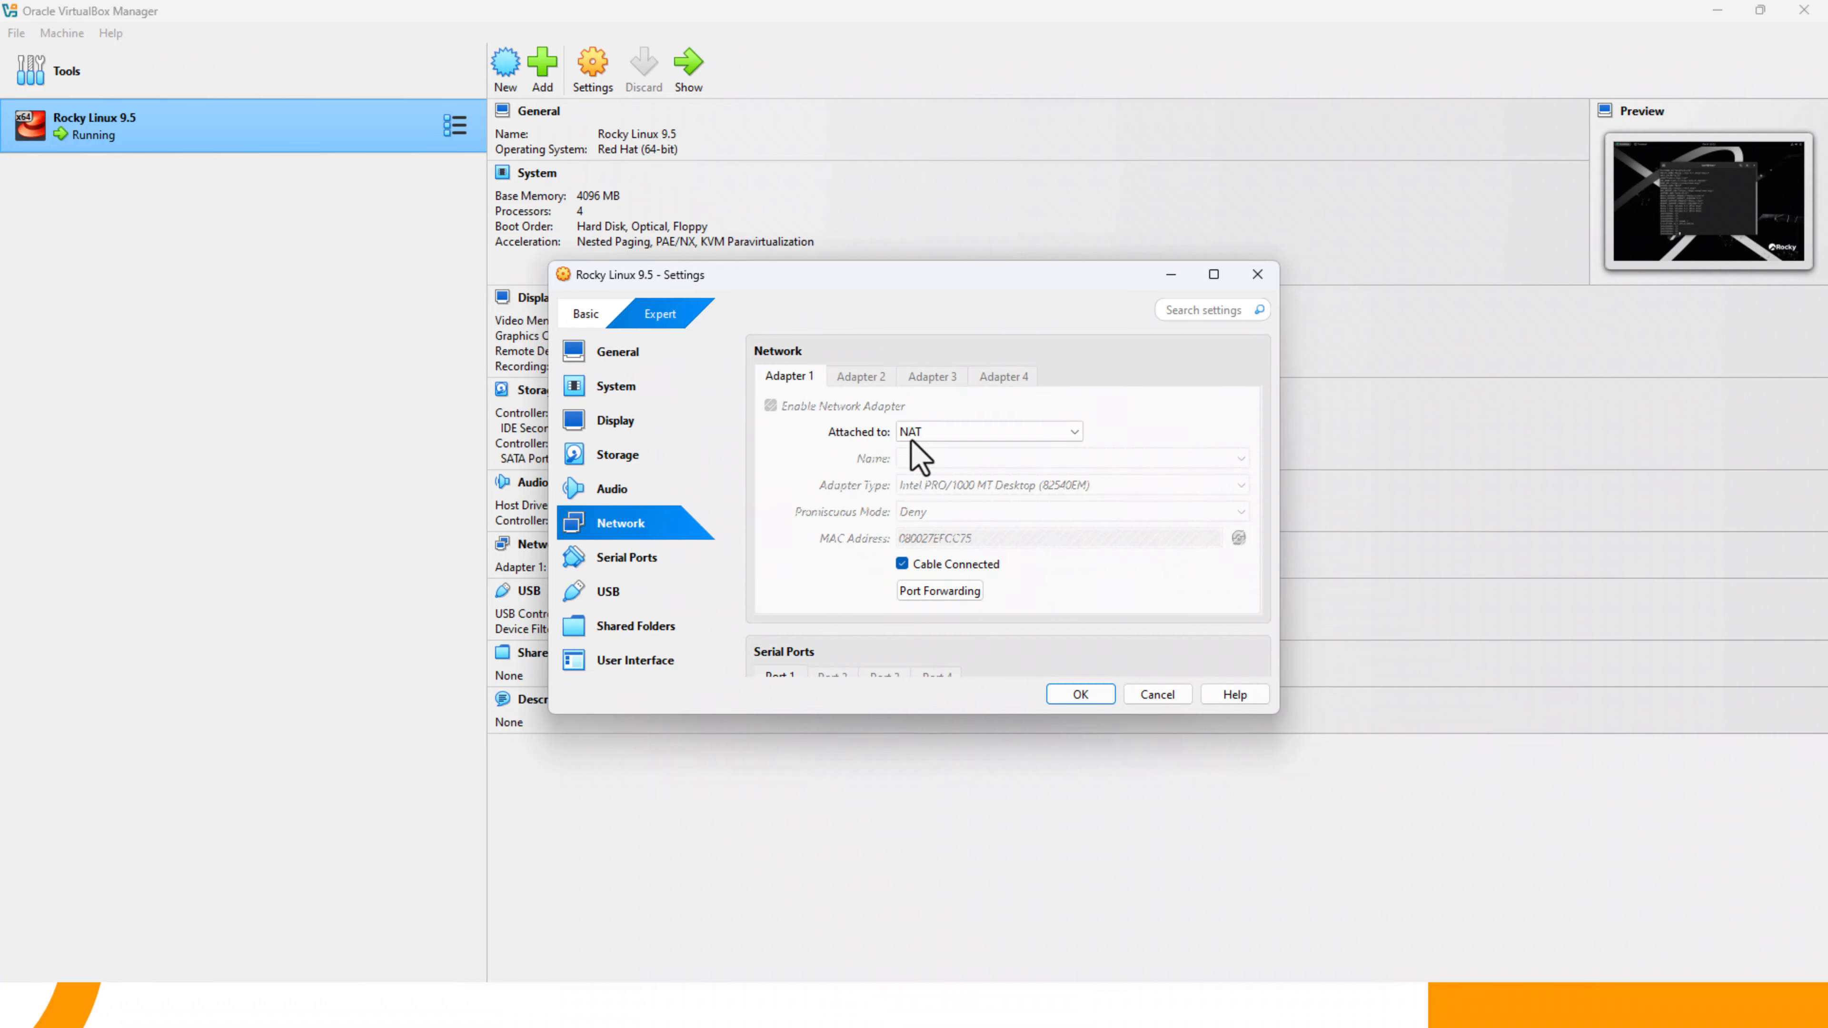
pyautogui.click(1157, 694)
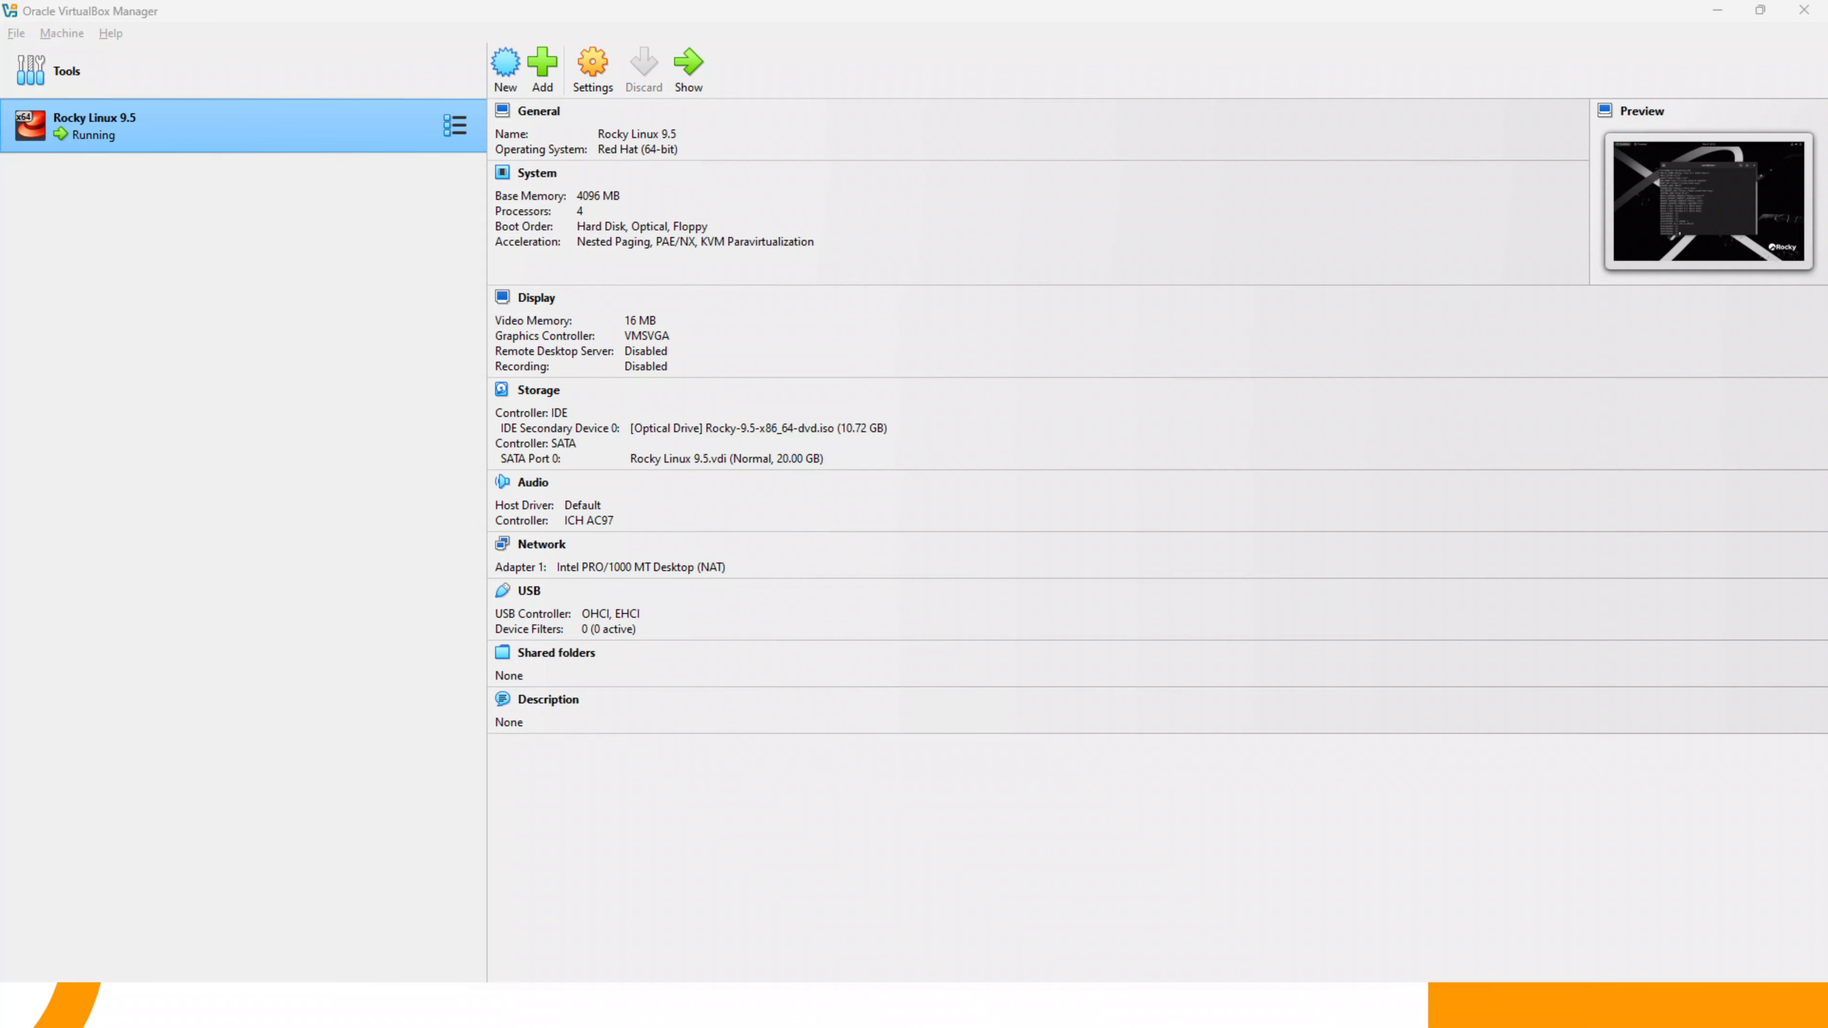
# - Return to the virtual machine's terminal and test internet connectivity by pinging gmail.com, stopping the ping after several replies
pyautogui.press('super')
pyautogui.click(1296, 1007)
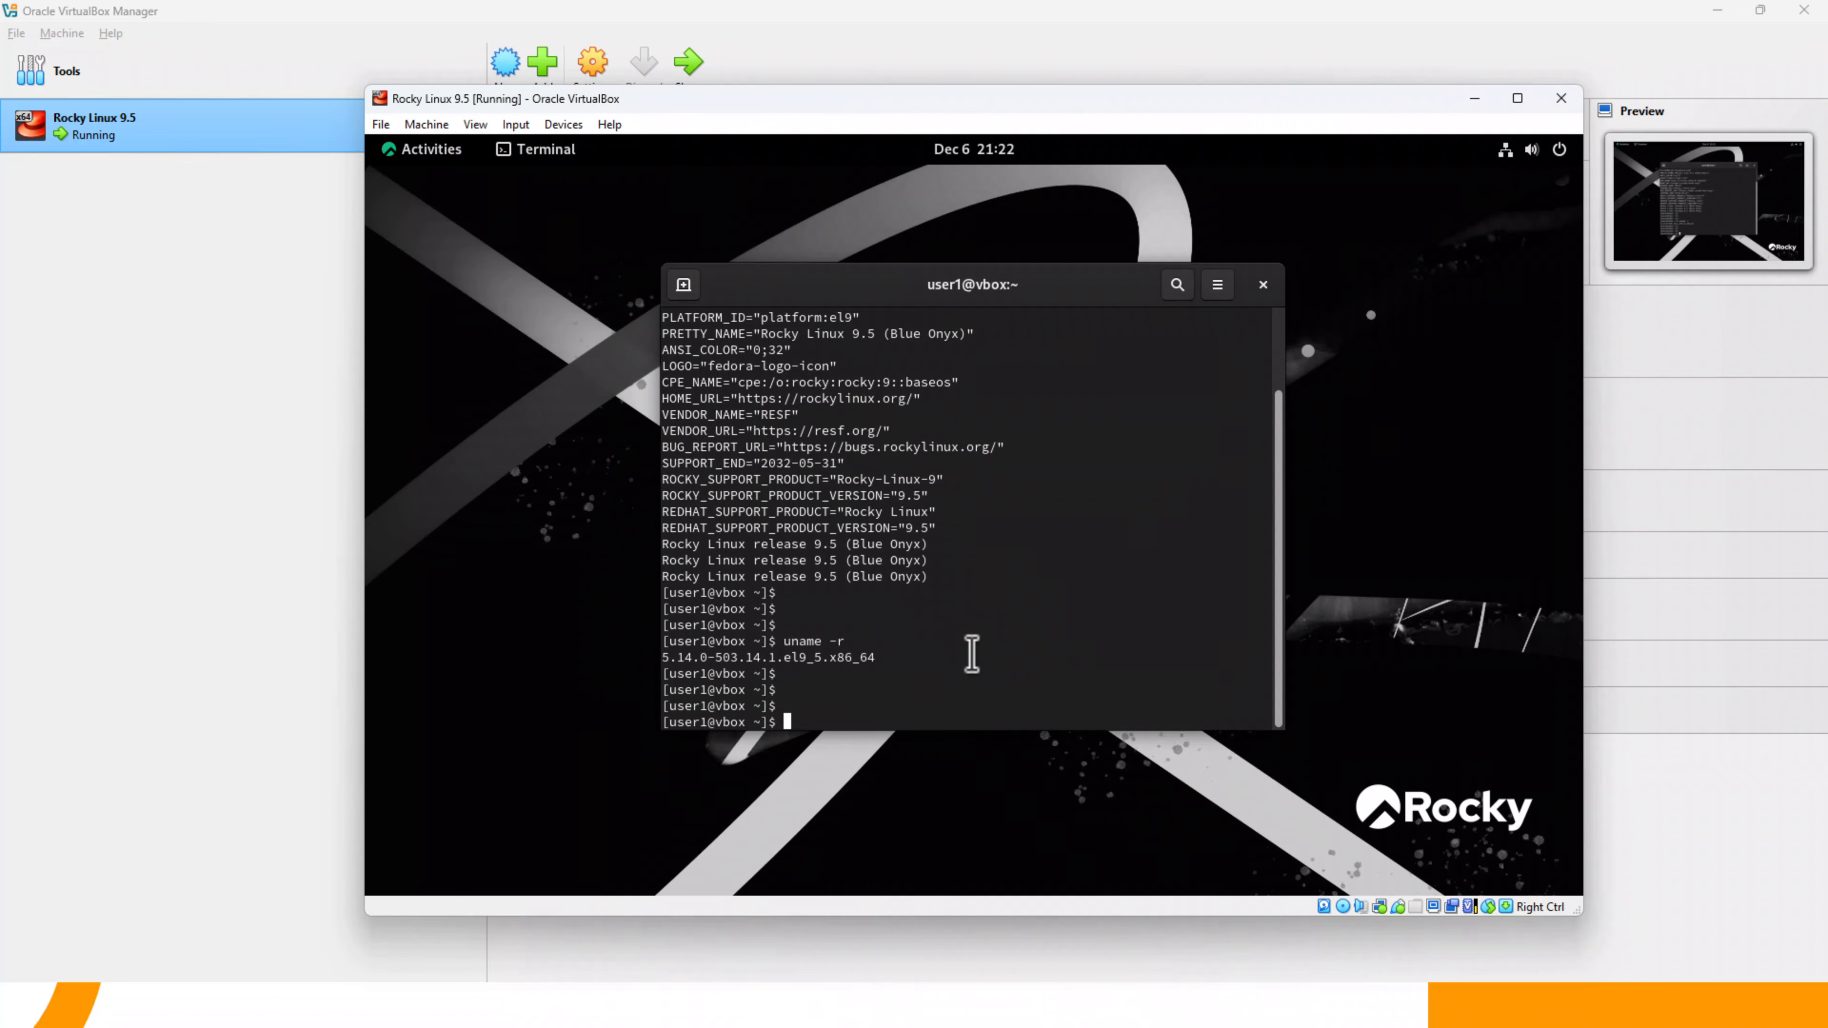
pyautogui.press('Return')
pyautogui.press('Return')
pyautogui.write('ping')
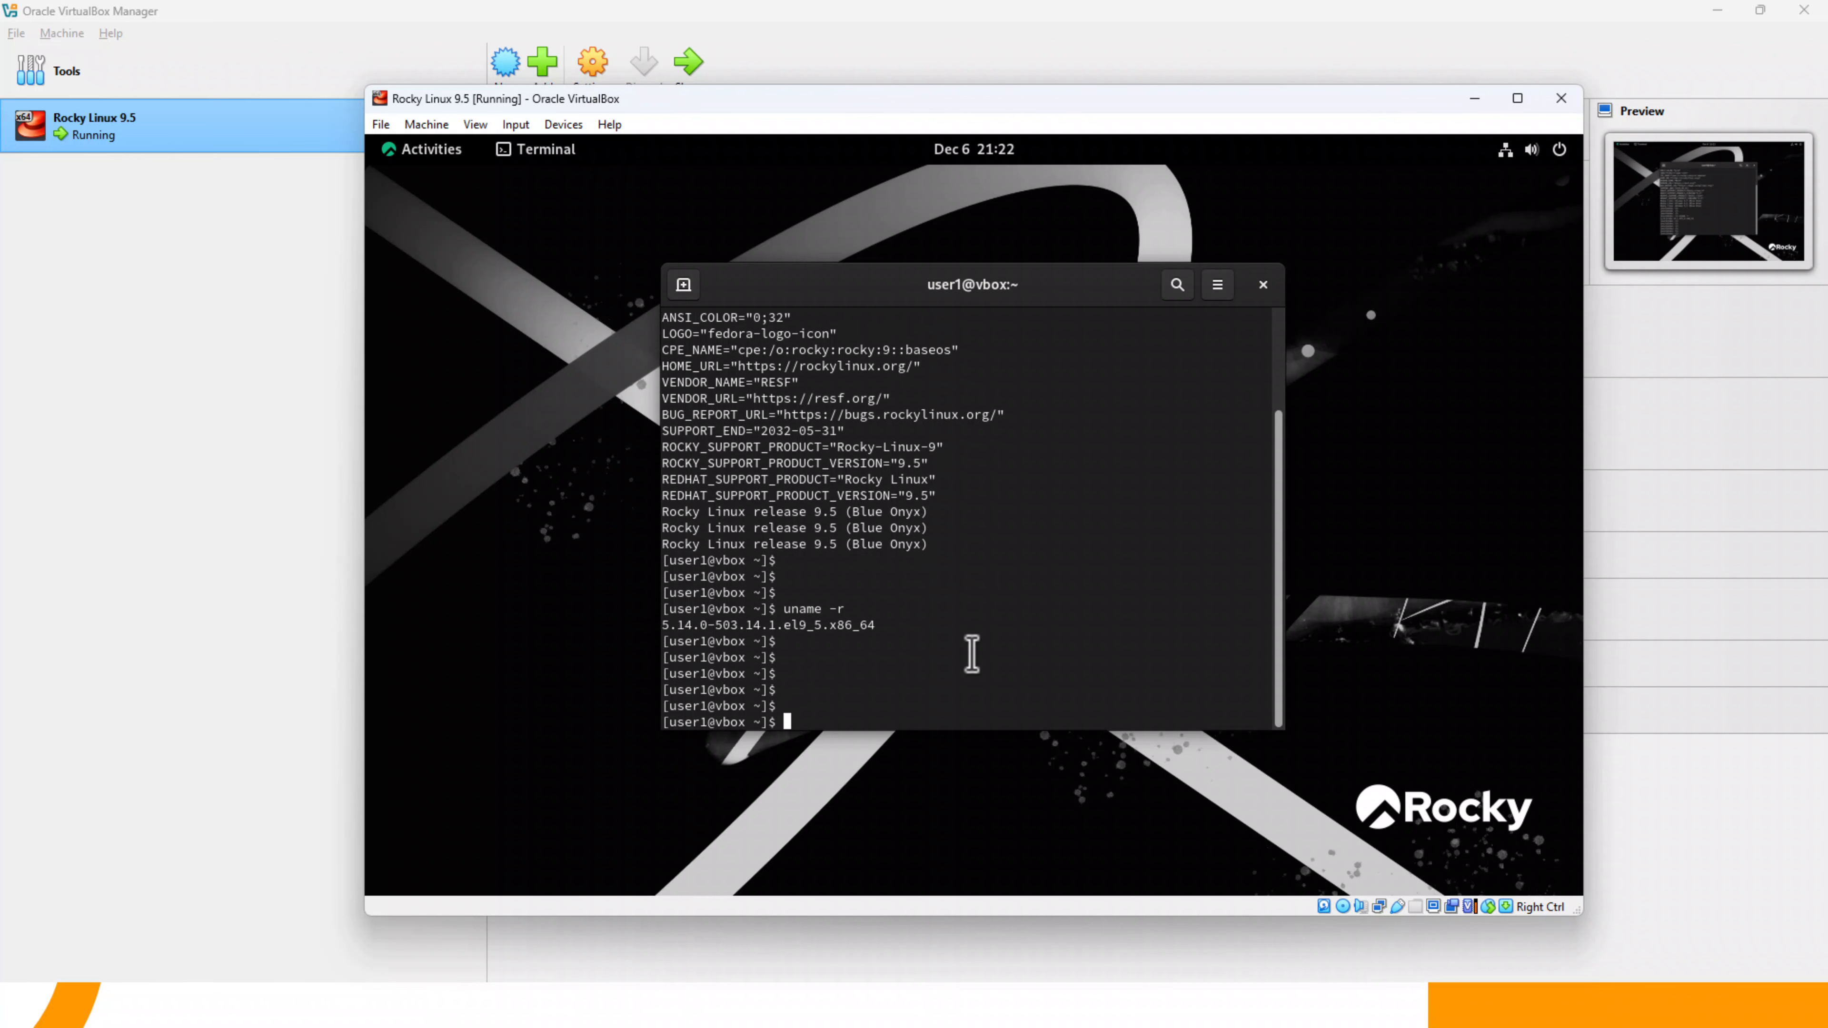
pyautogui.write(' gmail.com')
pyautogui.press('Return')
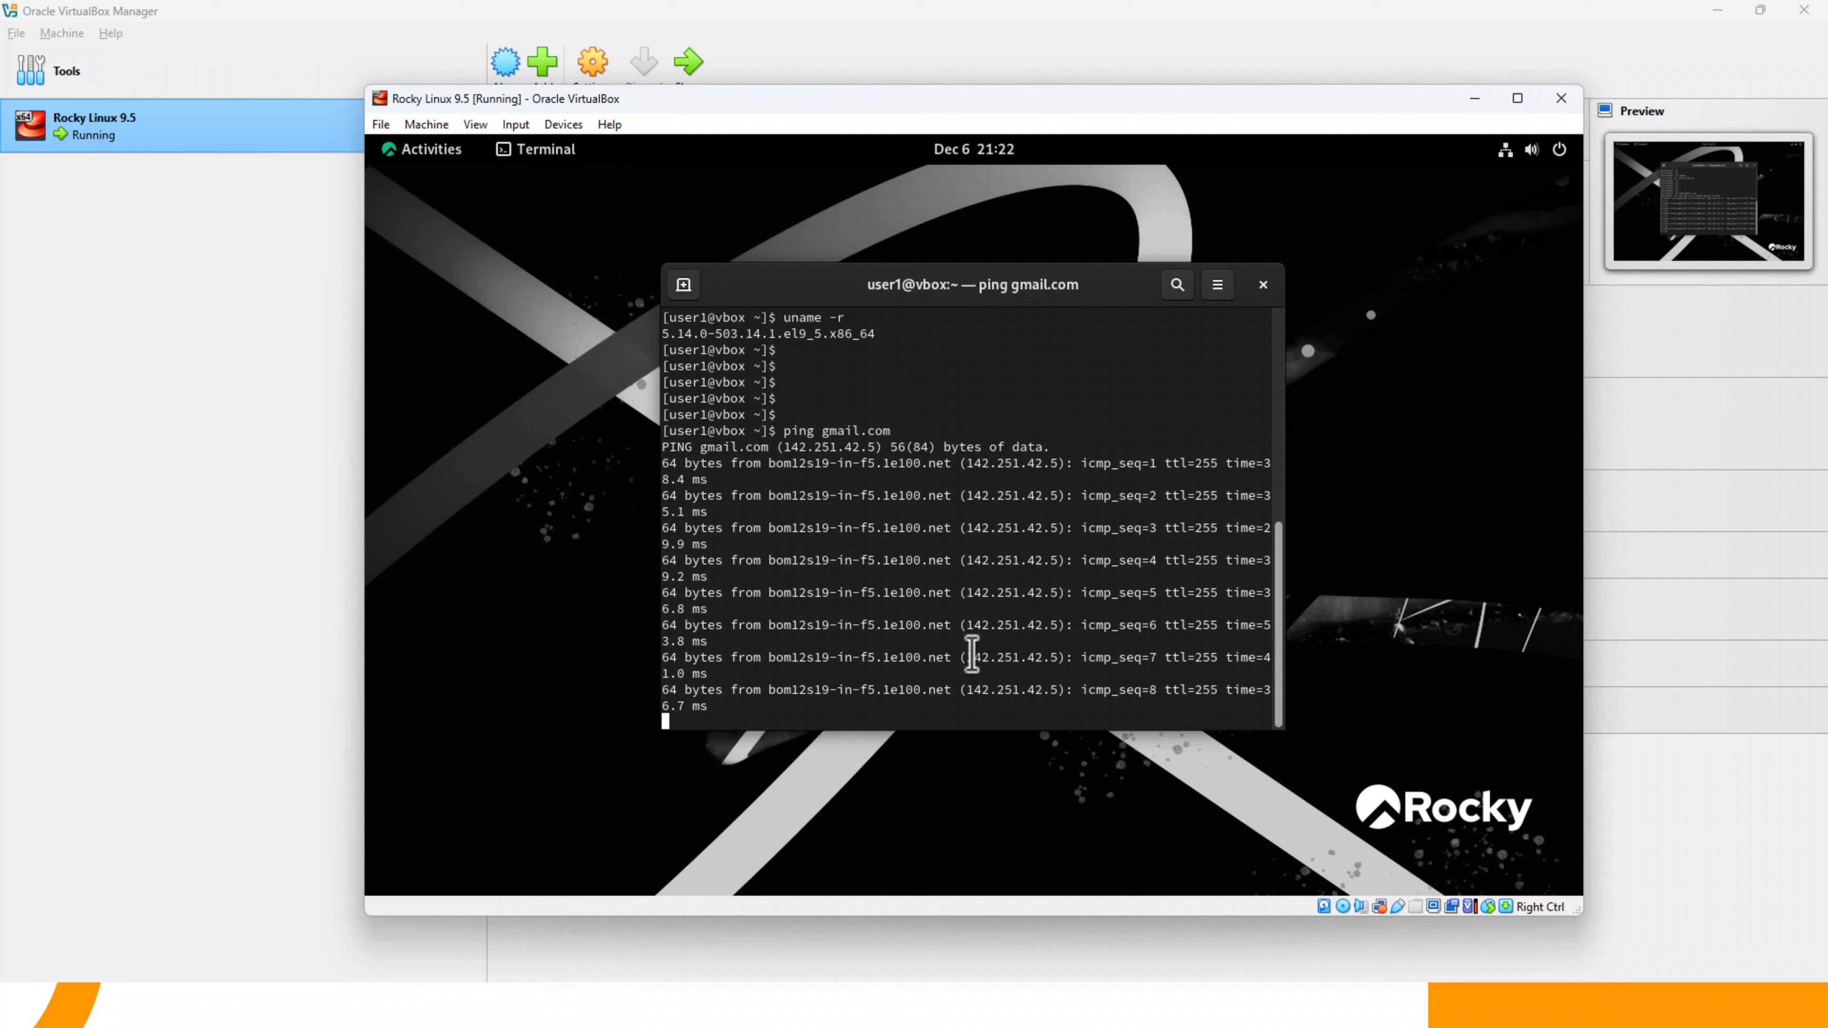
pyautogui.hotkey('ctrl', 'c')
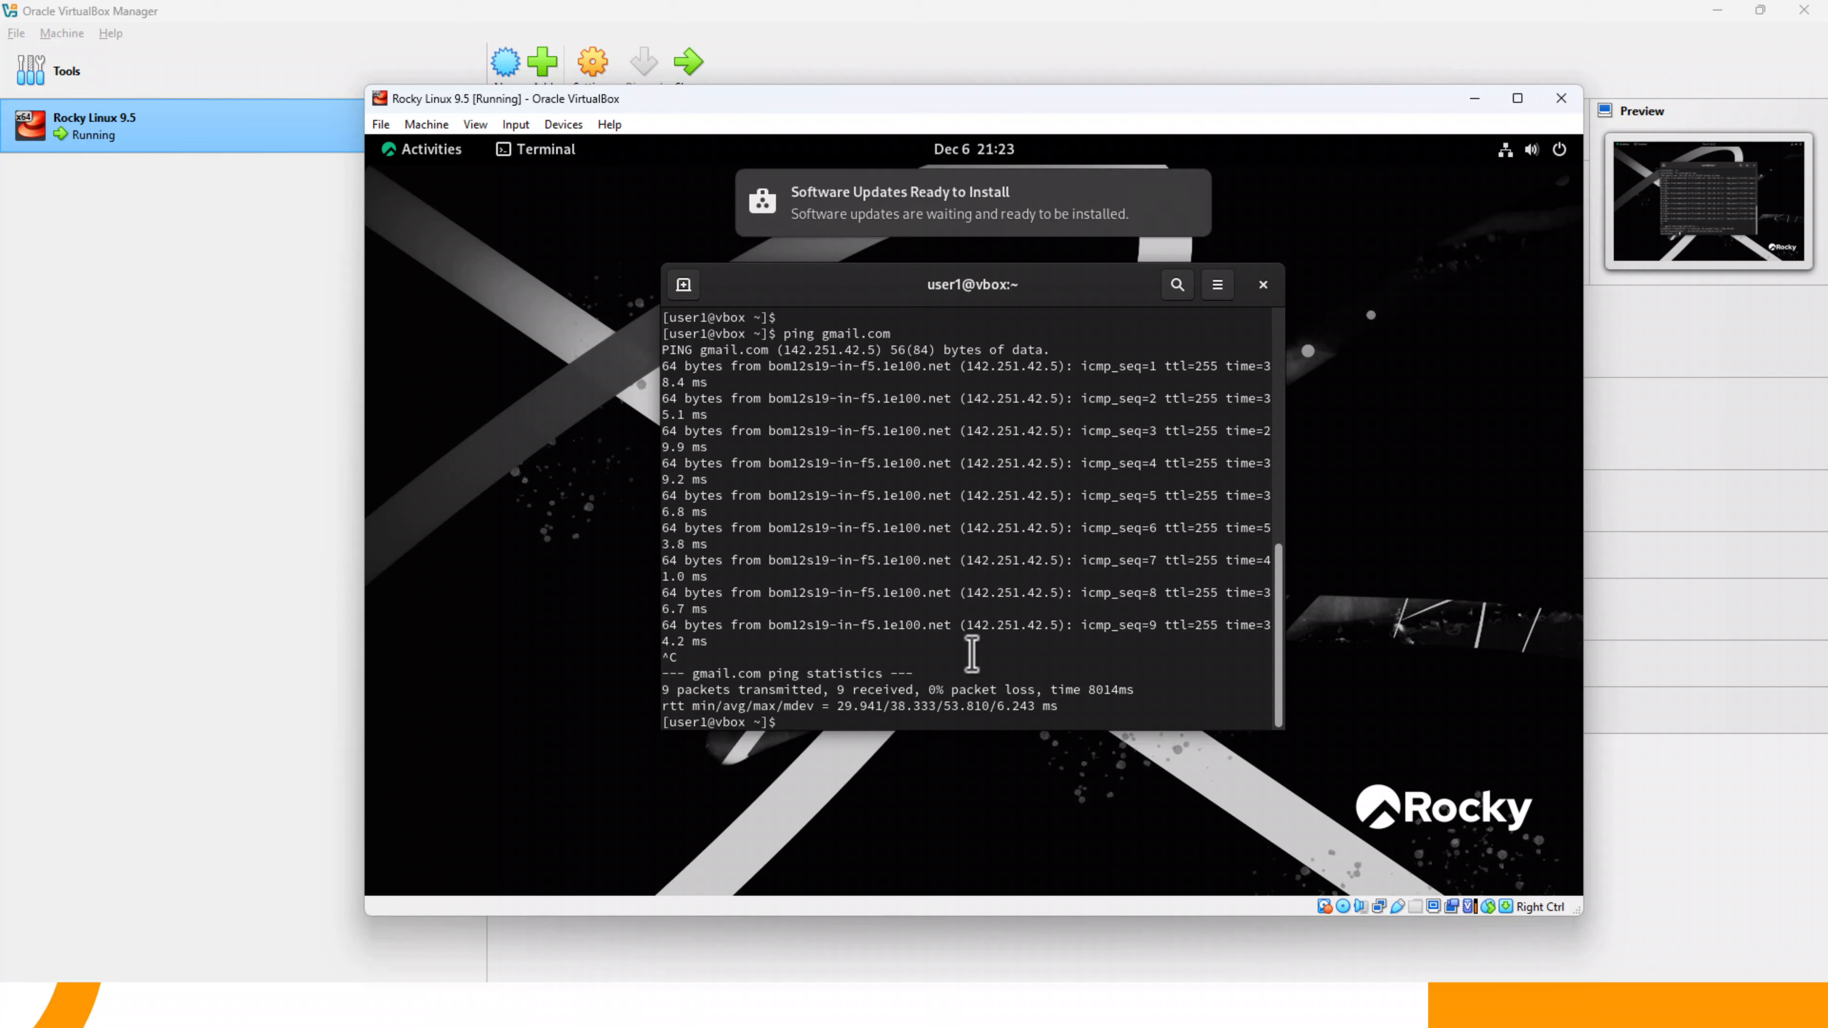
pyautogui.press('Return')
pyautogui.press('Return')
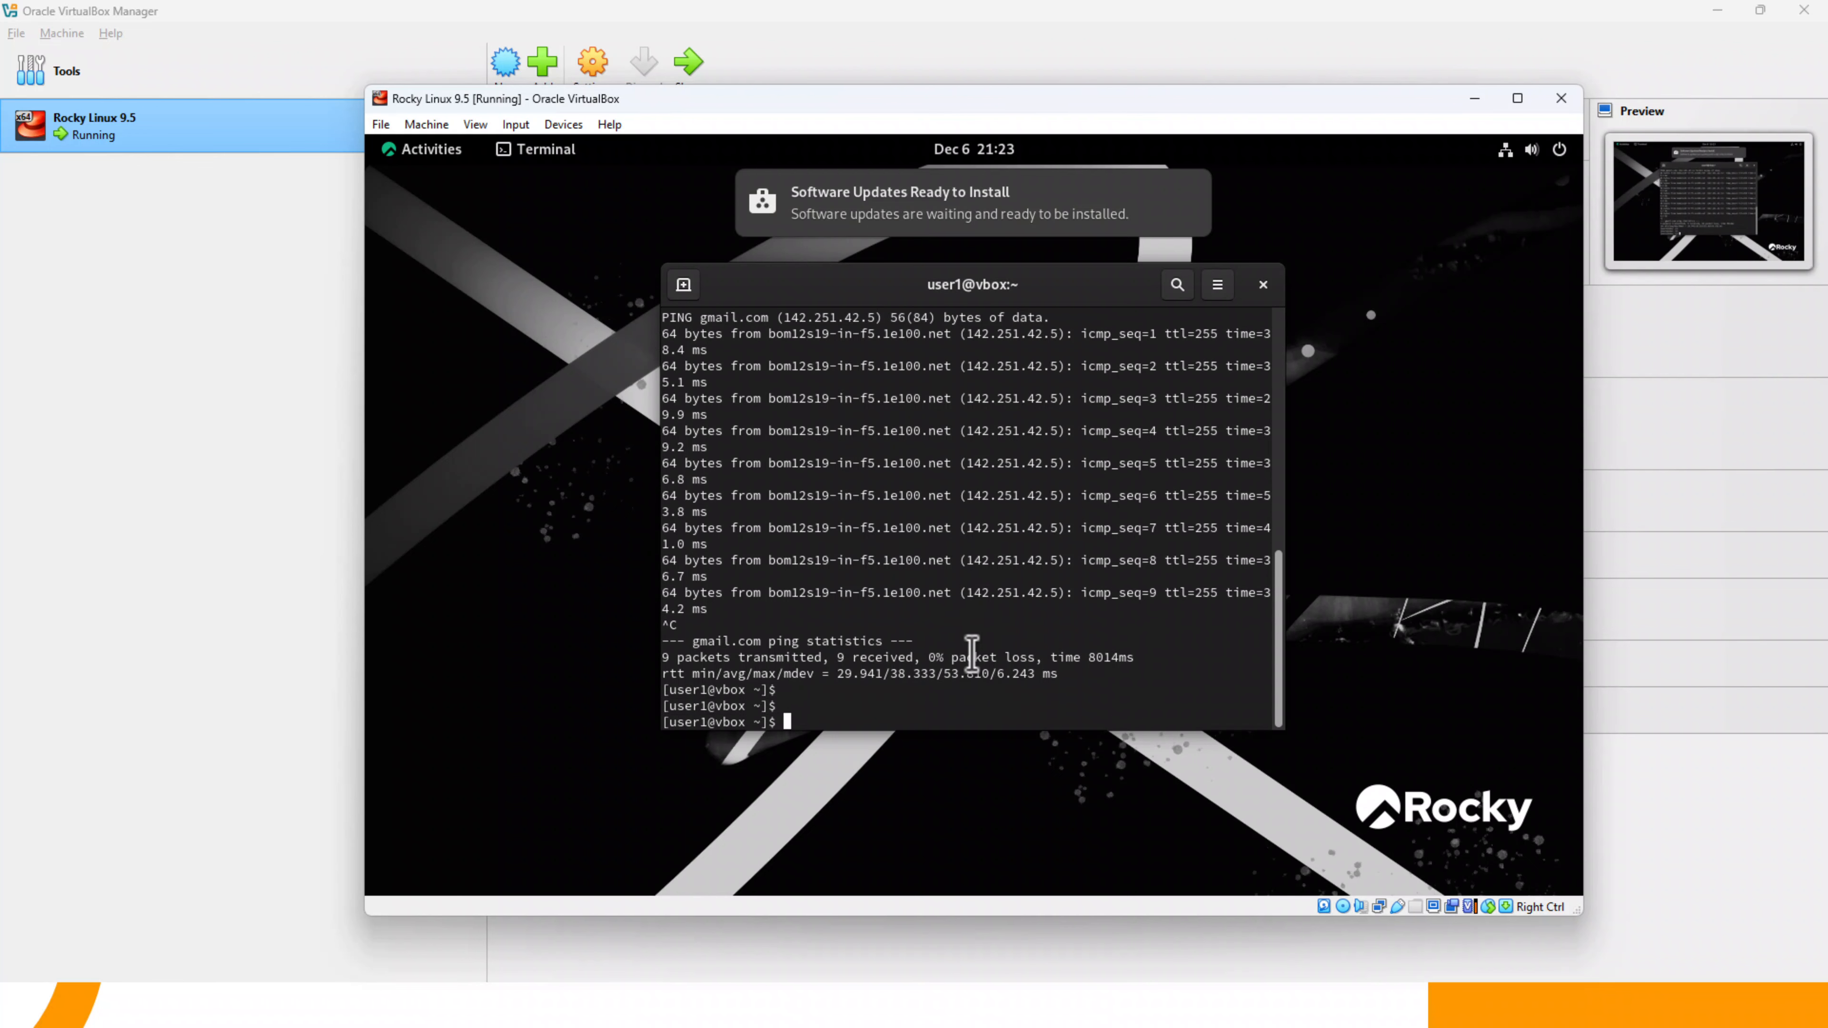